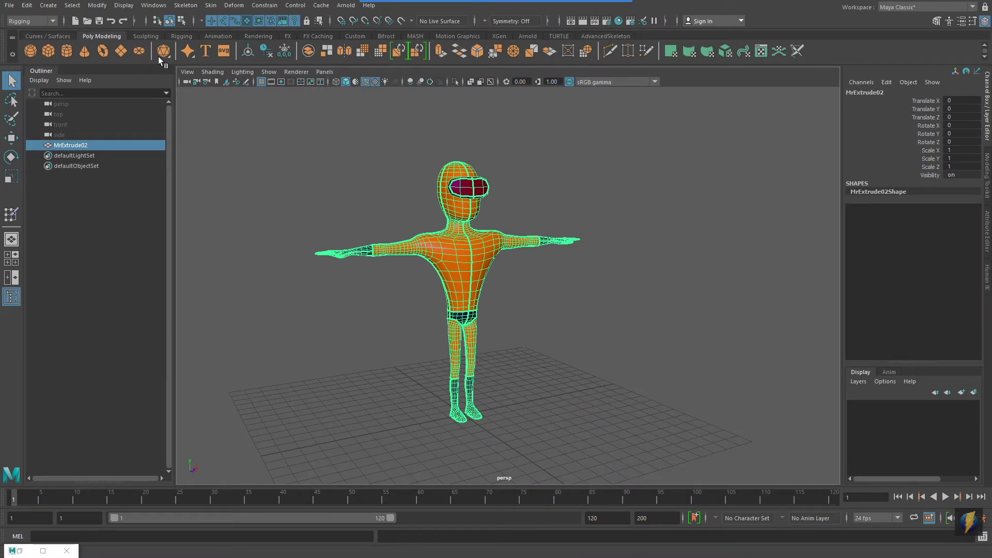
# Step: Import the HumanBody sample mesh from the Content Browser into the scene and close the browser
pyautogui.click(164, 6)
pyautogui.moveTo(197, 42)
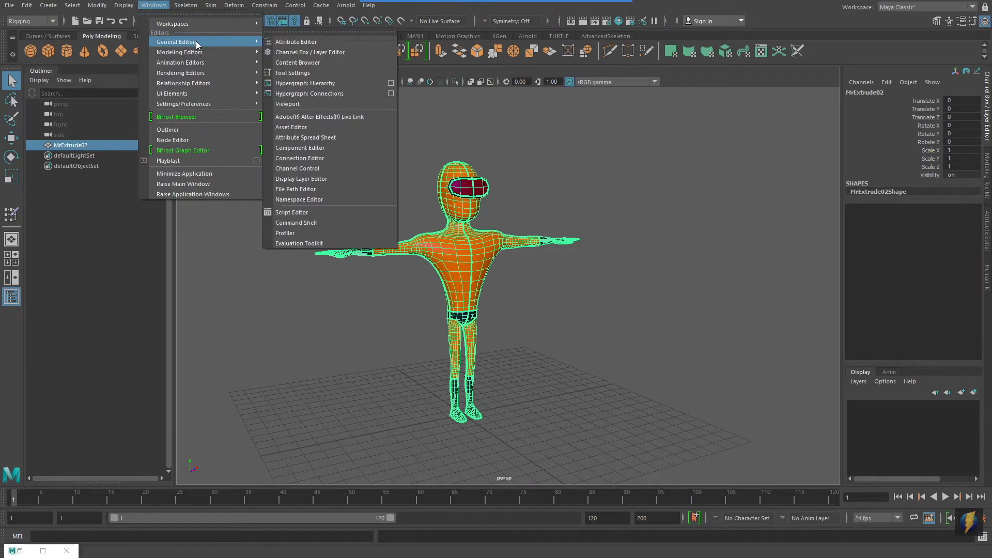
pyautogui.click(342, 60)
pyautogui.moveTo(484, 462); pyautogui.dragTo(574, 238)
pyautogui.click(807, 306)
pyautogui.scroll(-10, 640, 319)
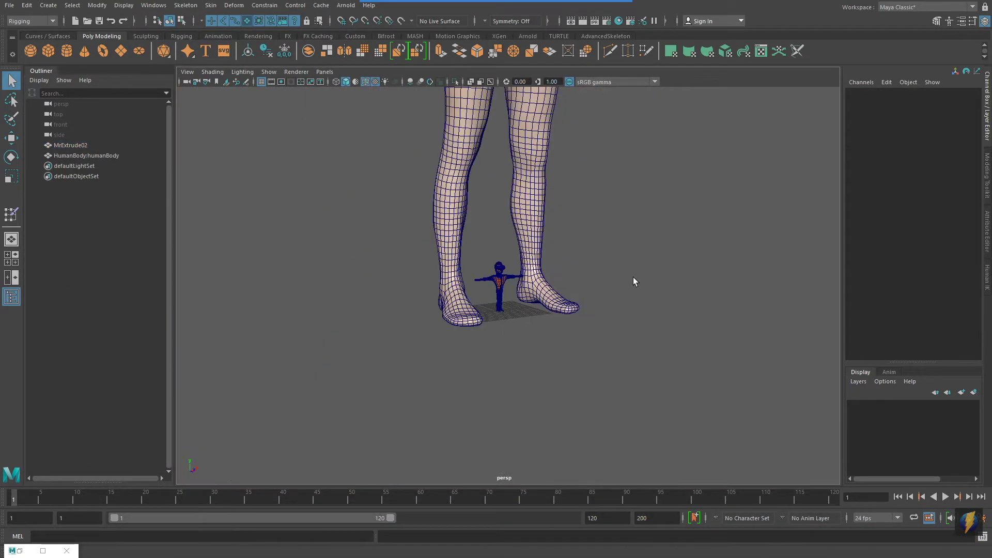
# Step: Move the human body about 73.15 units along X so it stands beside MrExtrude02
pyautogui.keyDown('alt'); pyautogui.moveTo(625, 260); pyautogui.dragTo(577, 390, button='middle'); pyautogui.keyUp('alt')
pyautogui.click(534, 238)
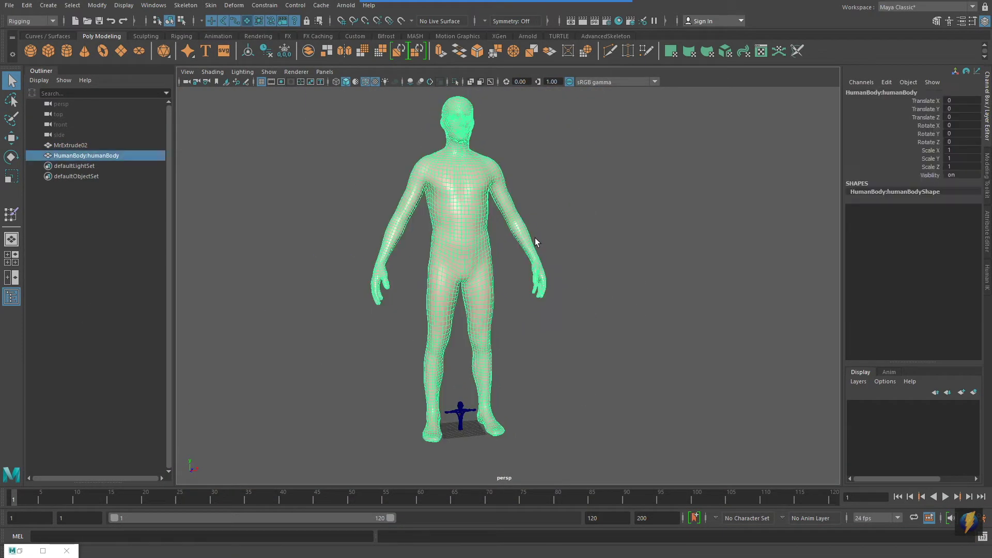
pyautogui.press('w')
pyautogui.moveTo(506, 438); pyautogui.dragTo(639, 436)
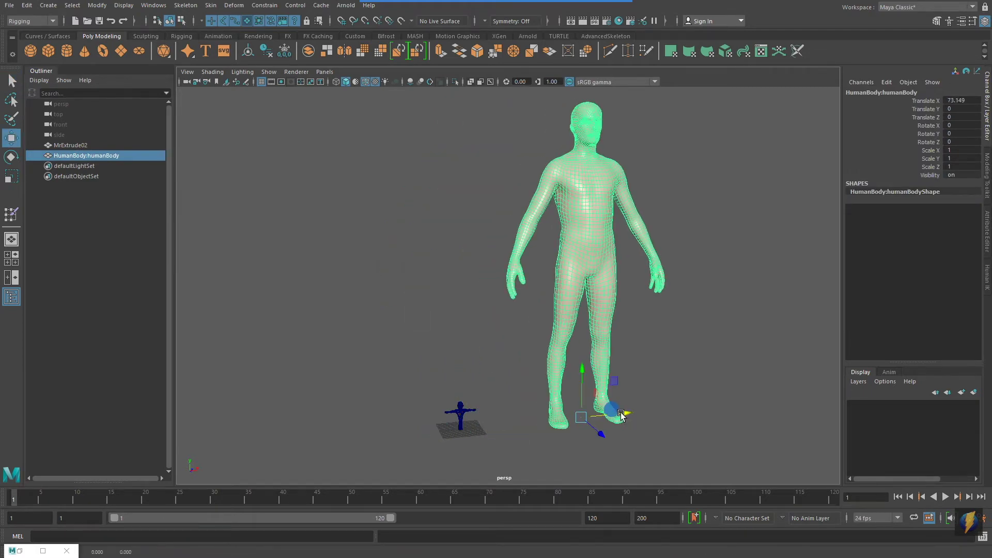
# Step: Scale MrExtrude02 to 10 in X, Y and Z and freeze its transformations
pyautogui.click(454, 416)
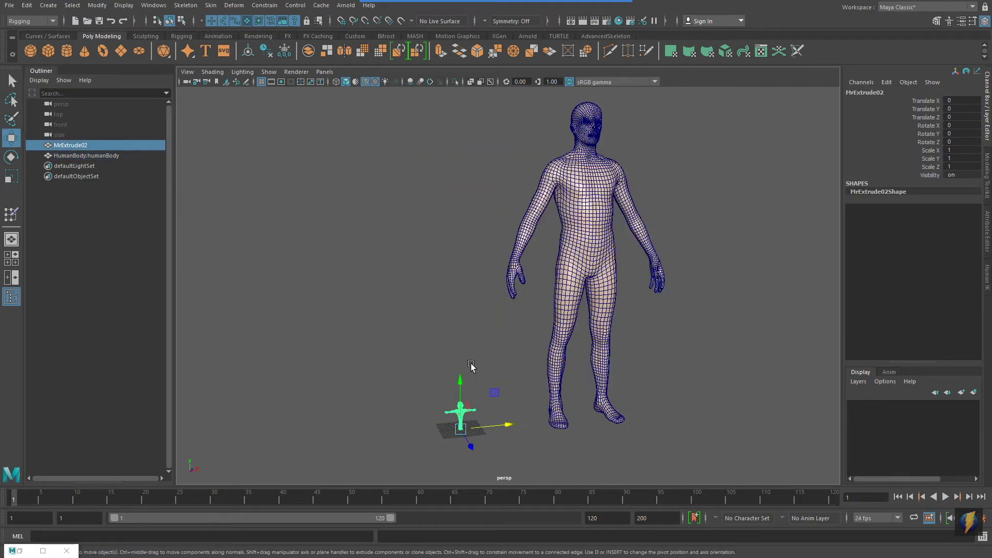
pyautogui.press('r')
pyautogui.moveTo(461, 429); pyautogui.dragTo(651, 341)
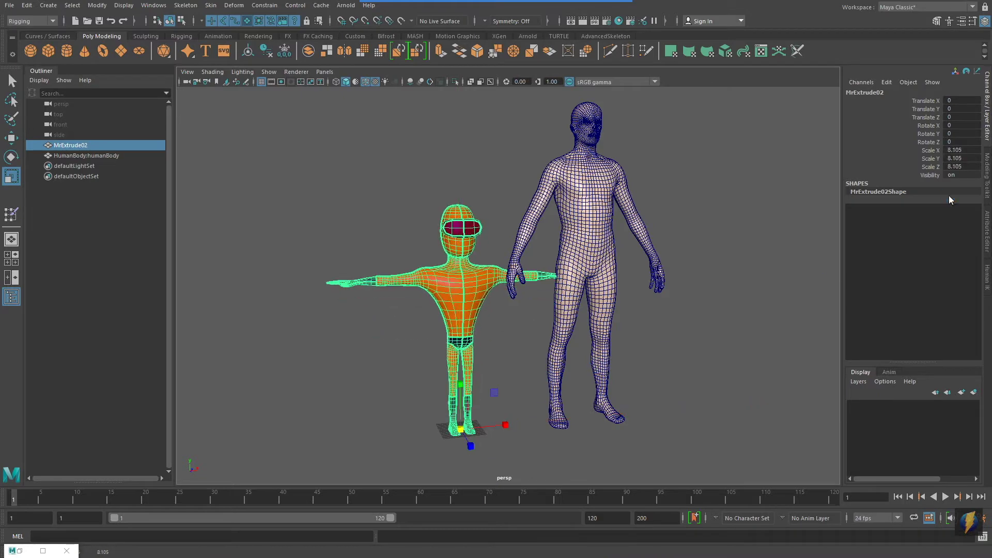
pyautogui.moveTo(965, 151); pyautogui.dragTo(965, 165)
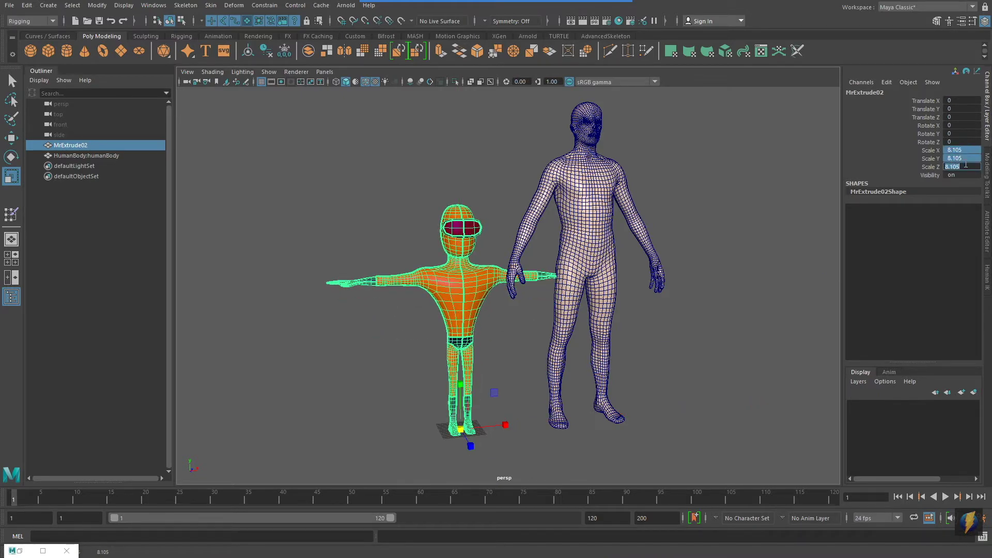
pyautogui.write('10')
pyautogui.press('Return')
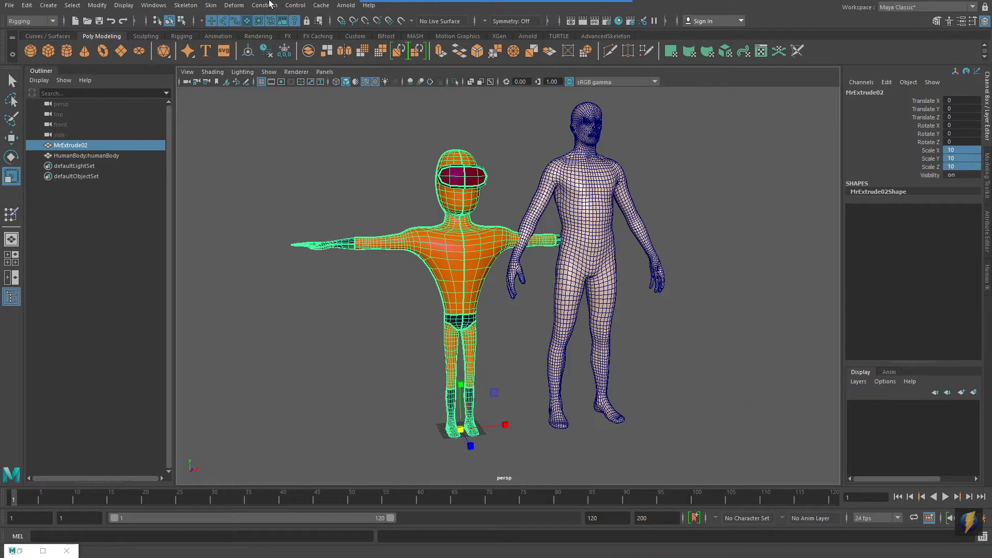
pyautogui.click(101, 6)
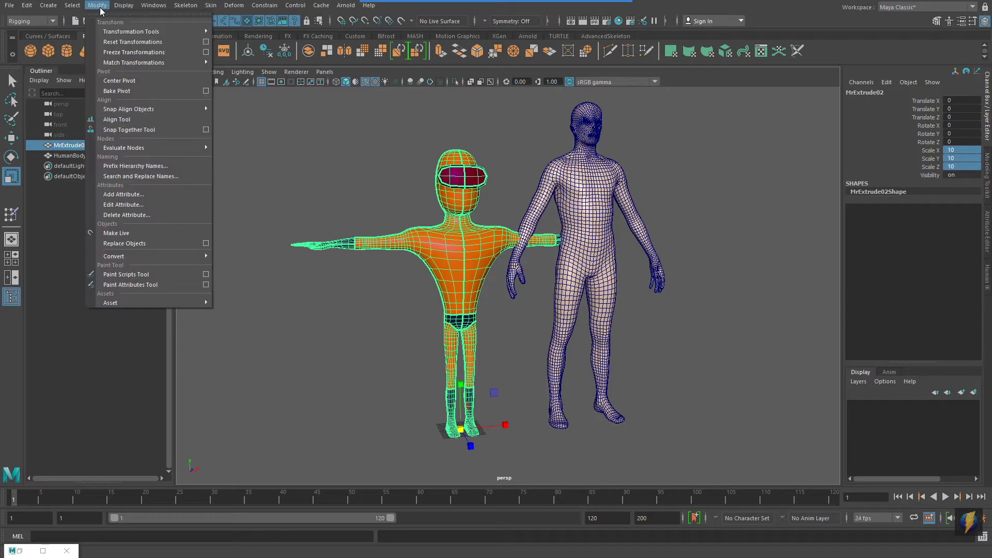
pyautogui.click(169, 52)
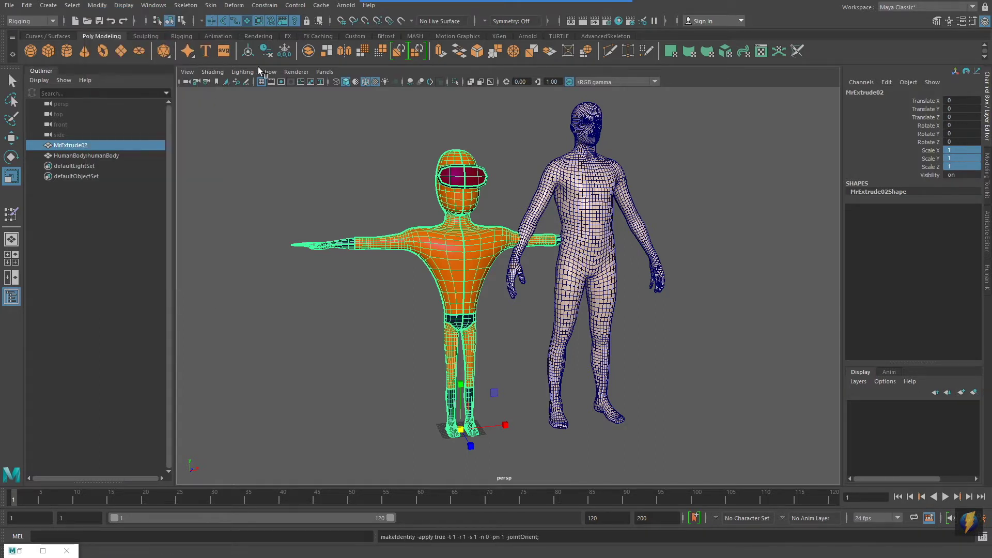
pyautogui.moveTo(410, 4)
pyautogui.click(532, 25)
pyautogui.click(532, 26)
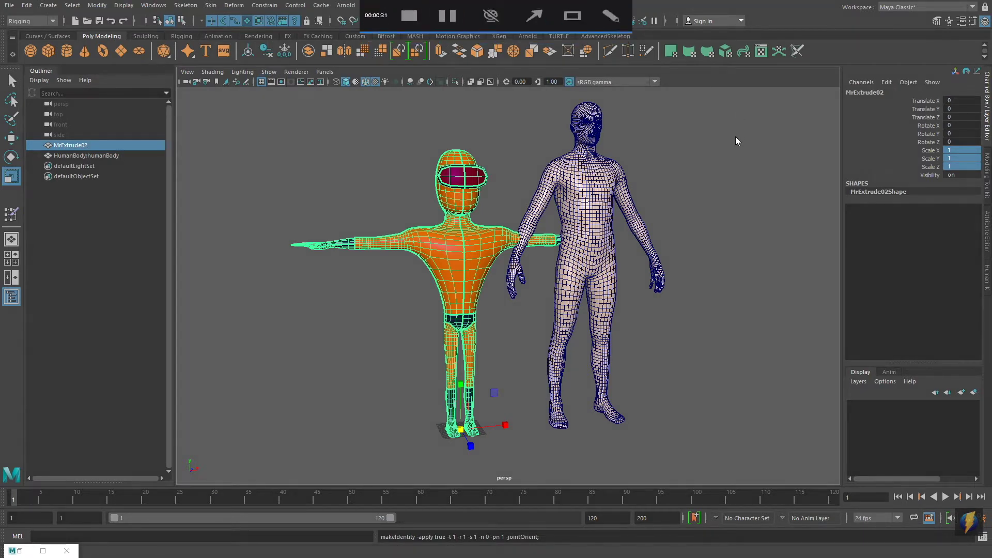
pyautogui.moveTo(721, 131); pyautogui.dragTo(842, 146)
pyautogui.moveTo(913, 154); pyautogui.dragTo(919, 168)
# Step: Delete the human body reference mesh and select MrExtrude02
pyautogui.click(600, 205)
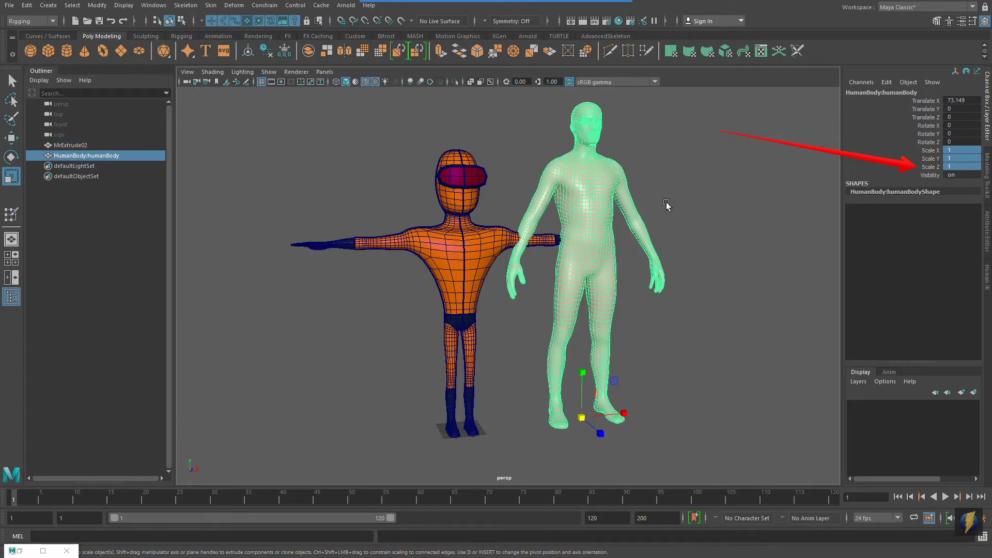
pyautogui.press('Delete')
pyautogui.click(465, 245)
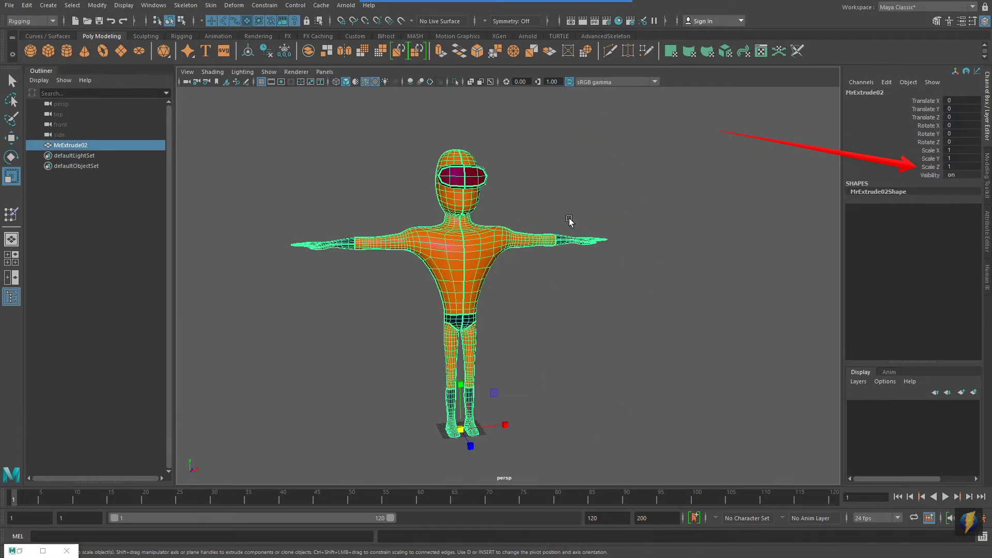
pyautogui.keyDown('alt'); pyautogui.moveTo(446, 302); pyautogui.dragTo(509, 306, button='right'); pyautogui.keyUp('alt')
pyautogui.keyDown('alt'); pyautogui.moveTo(506, 308); pyautogui.dragTo(564, 299, button='middle'); pyautogui.keyUp('alt')
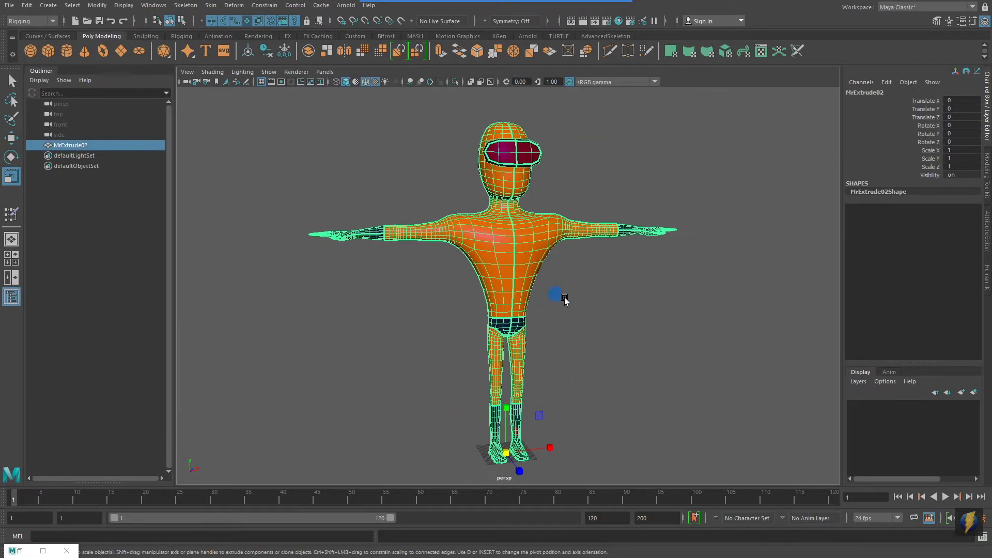
pyautogui.keyDown('alt'); pyautogui.moveTo(565, 299); pyautogui.dragTo(559, 297); pyautogui.keyUp('alt')
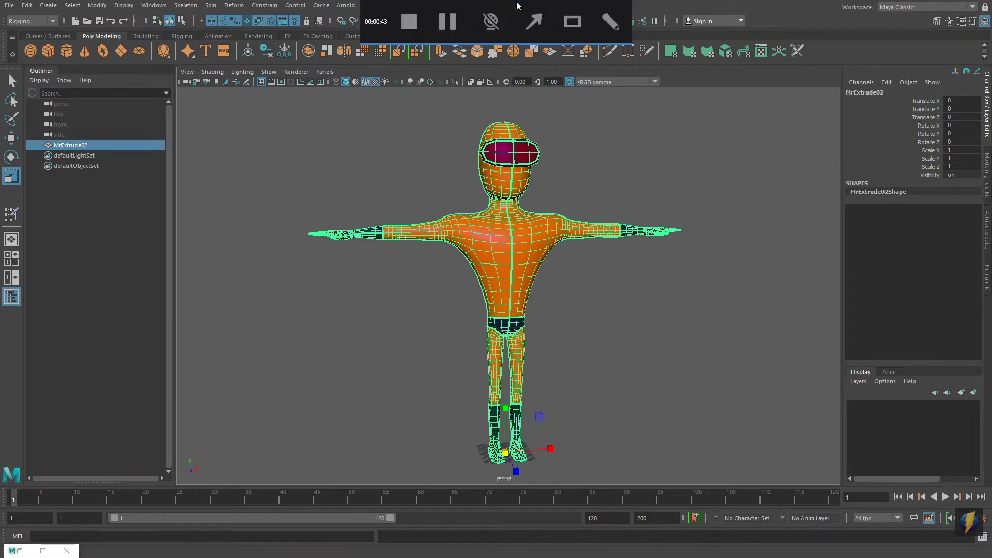
# Step: Open the Quick Rig tool for the selected character and place its window beside the model
pyautogui.click(324, 231)
pyautogui.moveTo(324, 231)
pyautogui.mouseDown()
pyautogui.moveTo(73, 31)
pyautogui.moveTo(37, 28)
pyautogui.moveTo(205, 61)
pyautogui.moveTo(190, 11)
pyautogui.mouseUp()
pyautogui.click(185, 6)
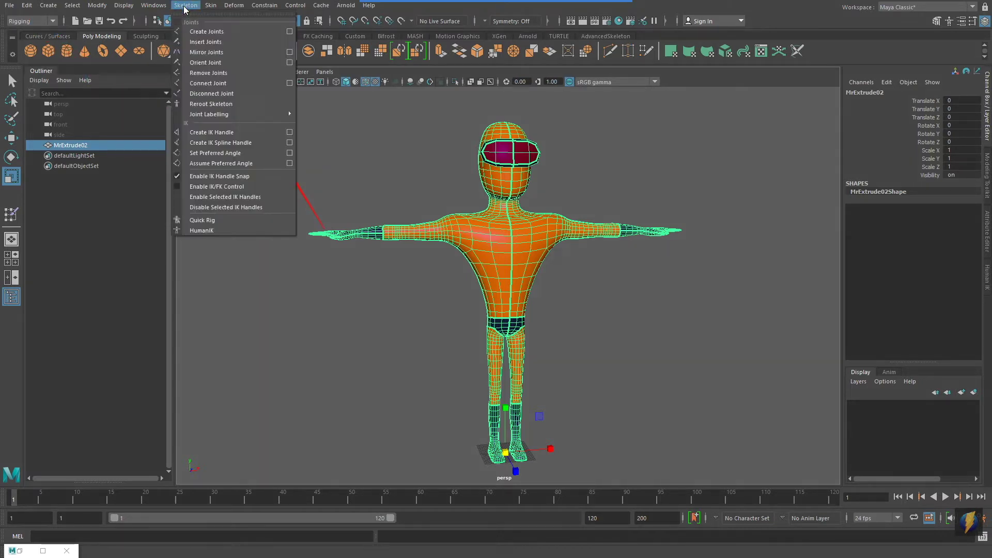
pyautogui.click(244, 220)
pyautogui.keyDown('alt'); pyautogui.moveTo(464, 244); pyautogui.dragTo(379, 234, button='middle'); pyautogui.keyUp('alt')
pyautogui.moveTo(840, 121); pyautogui.dragTo(703, 138)
# Step: Create a new Quick Rig character and rename it QR
pyautogui.moveTo(470, 4)
pyautogui.click(534, 21)
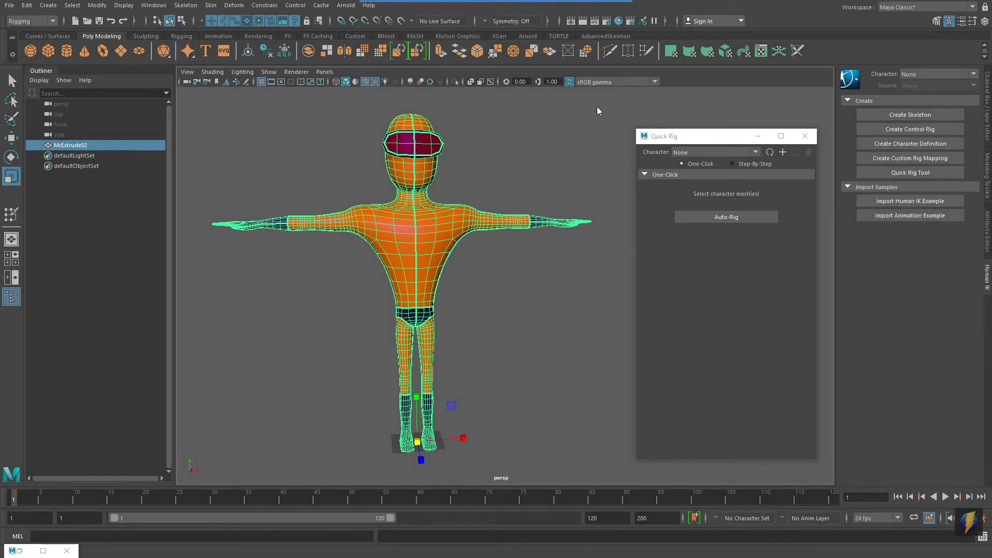
pyautogui.moveTo(597, 107)
pyautogui.mouseDown()
pyautogui.moveTo(708, 100)
pyautogui.moveTo(778, 154)
pyautogui.mouseUp()
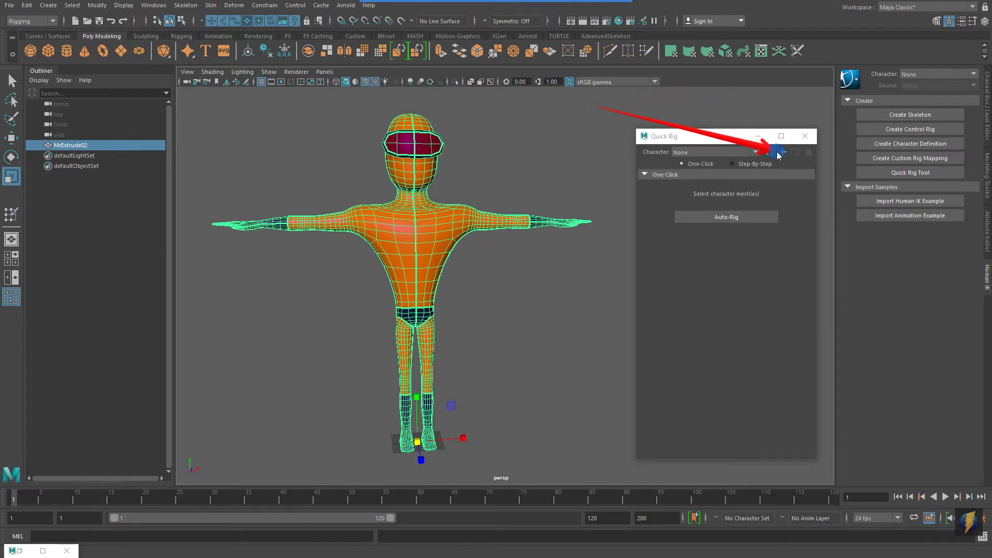
pyautogui.click(783, 153)
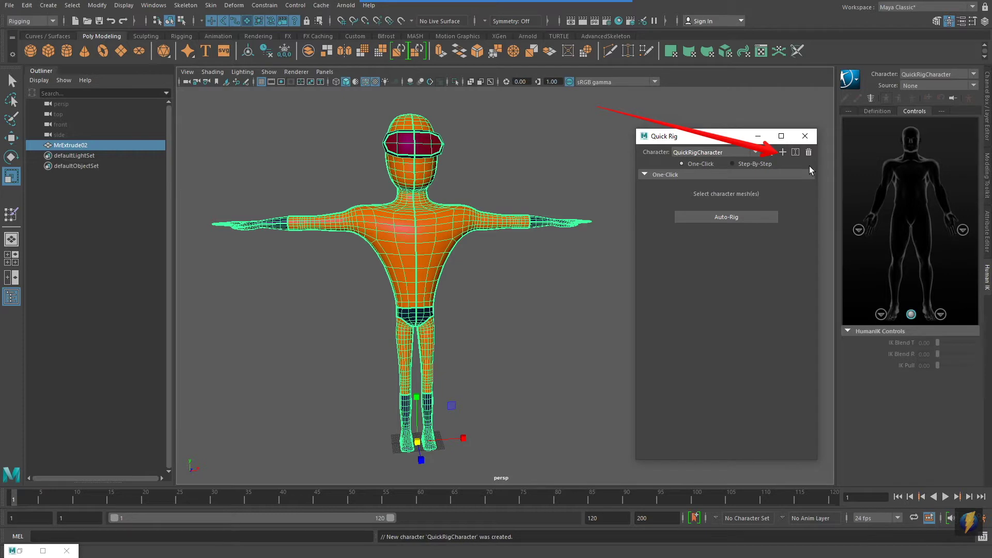
pyautogui.moveTo(491, 3)
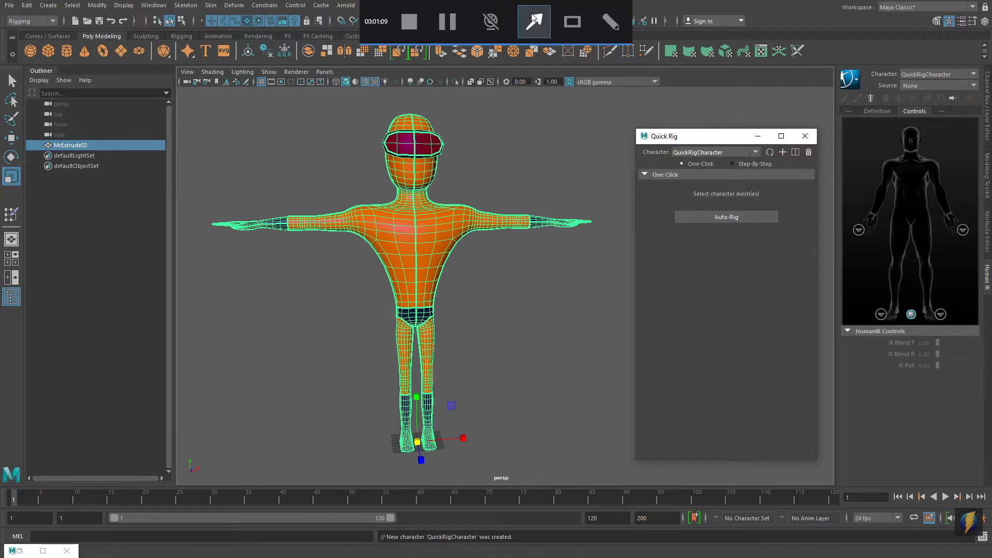
pyautogui.click(534, 18)
pyautogui.moveTo(666, 256)
pyautogui.mouseDown()
pyautogui.moveTo(661, 173)
pyautogui.moveTo(685, 160)
pyautogui.moveTo(715, 163)
pyautogui.moveTo(724, 195)
pyautogui.moveTo(742, 202)
pyautogui.moveTo(794, 160)
pyautogui.mouseUp()
pyautogui.click(796, 152)
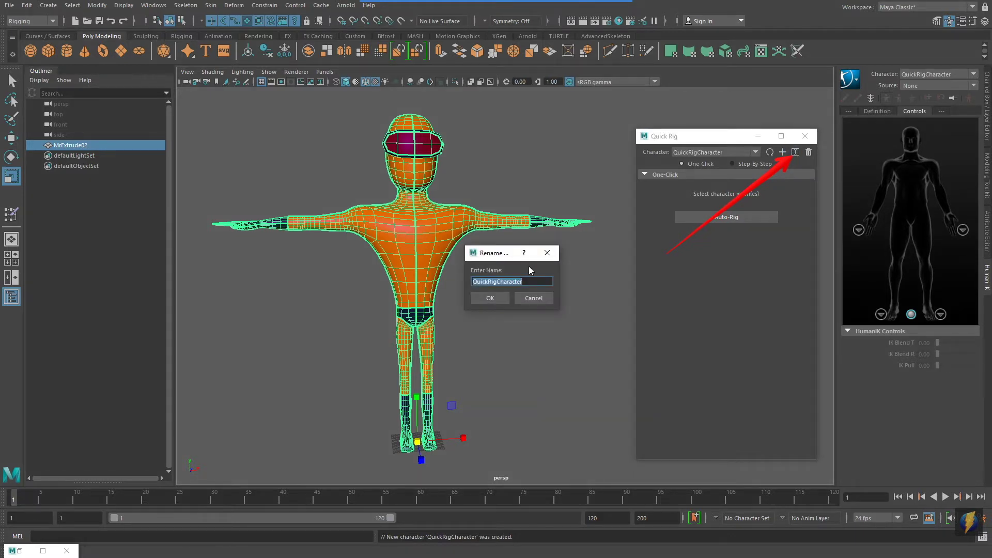
pyautogui.write('QR')
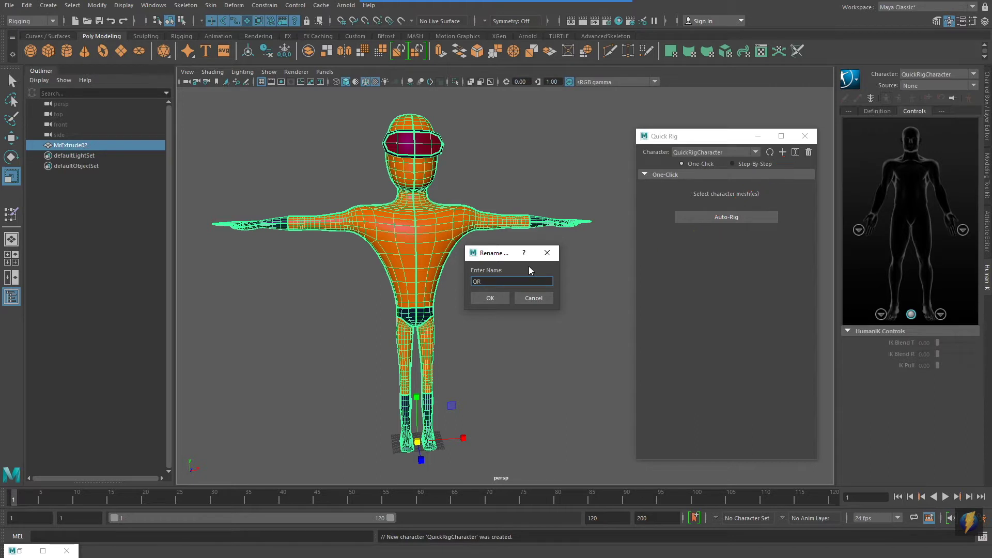
pyautogui.click(500, 297)
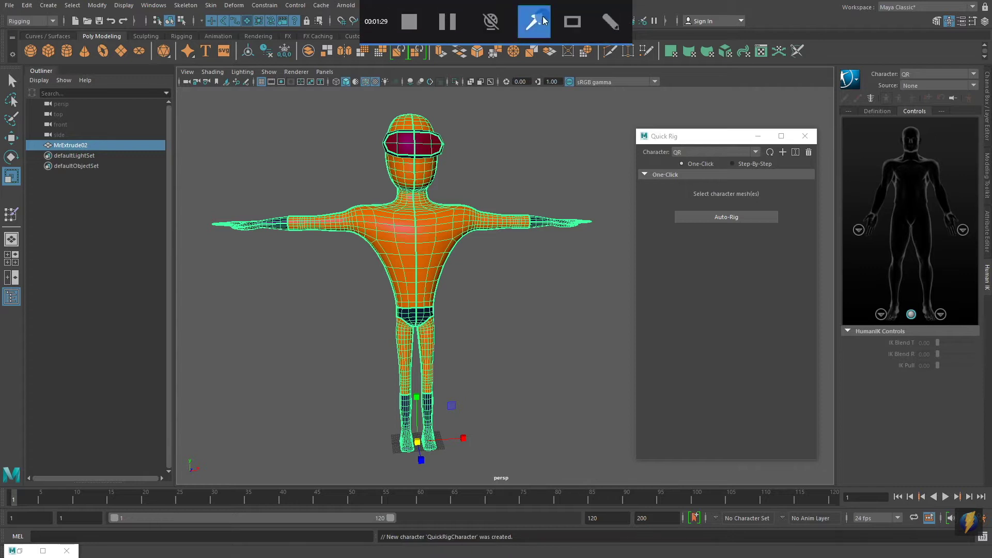
# Step: Switch Quick Rig to Step-By-Step mode and collapse every section except Geometry
pyautogui.moveTo(708, 96); pyautogui.dragTo(734, 164)
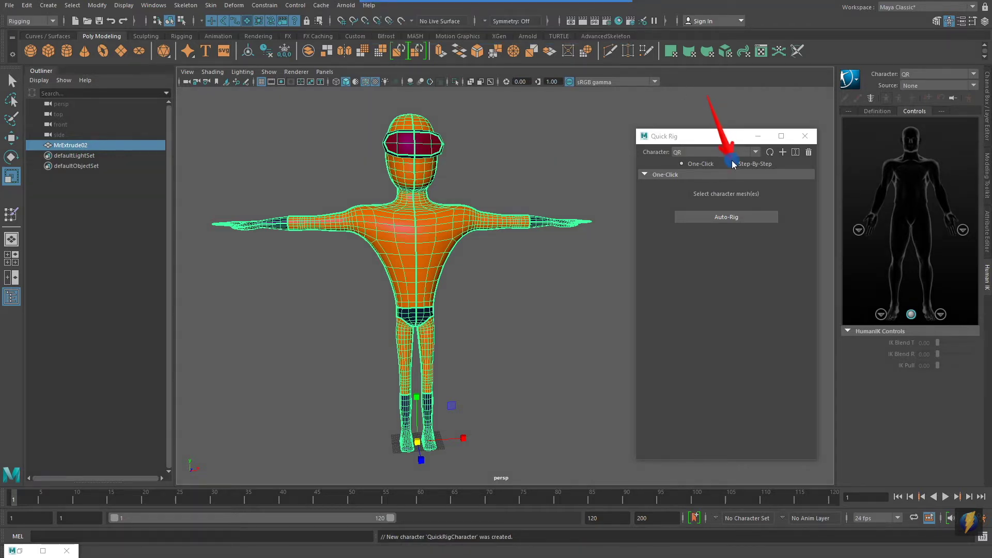
pyautogui.click(732, 164)
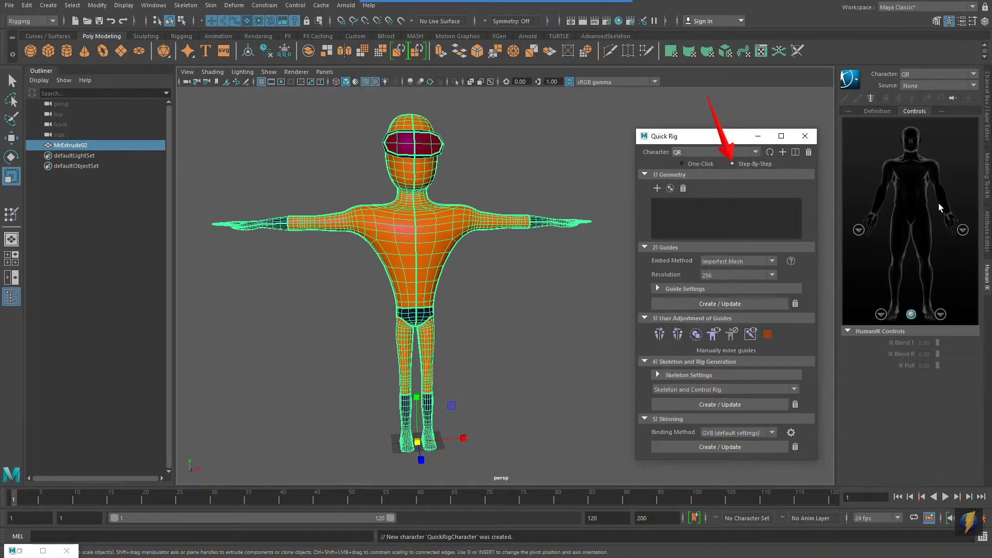
pyautogui.click(645, 247)
pyautogui.click(645, 259)
pyautogui.click(645, 269)
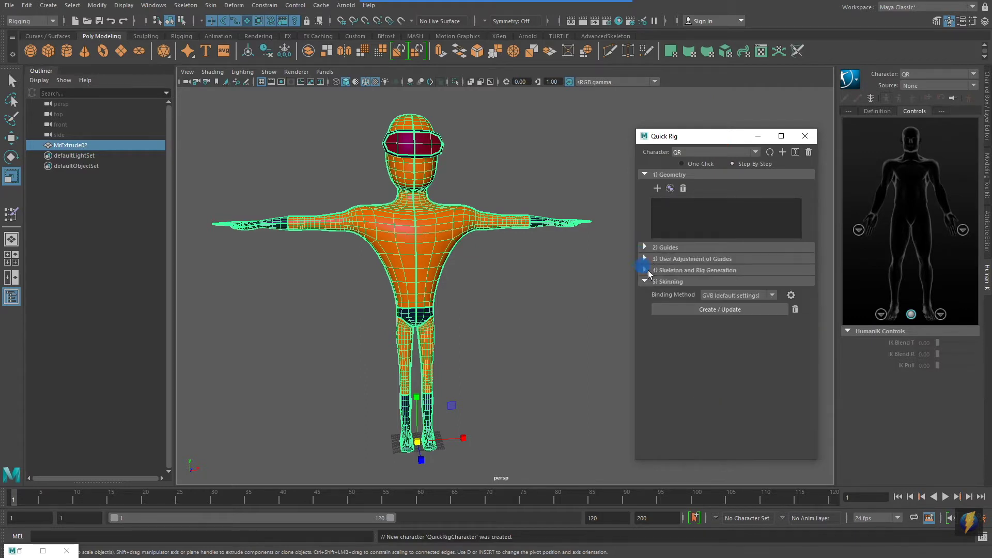
pyautogui.click(644, 281)
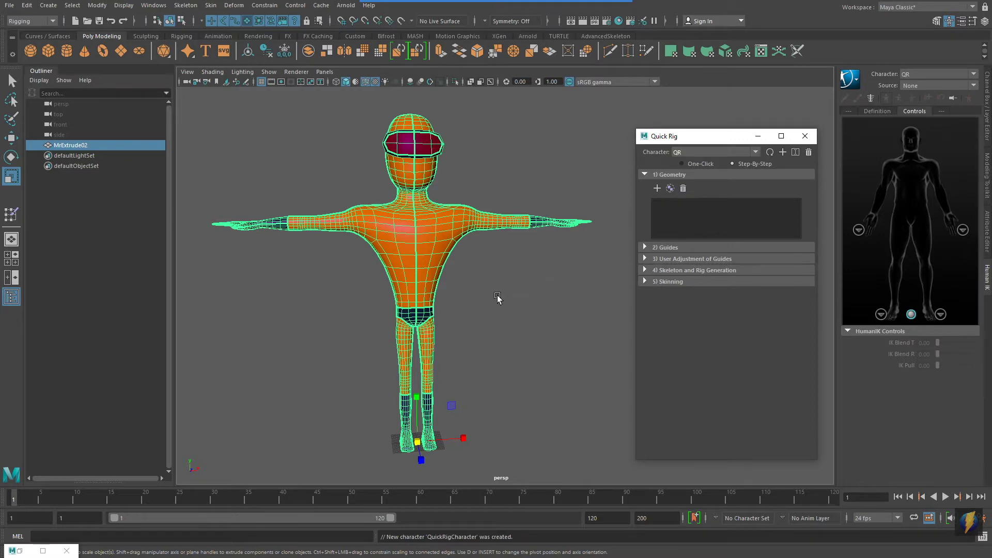
# Step: Add the selected MrExtrude02 mesh to the QR character's geometry list
pyautogui.click(392, 299)
pyautogui.keyDown('alt'); pyautogui.moveTo(401, 295); pyautogui.dragTo(454, 284, button='middle'); pyautogui.keyUp('alt')
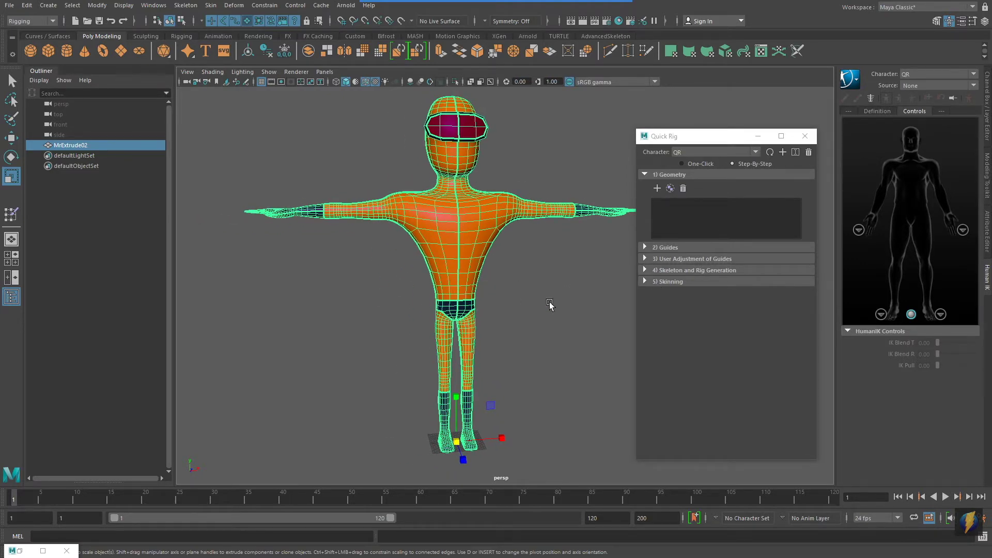
pyautogui.click(657, 189)
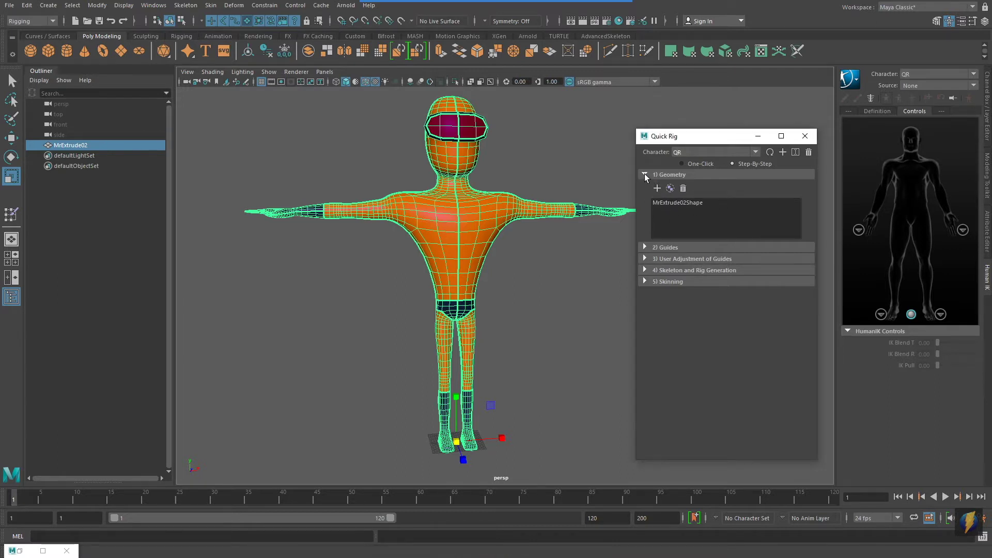
# Step: Create the character's guides with the Imperfect Mesh embed method at resolution 256, leaving the Geometry and Guides sections collapsed
pyautogui.click(644, 174)
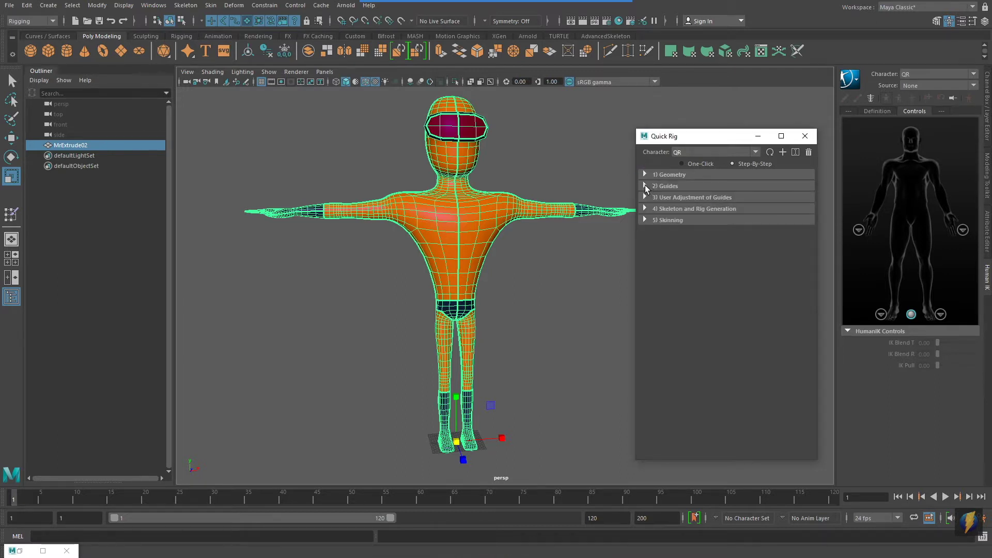
pyautogui.click(645, 185)
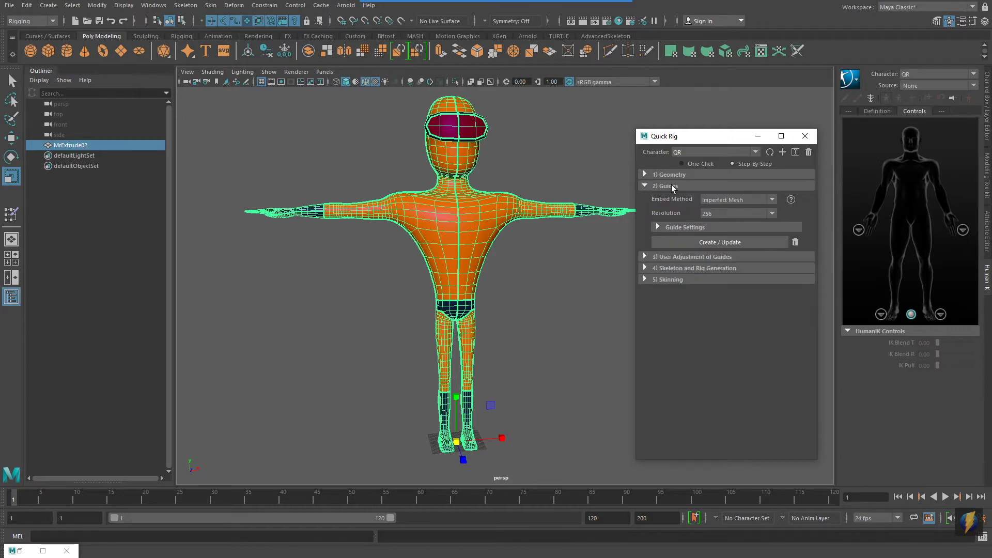
pyautogui.click(708, 243)
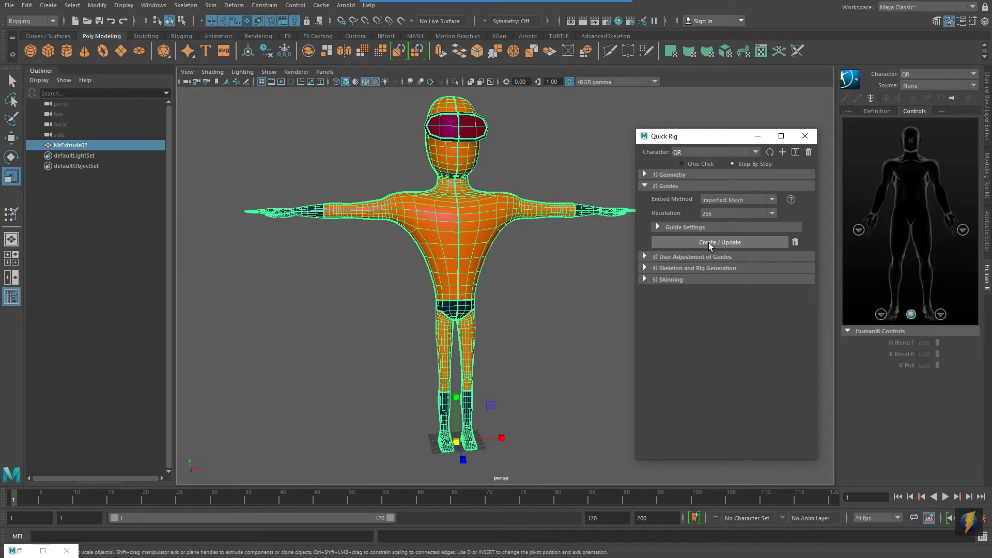
pyautogui.click(645, 186)
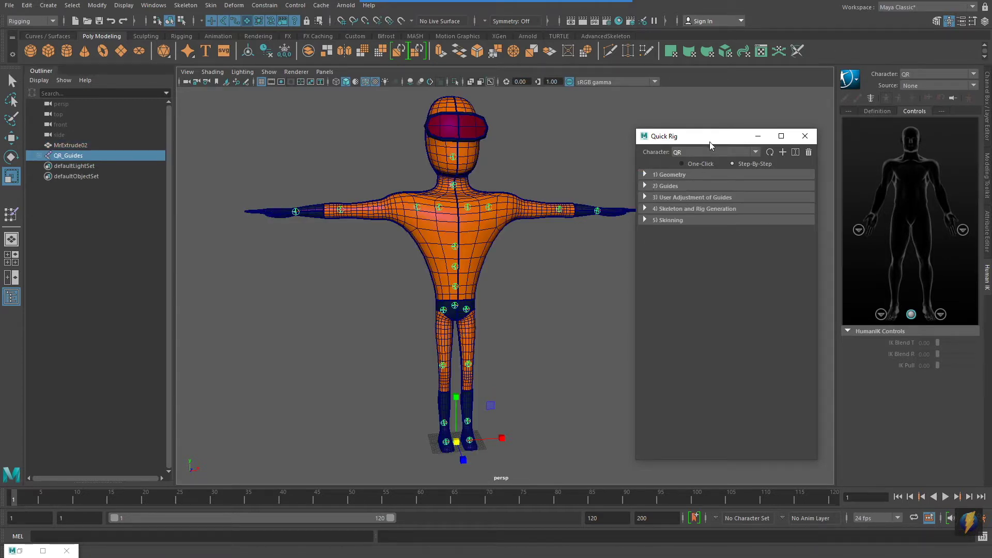
# Step: Move the Quick Rig window clear of the character and expand its User Adjustment of Guides section
pyautogui.moveTo(700, 137); pyautogui.dragTo(818, 99)
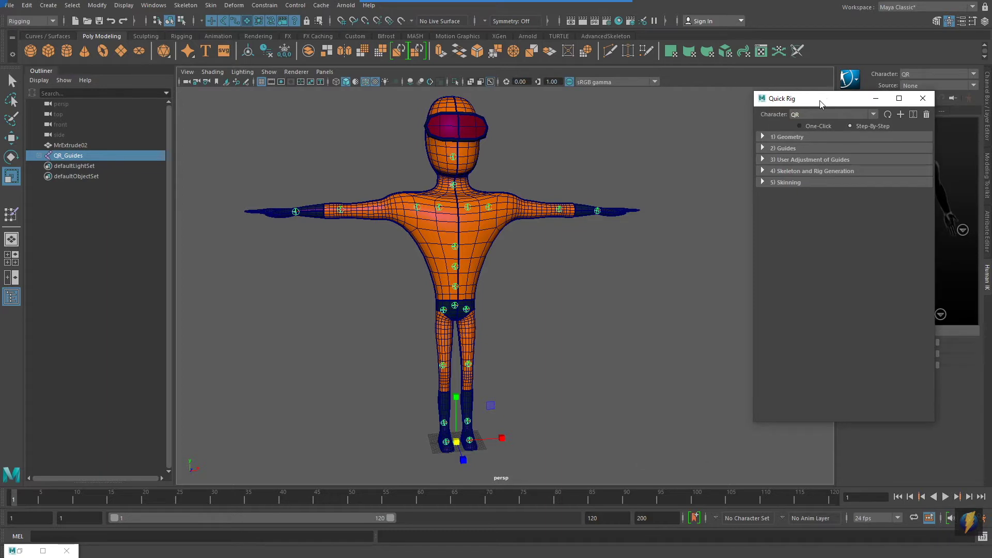
pyautogui.click(763, 160)
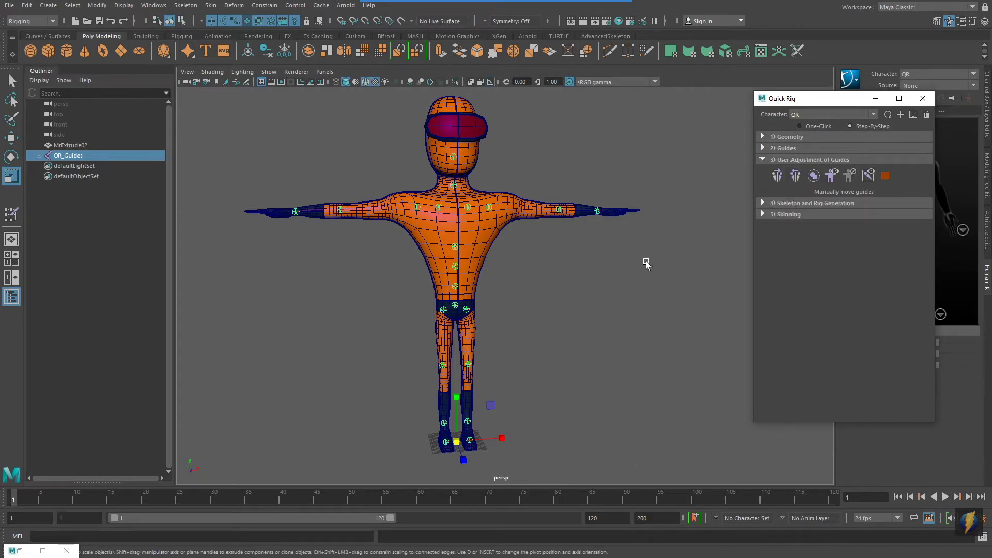
pyautogui.moveTo(647, 266)
pyautogui.keyDown('alt'); pyautogui.mouseDown()
pyautogui.moveTo(671, 266)
pyautogui.moveTo(647, 258)
pyautogui.mouseUp(); pyautogui.keyUp('alt')
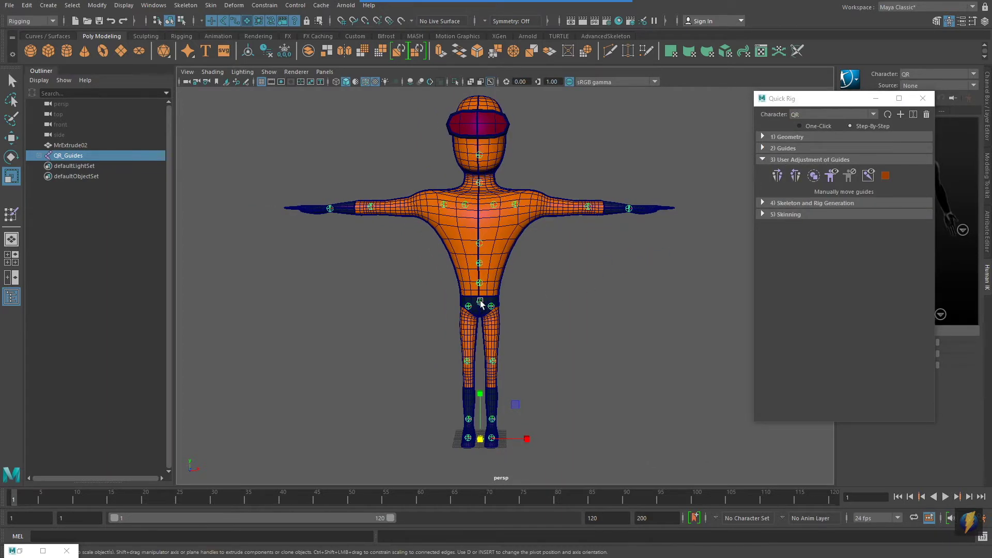
# Step: Select the hips guide, frame it in the front view and turn on Wireframe on Shaded for that view
pyautogui.click(480, 302)
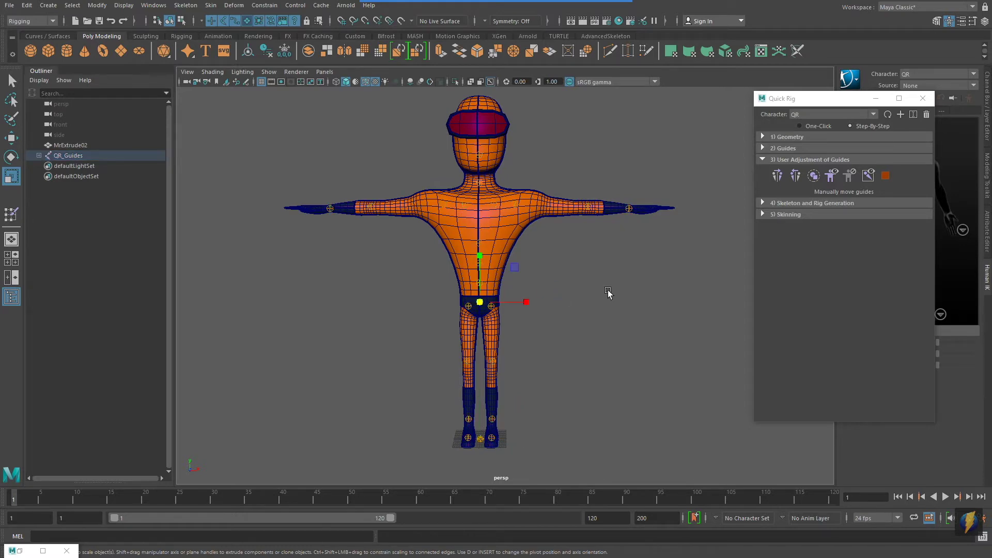
pyautogui.press('space')
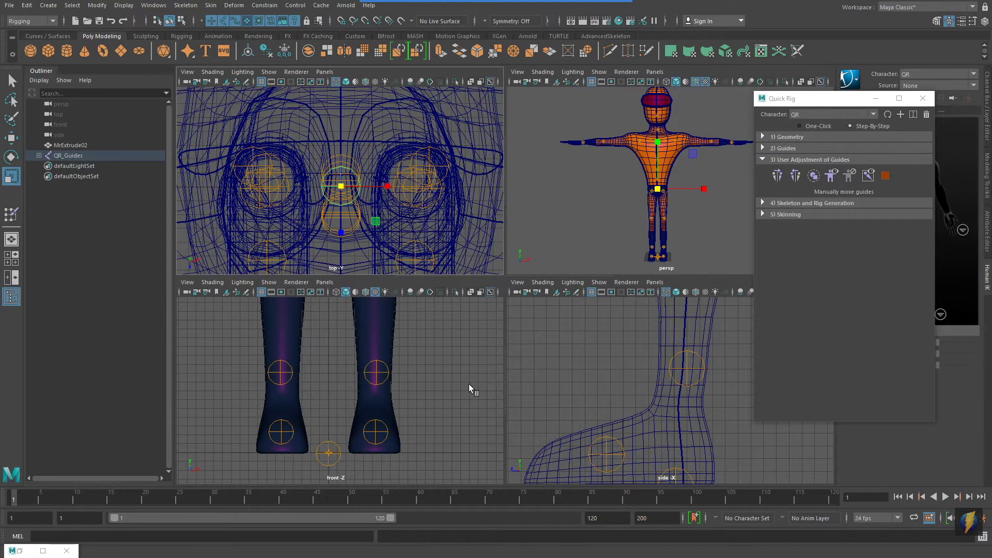
pyautogui.press('f')
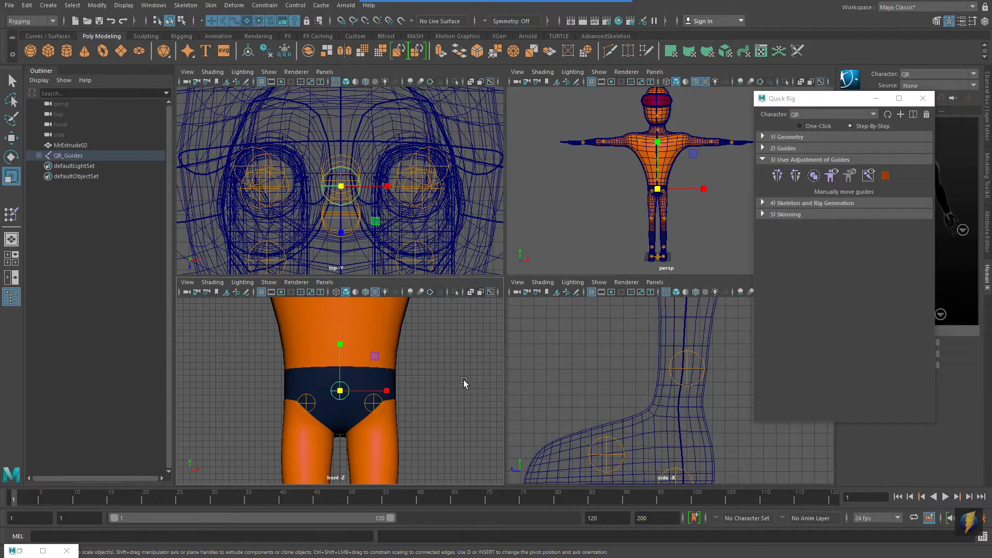
pyautogui.click(205, 283)
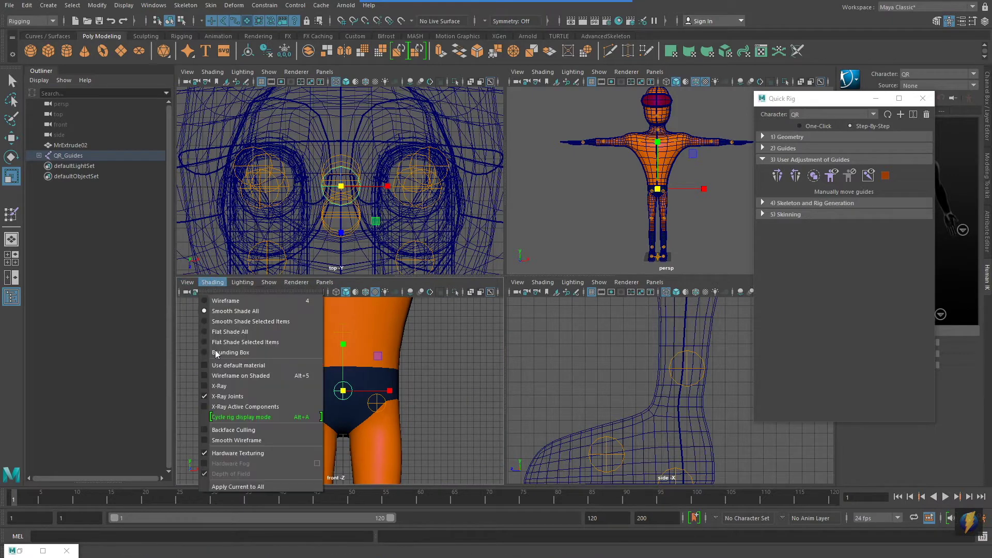
pyautogui.click(241, 376)
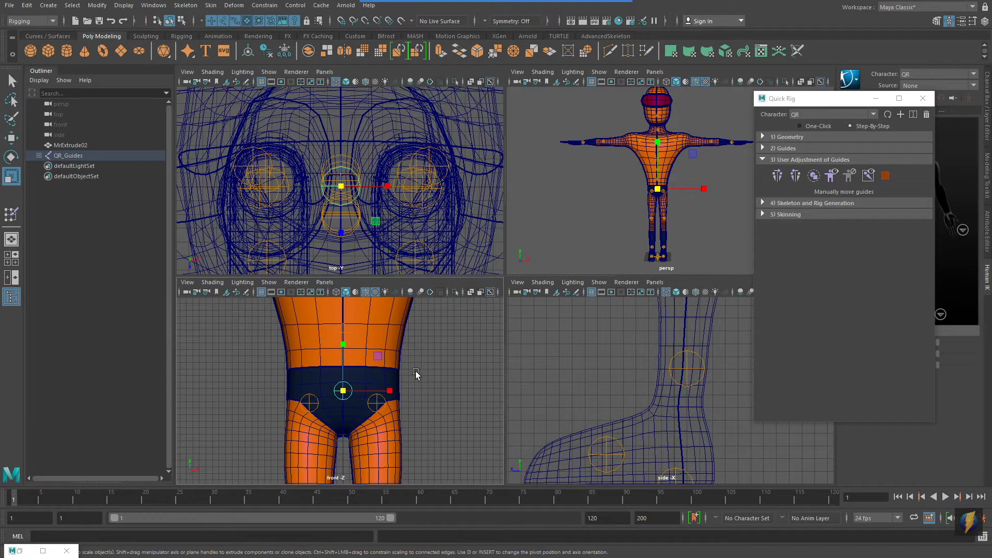
# Step: Frame the hips guide in the side view, then move it slightly upward with the Move tool in the front view
pyautogui.scroll(-5, 558, 388)
pyautogui.press('f')
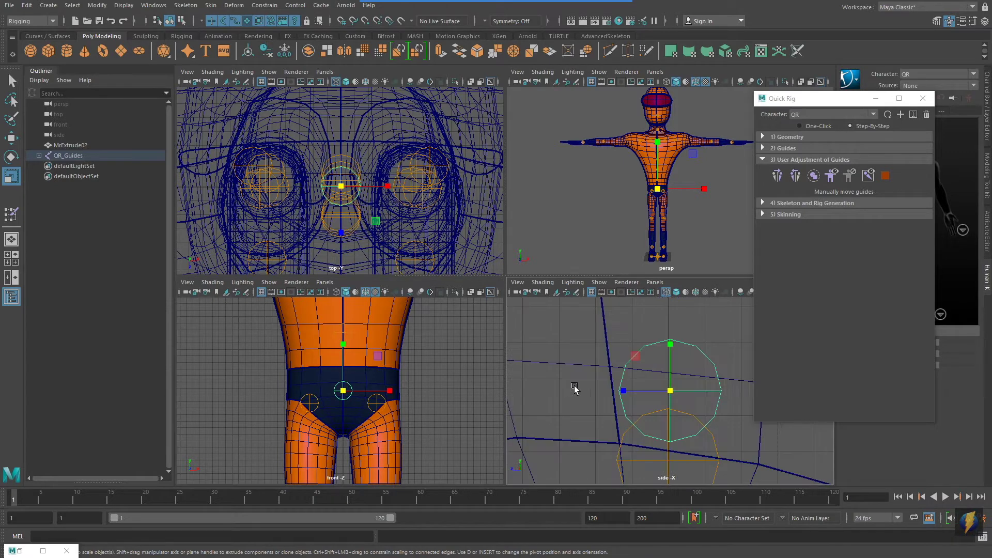
pyautogui.scroll(-3, 586, 389)
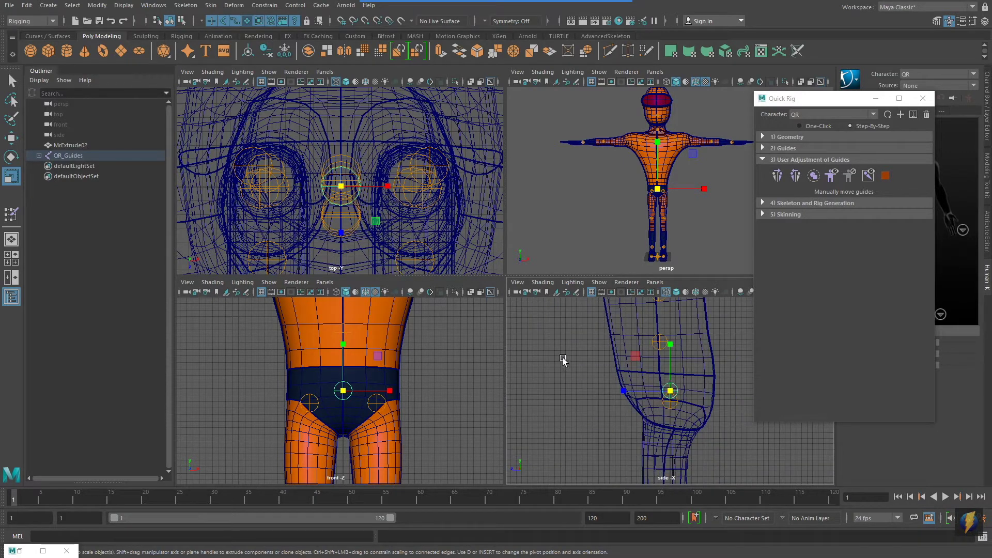
pyautogui.press('w')
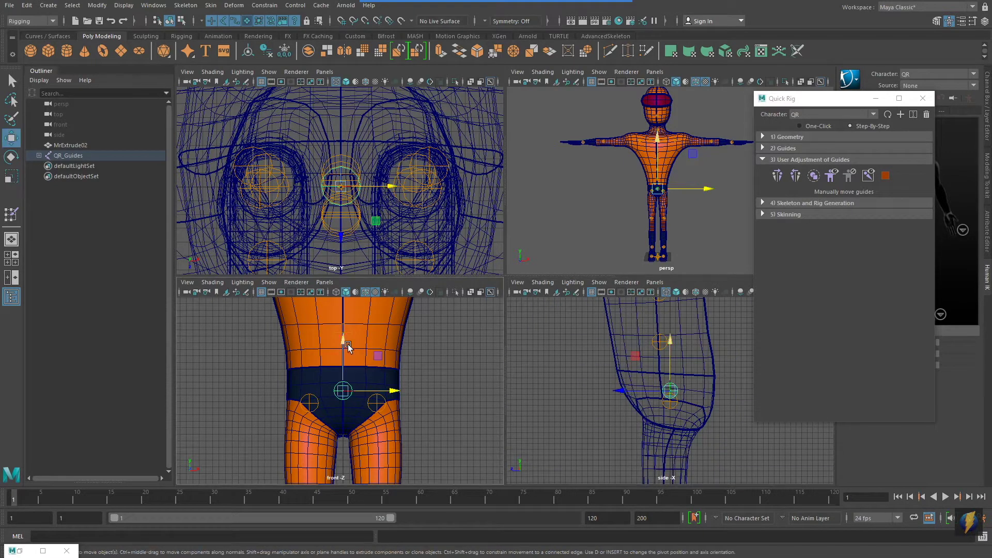
pyautogui.moveTo(342, 343); pyautogui.dragTo(341, 339)
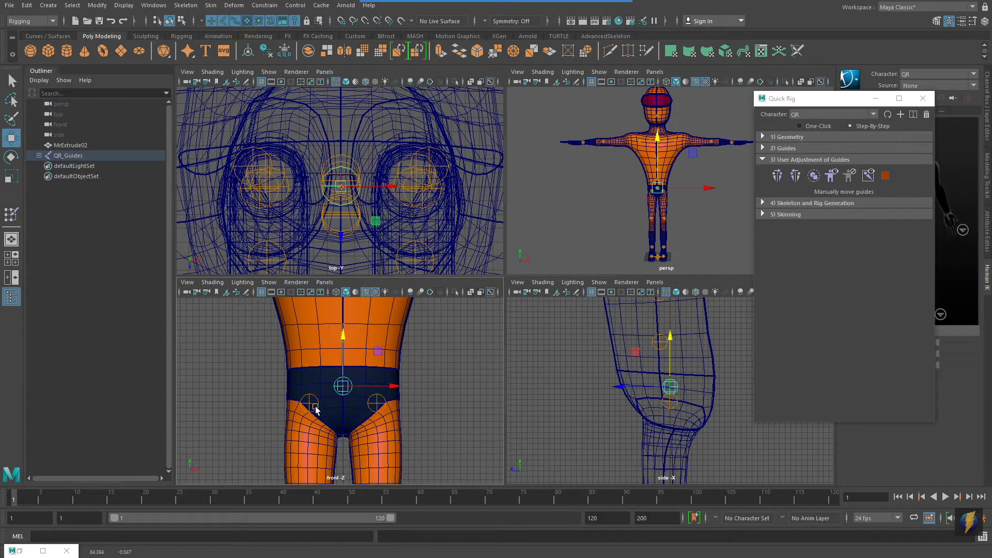
# Step: Examine the alignment of the hip, knee and ankle guides of the character's right leg in the front view, selecting all three
pyautogui.press('space')
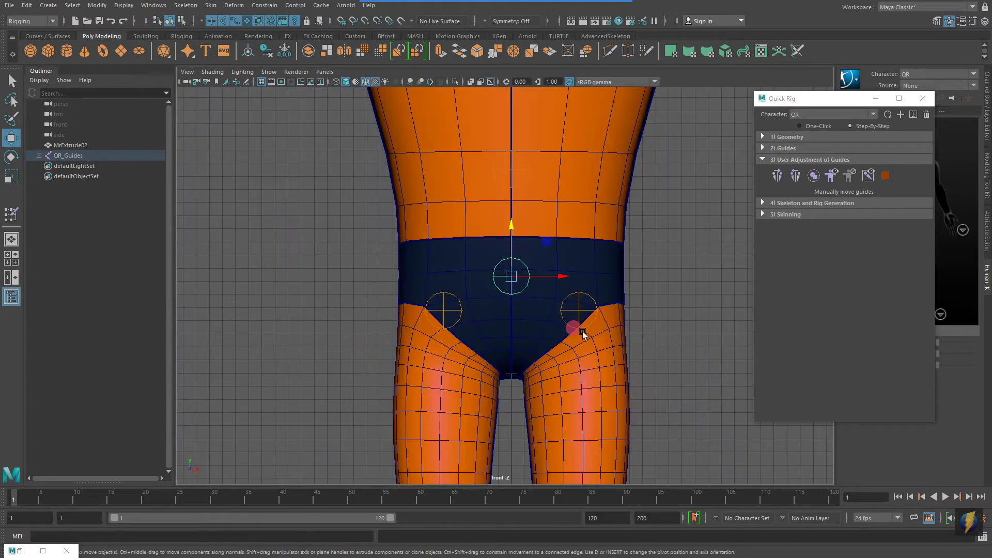
pyautogui.scroll(-2, 448, 353)
pyautogui.keyDown('alt'); pyautogui.moveTo(613, 402); pyautogui.dragTo(603, 243, button='middle'); pyautogui.keyUp('alt')
pyautogui.scroll(-3, 393, 258)
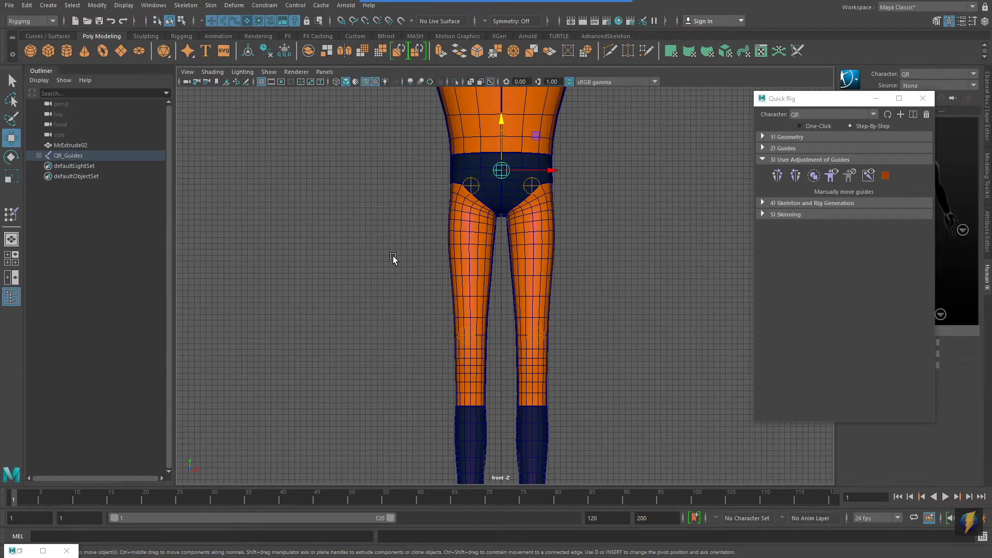
pyautogui.click(471, 185)
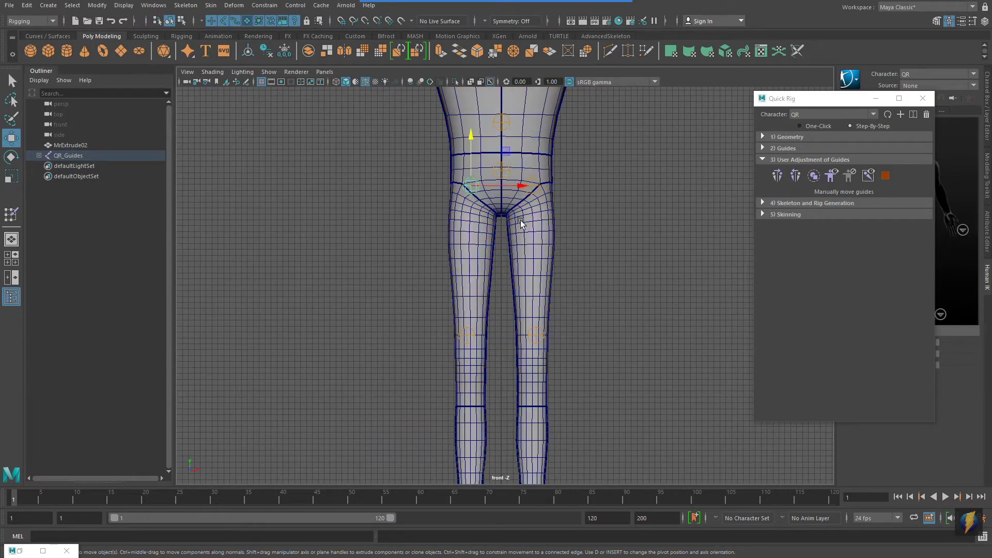
pyautogui.click(467, 336)
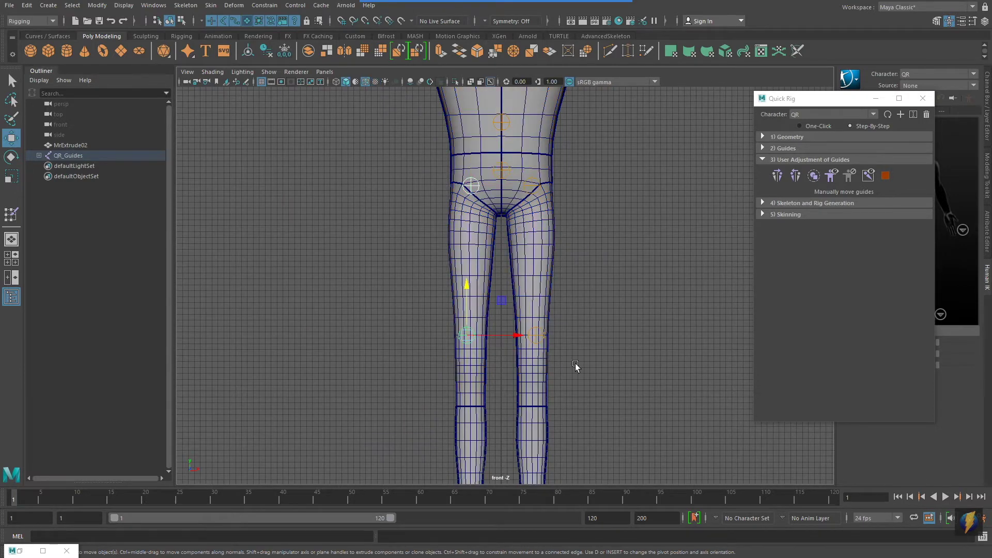
pyautogui.keyDown('alt'); pyautogui.moveTo(575, 367); pyautogui.dragTo(568, 287, button='middle'); pyautogui.keyUp('alt')
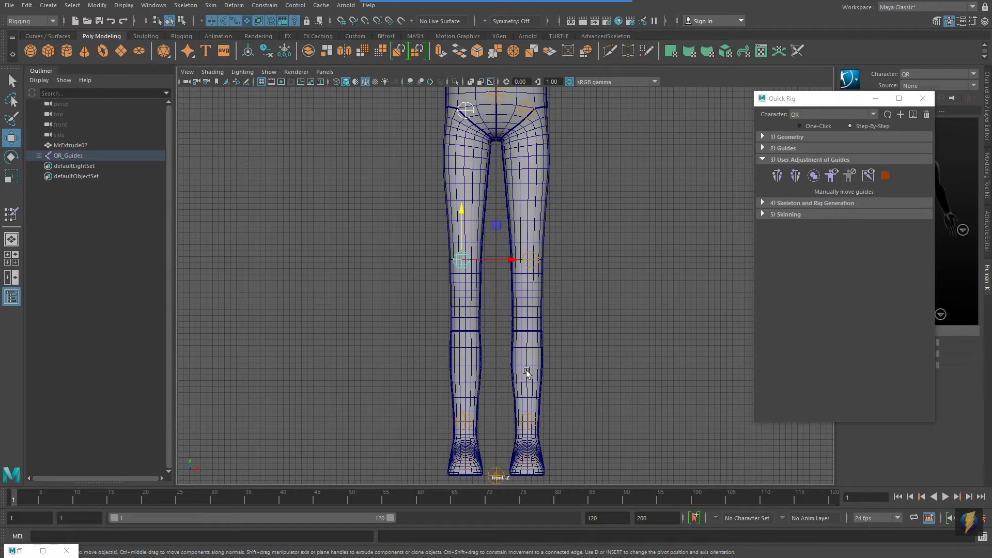
pyautogui.click(470, 422)
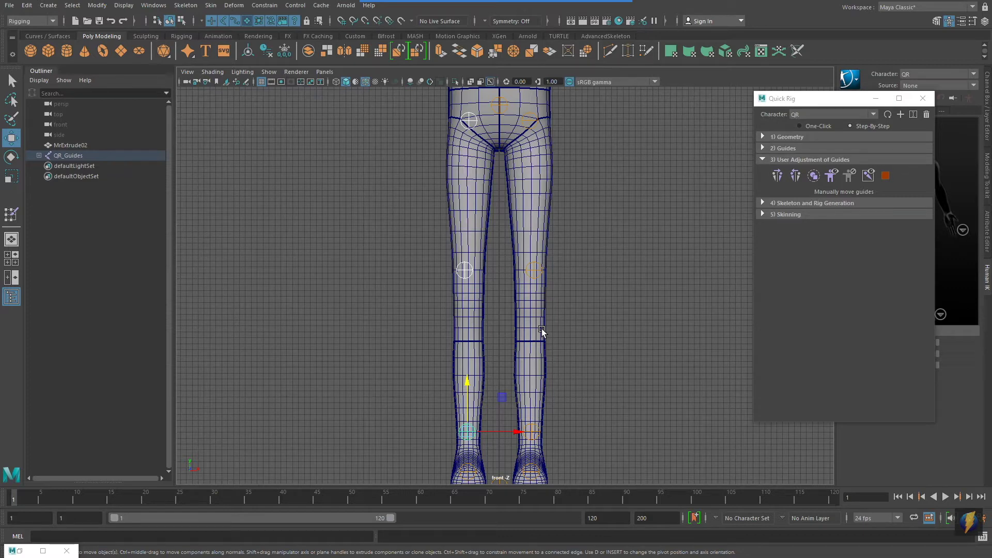
# Step: Move the right knee guide down to the bend of the knee in the side view, centring it in the leg
pyautogui.click(467, 270)
pyautogui.press('space')
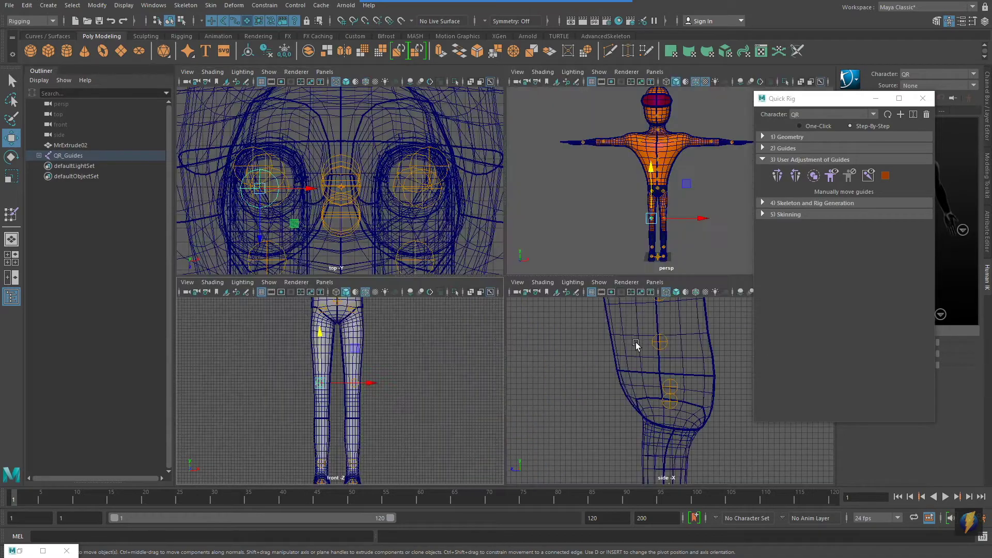
pyautogui.press('space')
pyautogui.keyDown('alt'); pyautogui.moveTo(599, 356); pyautogui.dragTo(571, 173, button='middle'); pyautogui.keyUp('alt')
pyautogui.keyDown('alt'); pyautogui.moveTo(617, 222); pyautogui.dragTo(415, 262, button='right'); pyautogui.keyUp('alt')
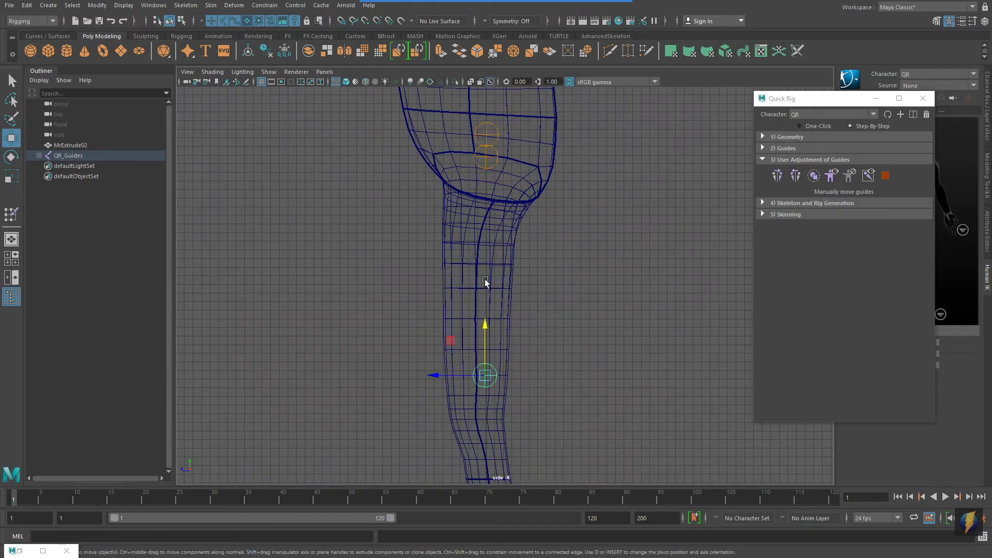
pyautogui.keyDown('alt'); pyautogui.moveTo(478, 286); pyautogui.dragTo(525, 148, button='middle'); pyautogui.keyUp('alt')
pyautogui.scroll(4, 524, 147)
pyautogui.moveTo(549, 205); pyautogui.dragTo(538, 292)
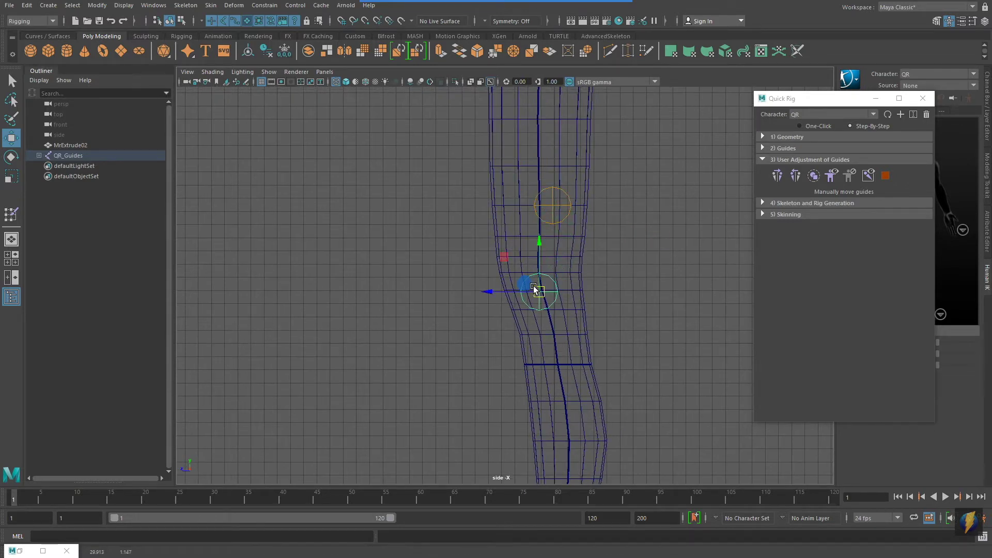
# Step: Select the right ankle guide and lower it in the side view to the ankle joint just above the foot
pyautogui.press('space')
pyautogui.press('space')
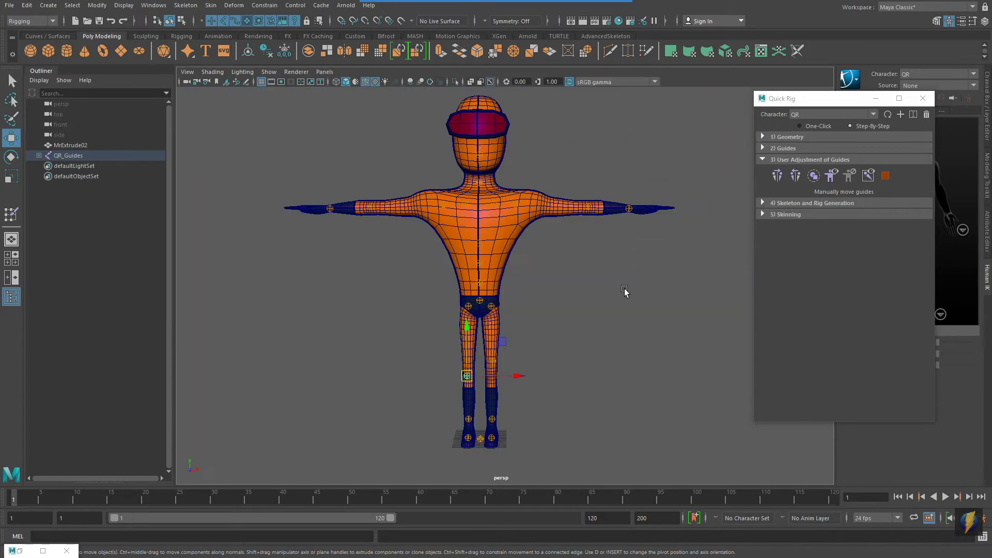
pyautogui.scroll(4, 599, 228)
pyautogui.click(460, 341)
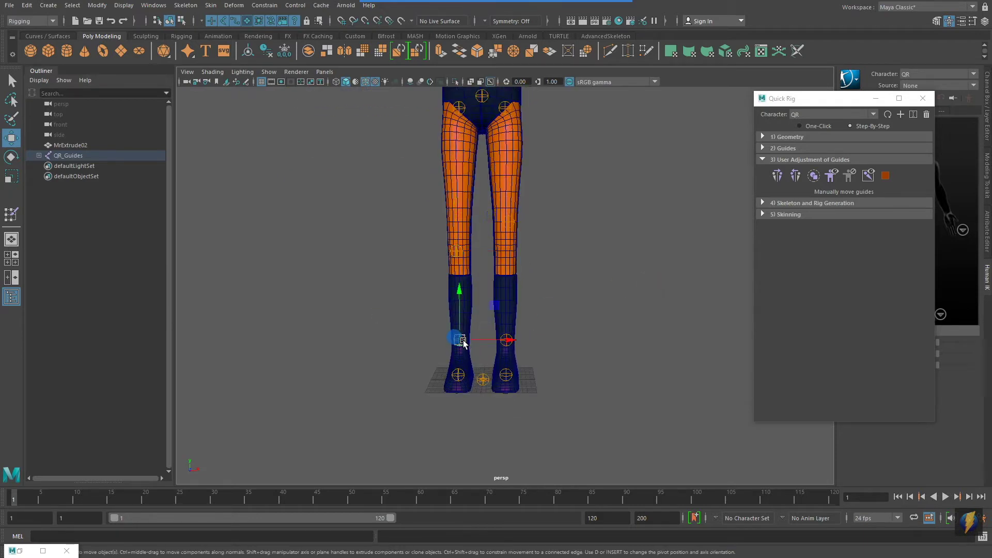
pyautogui.press('space')
pyautogui.press('space')
pyautogui.scroll(-3, 569, 182)
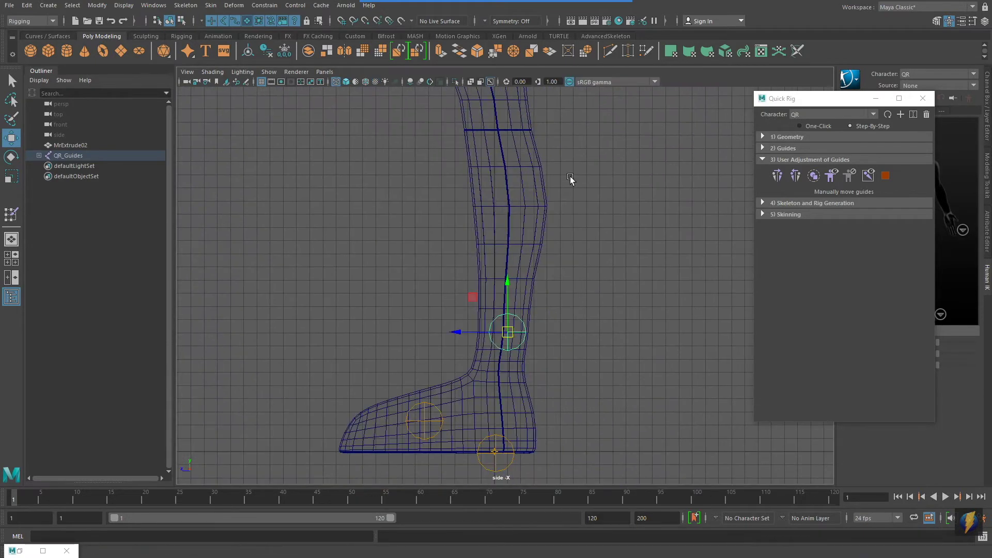
pyautogui.scroll(2, 487, 331)
pyautogui.moveTo(507, 306); pyautogui.dragTo(498, 363)
# Step: Select the right foot guide and move it slightly forward and down toward the toes in the side view
pyautogui.press('space')
pyautogui.press('space')
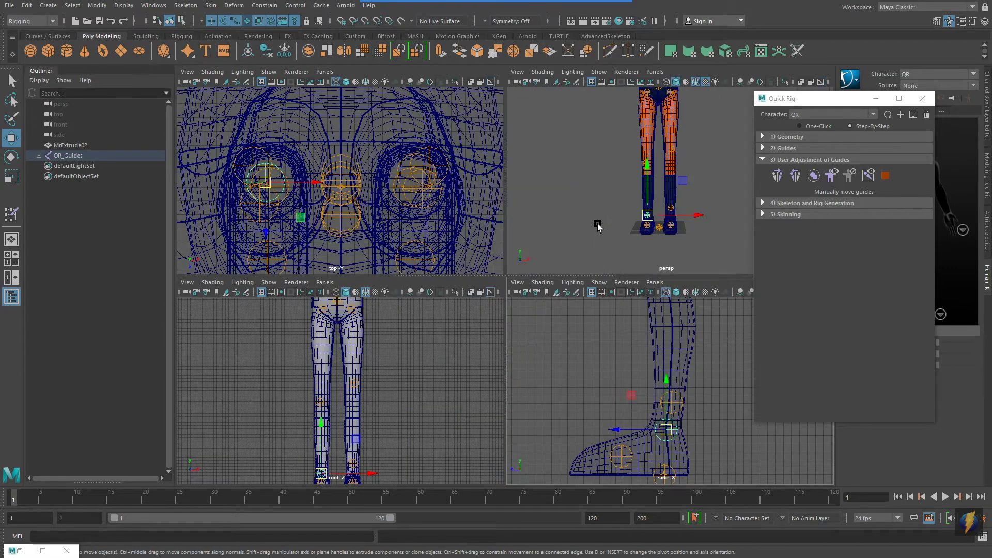
pyautogui.keyDown('alt'); pyautogui.moveTo(580, 298); pyautogui.dragTo(563, 256, button='middle'); pyautogui.keyUp('alt')
pyautogui.keyDown('alt'); pyautogui.moveTo(503, 266); pyautogui.dragTo(490, 362); pyautogui.keyUp('alt')
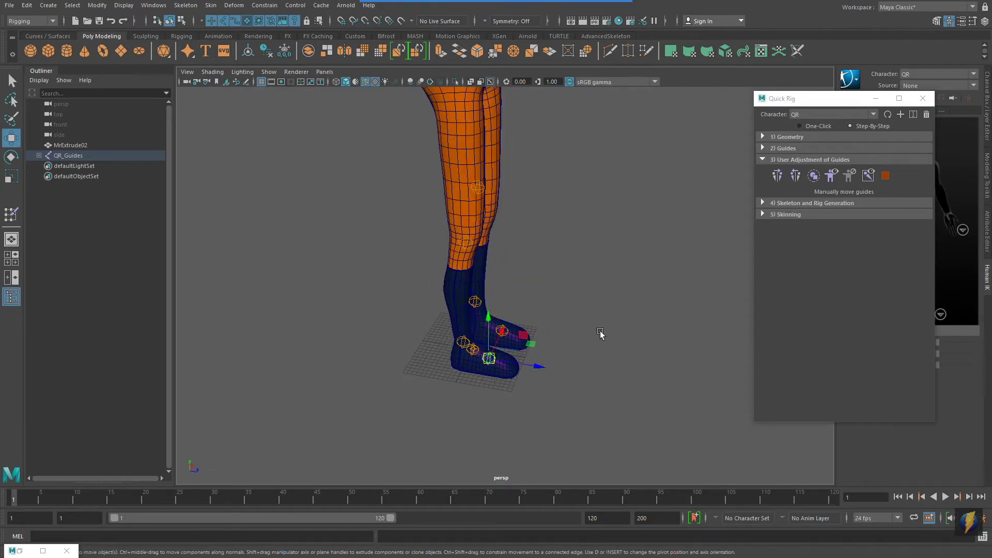
pyautogui.moveTo(600, 333)
pyautogui.keyDown('alt'); pyautogui.mouseDown()
pyautogui.moveTo(560, 326)
pyautogui.moveTo(595, 325)
pyautogui.mouseUp(); pyautogui.keyUp('alt')
pyautogui.press('space')
pyautogui.press('space')
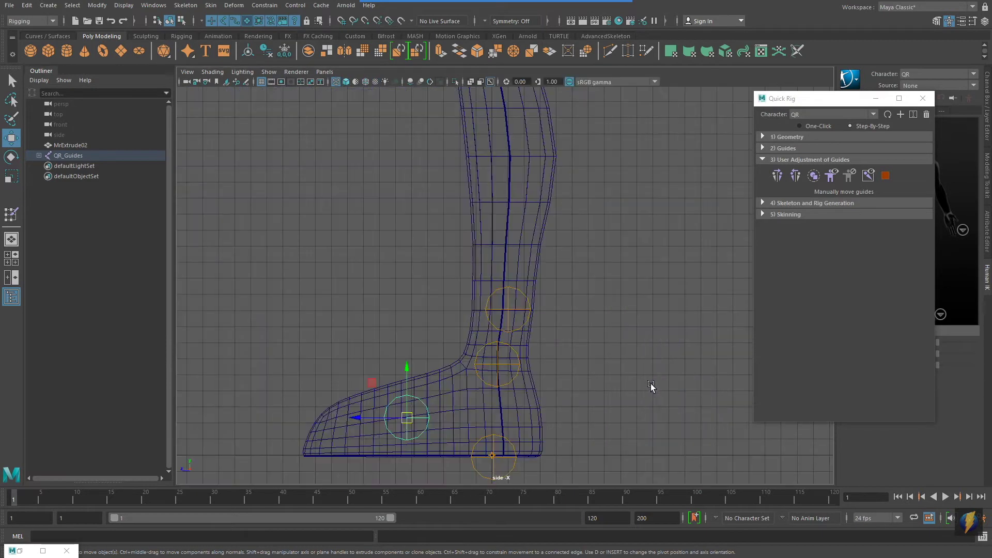
pyautogui.keyDown('alt'); pyautogui.moveTo(637, 366); pyautogui.dragTo(711, 262, button='middle'); pyautogui.keyUp('alt')
pyautogui.moveTo(482, 312); pyautogui.dragTo(475, 316)
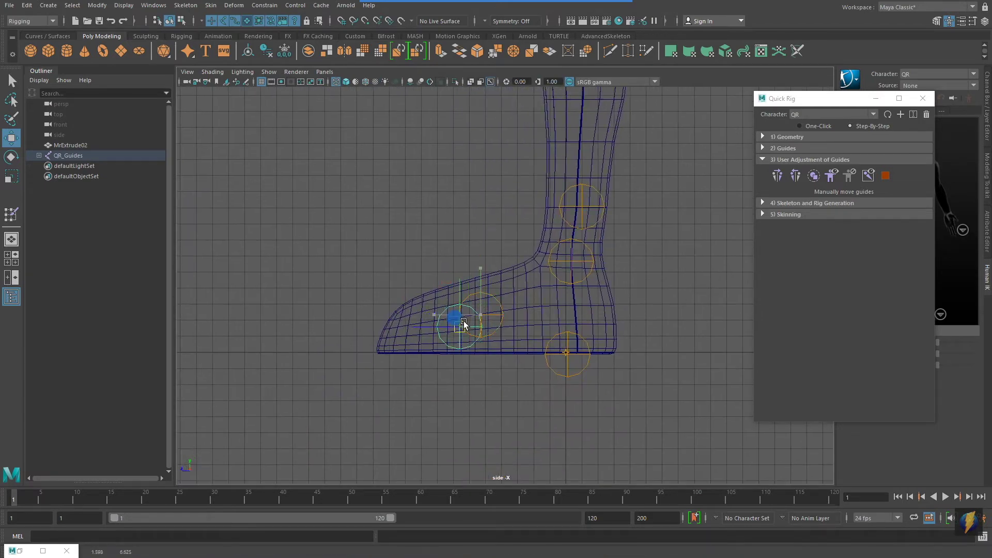
# Step: Examine how the hips and spine guides line up inside the torso in the side view
pyautogui.keyDown('alt'); pyautogui.moveTo(646, 272); pyautogui.dragTo(532, 248, button='right'); pyautogui.keyUp('alt')
pyautogui.keyDown('alt'); pyautogui.moveTo(485, 181); pyautogui.dragTo(482, 444, button='middle'); pyautogui.keyUp('alt')
pyautogui.keyDown('alt'); pyautogui.moveTo(529, 160); pyautogui.dragTo(520, 396, button='middle'); pyautogui.keyUp('alt')
pyautogui.keyDown('alt'); pyautogui.moveTo(519, 277); pyautogui.dragTo(527, 420, button='middle'); pyautogui.keyUp('alt')
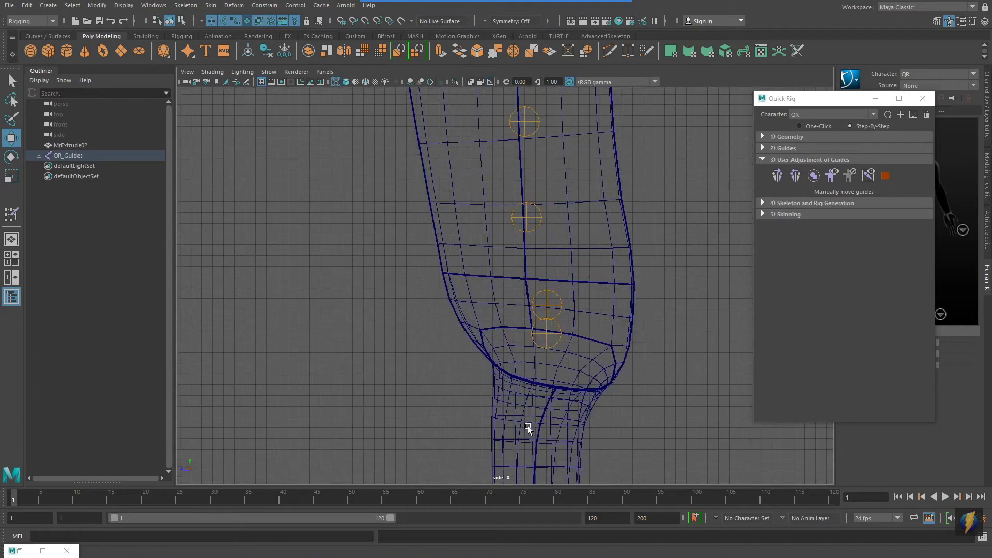
pyautogui.keyDown('alt'); pyautogui.moveTo(536, 323); pyautogui.dragTo(503, 472, button='middle'); pyautogui.keyUp('alt')
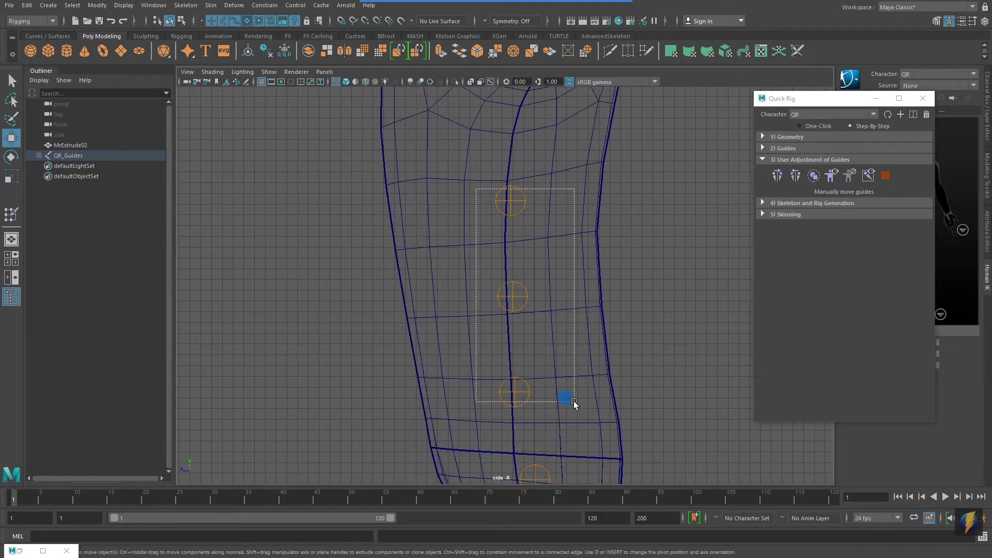
pyautogui.moveTo(574, 403); pyautogui.dragTo(574, 402)
# Step: Shift the right knee guide slightly sideways in the front view to centre it within the leg
pyautogui.press('space')
pyautogui.press('space')
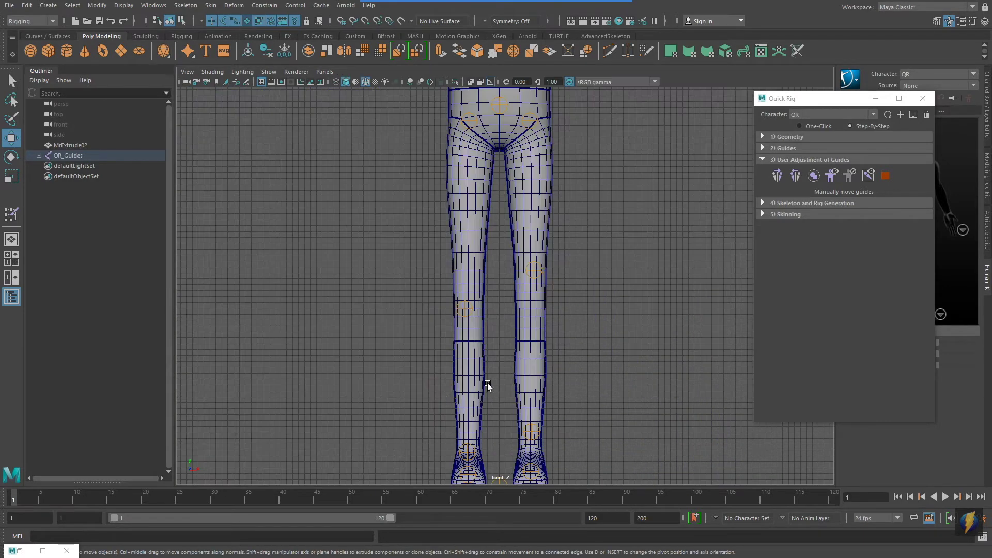
pyautogui.keyDown('alt'); pyautogui.moveTo(487, 384); pyautogui.dragTo(491, 356, button='middle'); pyautogui.keyUp('alt')
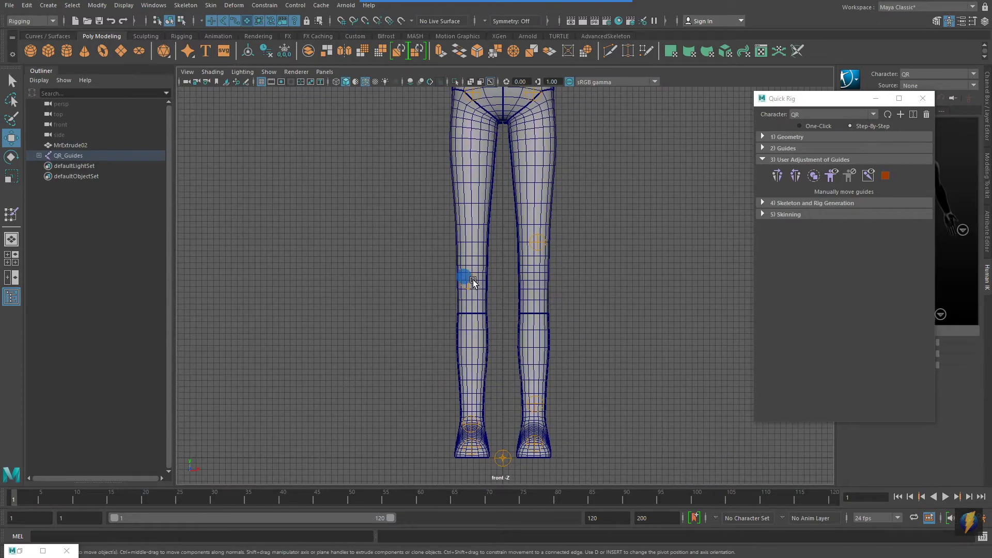
pyautogui.keyDown('alt'); pyautogui.moveTo(454, 342); pyautogui.dragTo(526, 299, button='right'); pyautogui.keyUp('alt')
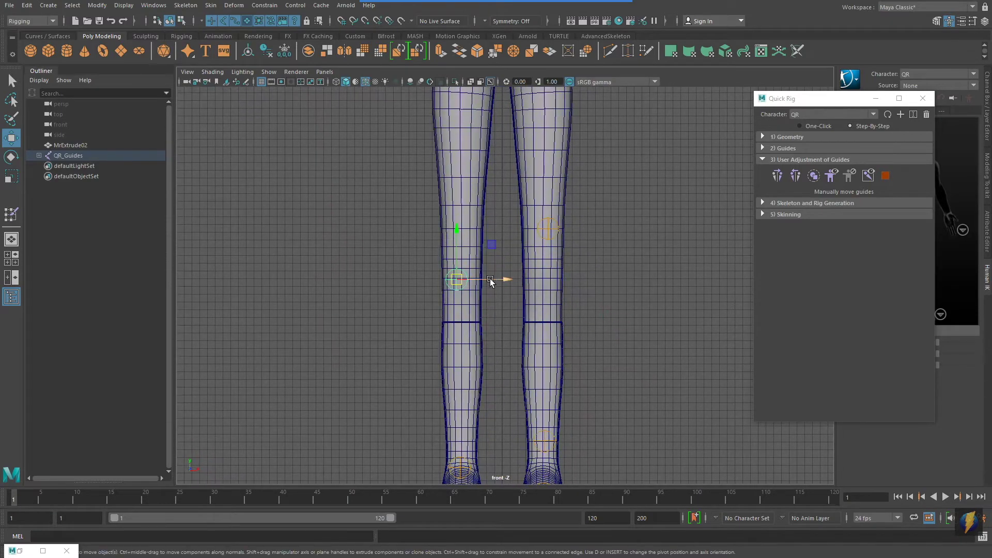
pyautogui.moveTo(491, 281); pyautogui.dragTo(490, 281)
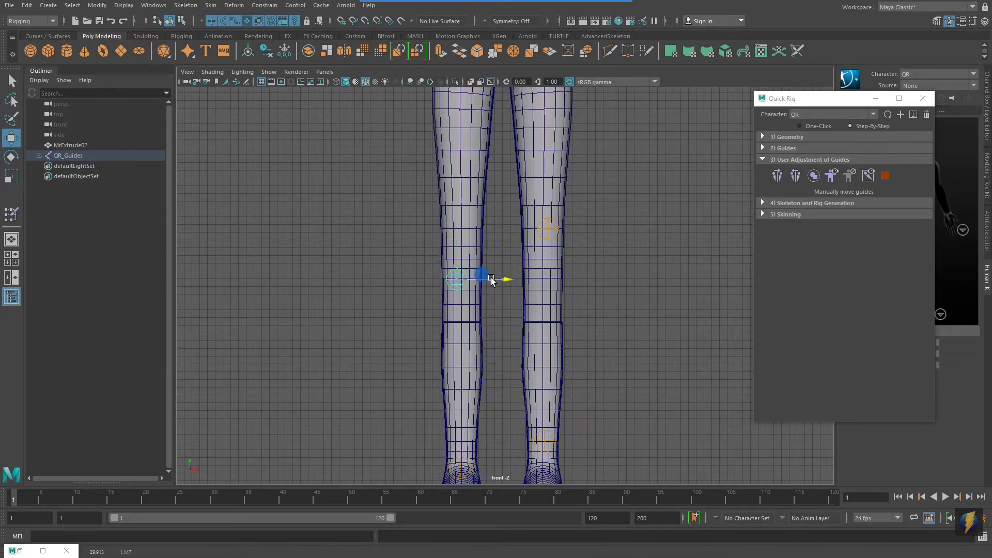
pyautogui.keyDown('alt'); pyautogui.moveTo(544, 329); pyautogui.dragTo(559, 175, button='middle'); pyautogui.keyUp('alt')
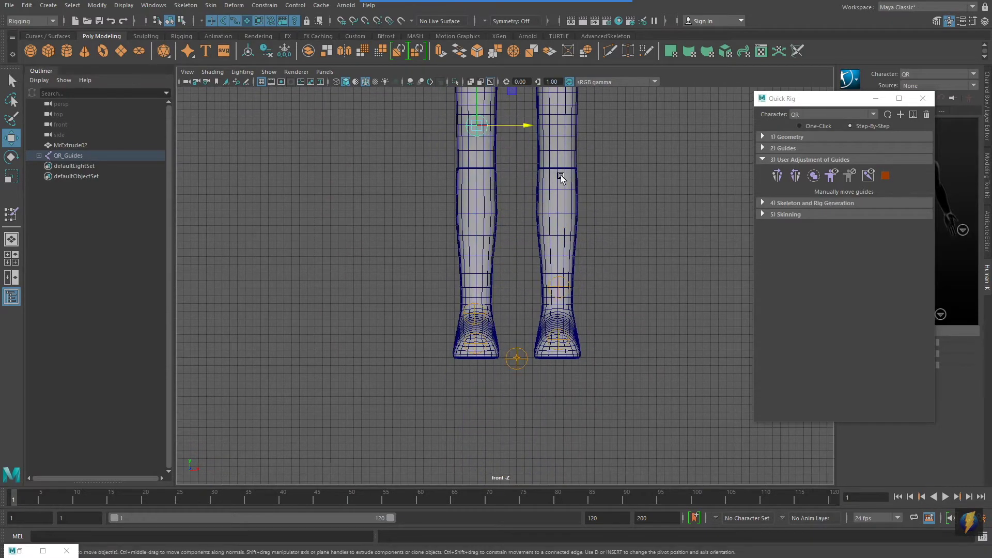
# Step: Select the right ankle guide and shift it slightly sideways in the front view to centre it within the lower leg
pyautogui.keyDown('alt'); pyautogui.moveTo(543, 225); pyautogui.dragTo(560, 317, button='right'); pyautogui.keyUp('alt')
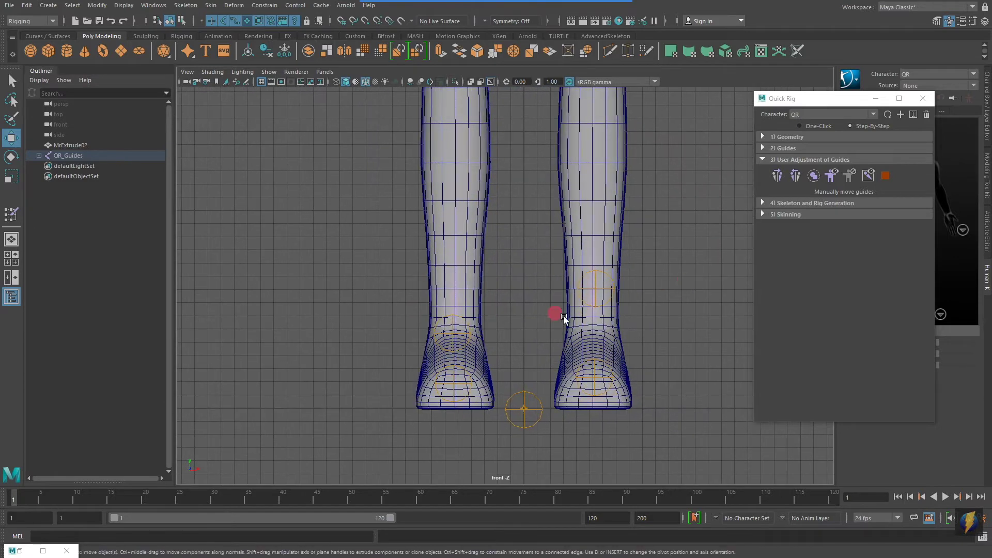
pyautogui.click(463, 333)
pyautogui.moveTo(468, 334); pyautogui.dragTo(471, 334)
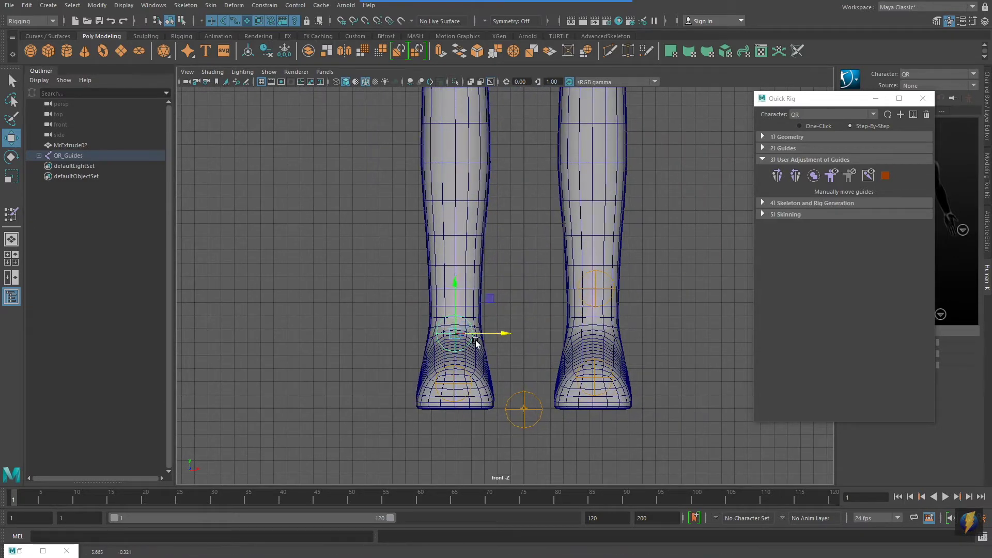
# Step: Select the three spine guides and check how they line up inside the torso in the front and side views
pyautogui.keyDown('alt'); pyautogui.moveTo(485, 279); pyautogui.dragTo(514, 530, button='middle'); pyautogui.keyUp('alt')
pyautogui.keyDown('alt'); pyautogui.moveTo(513, 204); pyautogui.dragTo(510, 416, button='middle'); pyautogui.keyUp('alt')
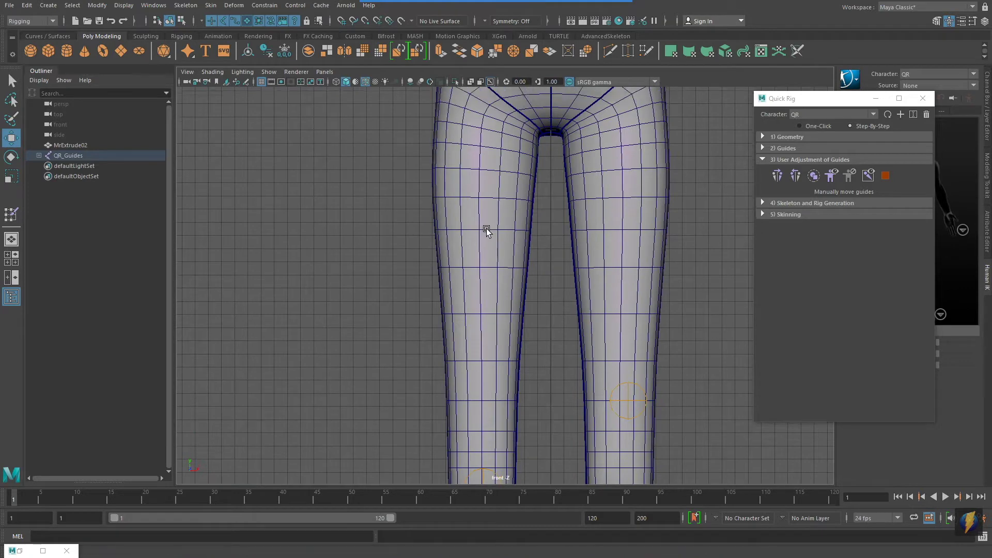
pyautogui.keyDown('alt'); pyautogui.moveTo(485, 226); pyautogui.dragTo(483, 372, button='middle'); pyautogui.keyUp('alt')
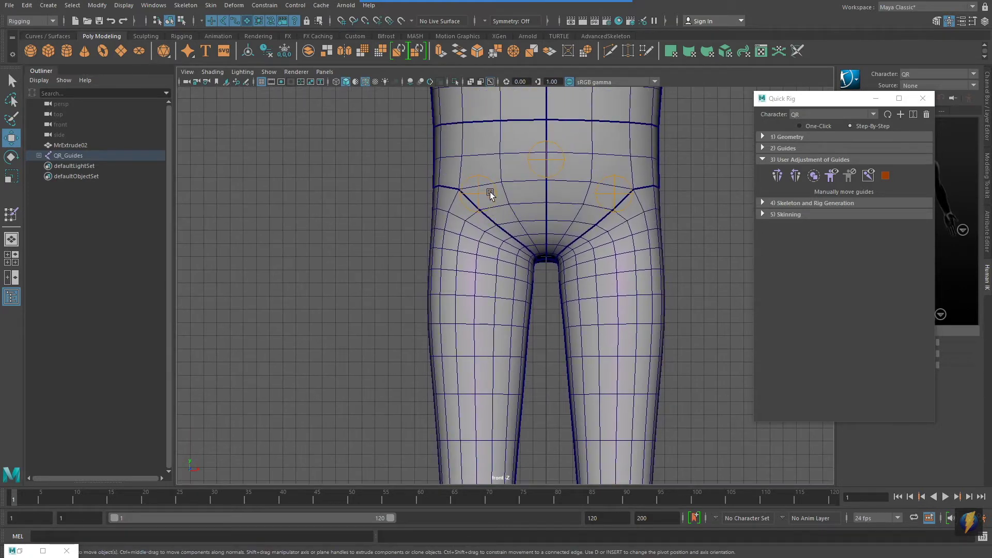
pyautogui.keyDown('alt'); pyautogui.moveTo(653, 256); pyautogui.dragTo(526, 231, button='right'); pyautogui.keyUp('alt')
pyautogui.keyDown('alt'); pyautogui.moveTo(526, 231); pyautogui.dragTo(496, 429, button='middle'); pyautogui.keyUp('alt')
pyautogui.keyDown('alt'); pyautogui.moveTo(521, 269); pyautogui.dragTo(518, 321, button='middle'); pyautogui.keyUp('alt')
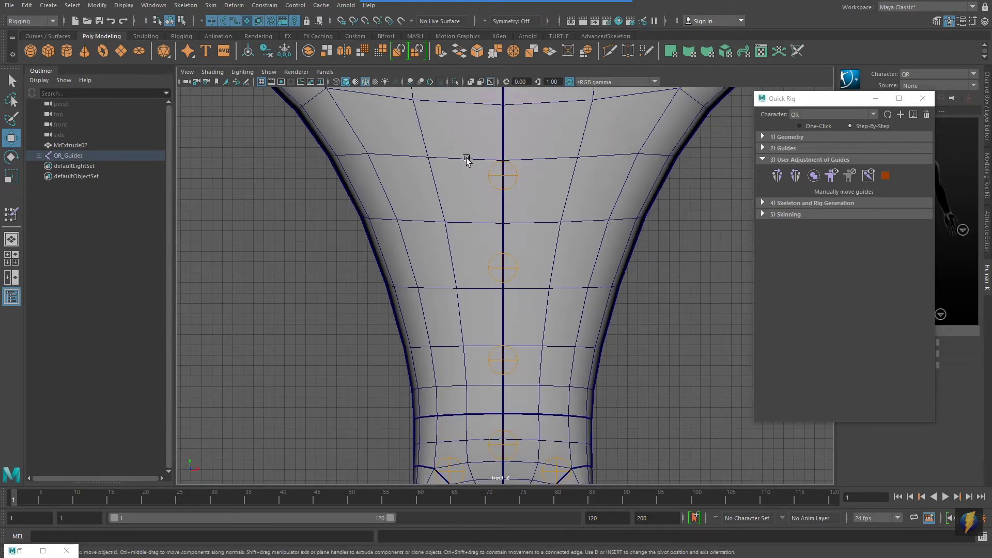
pyautogui.moveTo(465, 160); pyautogui.dragTo(543, 361)
pyautogui.keyDown('alt'); pyautogui.moveTo(642, 333); pyautogui.dragTo(347, 324, button='right'); pyautogui.keyUp('alt')
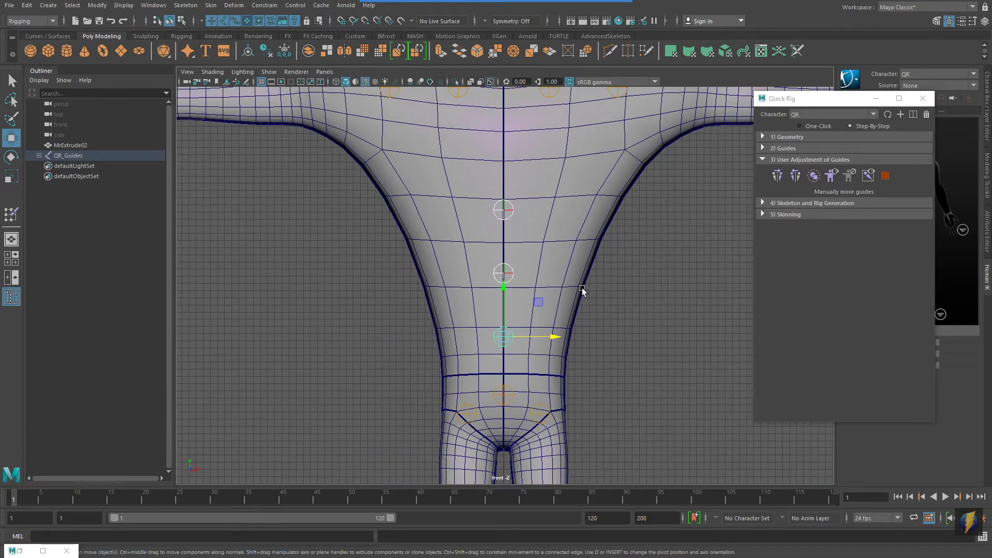
pyautogui.press('space')
pyautogui.press('space')
pyautogui.scroll(-2, 604, 342)
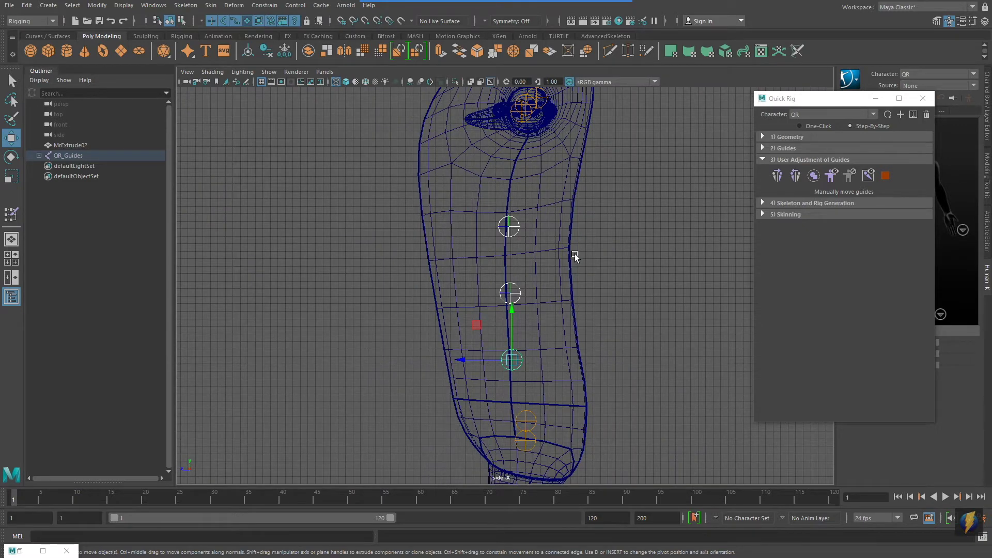
# Step: Select the neck guide in the side view and lower it to the base of the neck
pyautogui.keyDown('alt'); pyautogui.moveTo(575, 254); pyautogui.dragTo(560, 457, button='middle'); pyautogui.keyUp('alt')
pyautogui.moveTo(493, 204); pyautogui.dragTo(523, 233)
pyautogui.keyDown('alt'); pyautogui.moveTo(556, 252); pyautogui.dragTo(586, 226, button='right'); pyautogui.keyUp('alt')
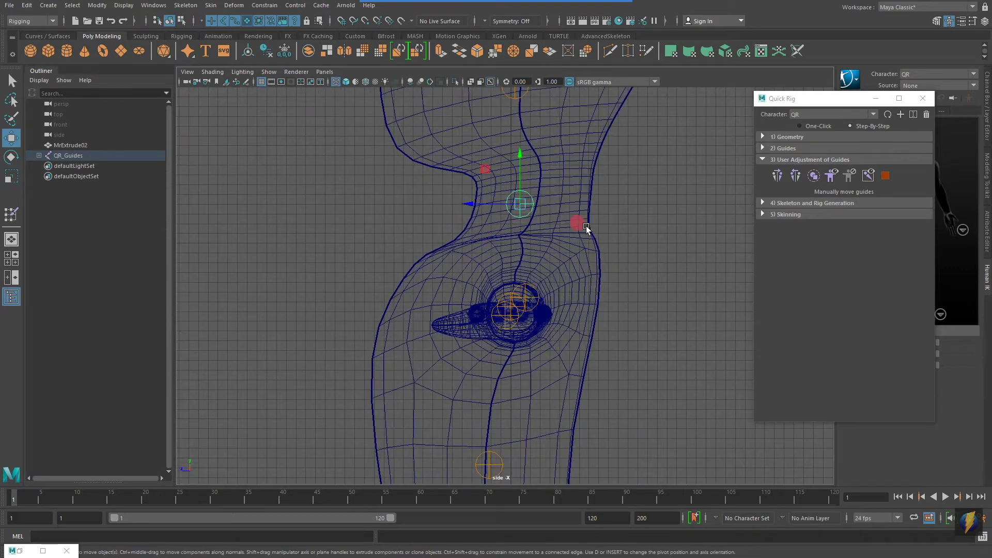
pyautogui.keyDown('alt'); pyautogui.moveTo(586, 227); pyautogui.dragTo(574, 277, button='middle'); pyautogui.keyUp('alt')
pyautogui.moveTo(507, 228); pyautogui.dragTo(507, 261)
# Step: Select the head guide in the side view and move it slightly down and back within the head
pyautogui.keyDown('alt'); pyautogui.moveTo(558, 231); pyautogui.dragTo(558, 317, button='middle'); pyautogui.keyUp('alt')
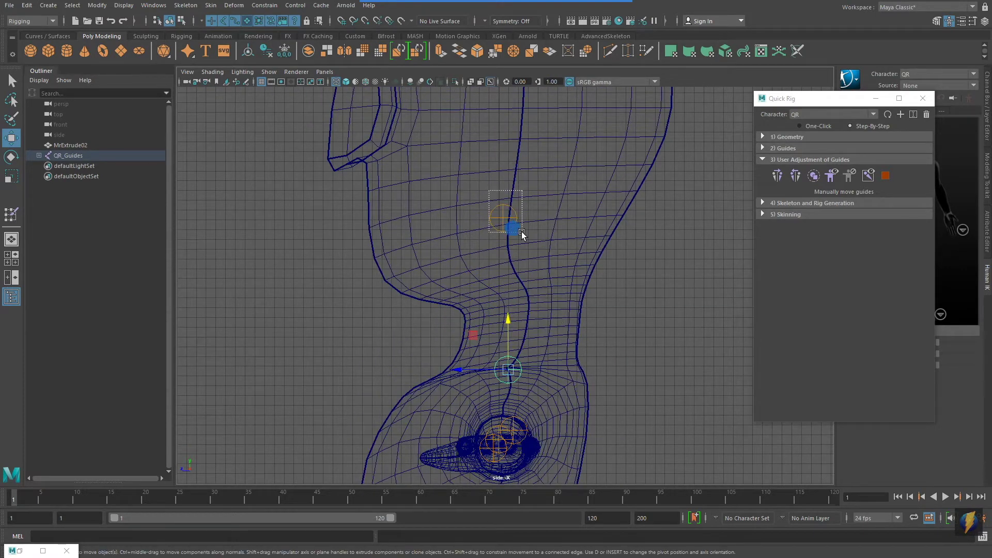
pyautogui.click(503, 218)
pyautogui.moveTo(502, 219); pyautogui.dragTo(508, 236)
# Step: Select the right arm guide, not the clavicle guide, and move it outward to the shoulder joint in the front view
pyautogui.press('space')
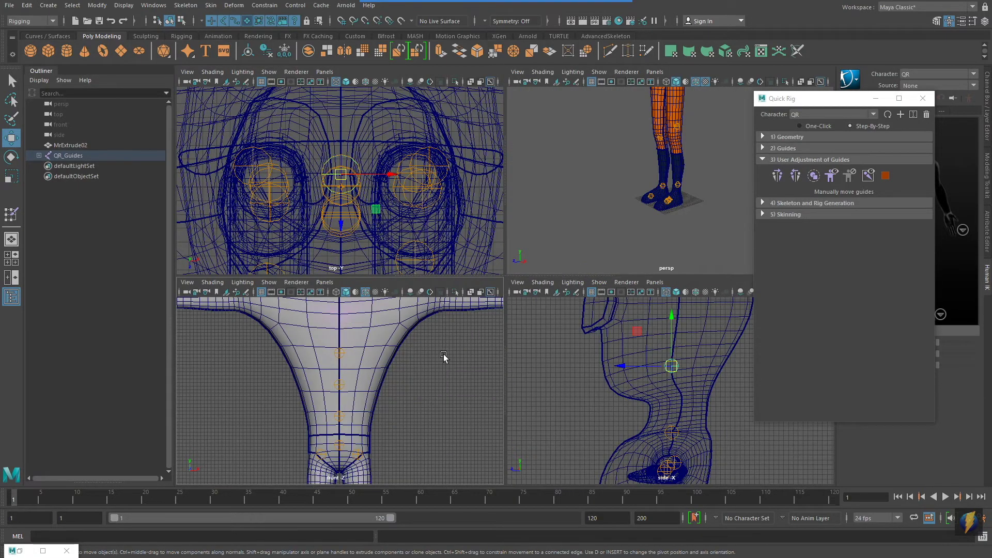
pyautogui.press('space')
pyautogui.keyDown('alt'); pyautogui.moveTo(465, 259); pyautogui.dragTo(535, 406, button='middle'); pyautogui.keyUp('alt')
pyautogui.keyDown('alt'); pyautogui.moveTo(557, 353); pyautogui.dragTo(516, 334, button='right'); pyautogui.keyUp('alt')
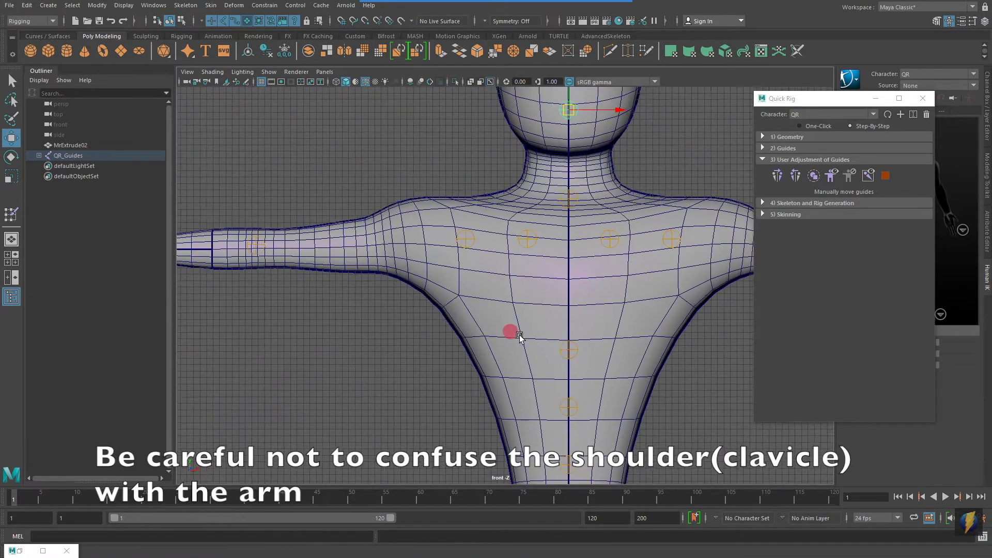
pyautogui.keyDown('alt'); pyautogui.moveTo(462, 317); pyautogui.dragTo(599, 348, button='middle'); pyautogui.keyUp('alt')
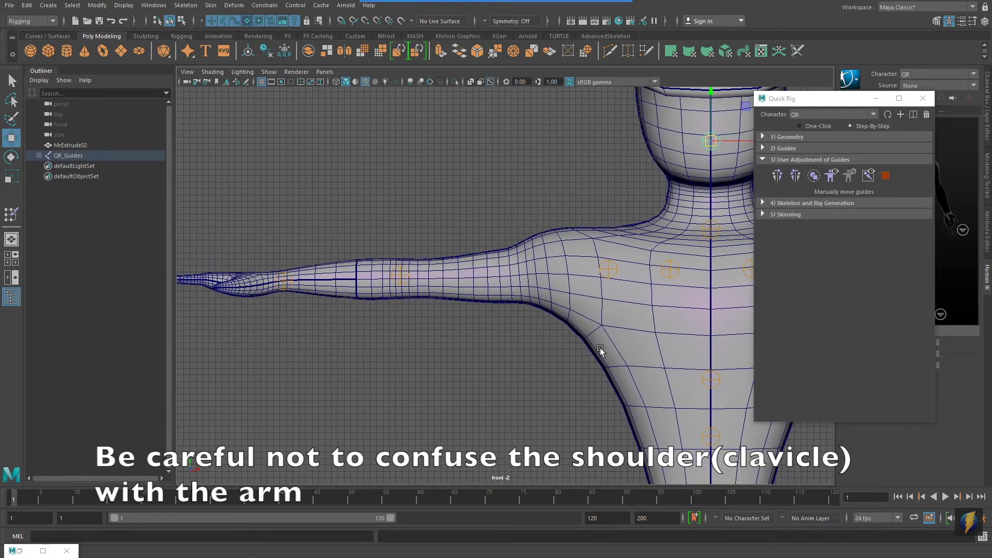
pyautogui.keyDown('alt'); pyautogui.moveTo(465, 329); pyautogui.dragTo(467, 354, button='middle'); pyautogui.keyUp('alt')
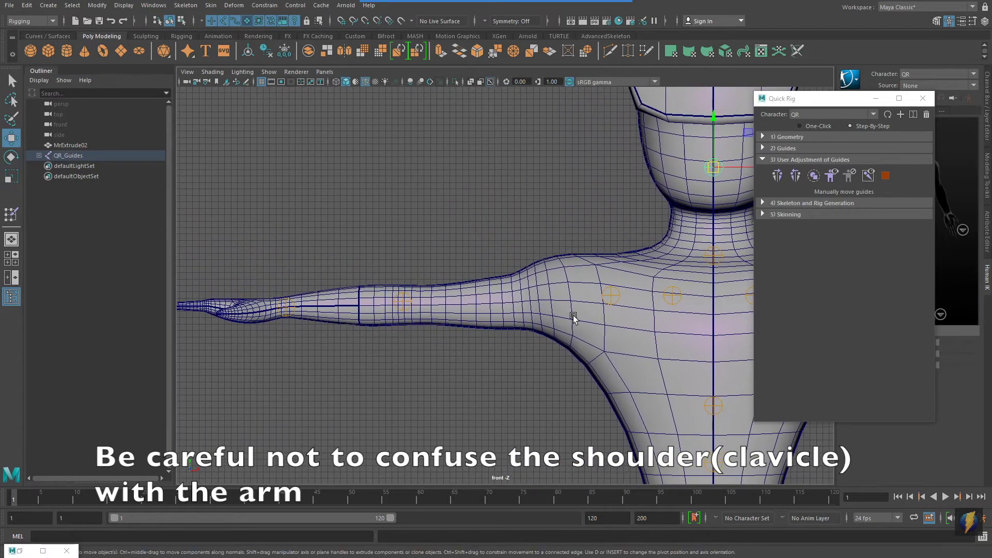
pyautogui.click(611, 296)
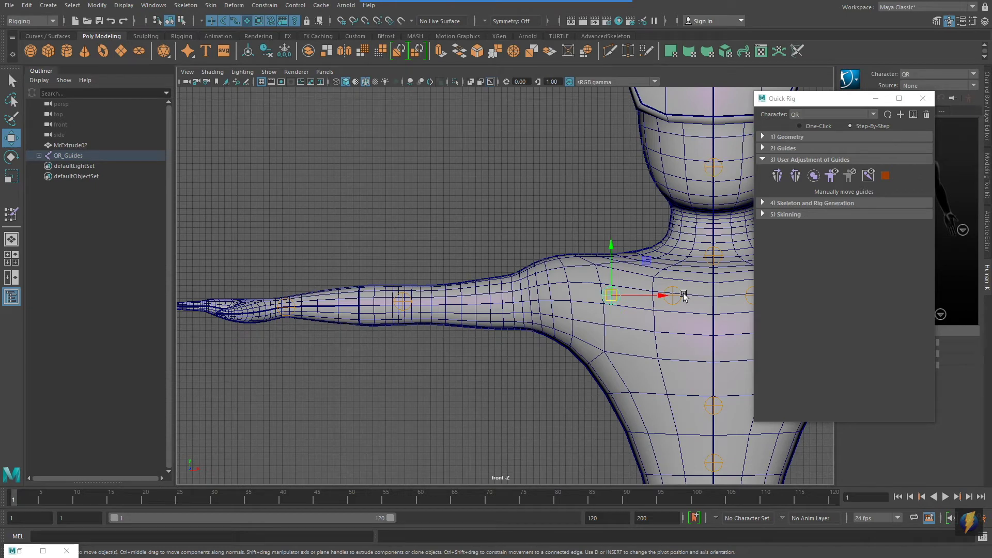
pyautogui.moveTo(643, 296); pyautogui.dragTo(584, 305)
pyautogui.keyDown('alt'); pyautogui.moveTo(447, 327); pyautogui.dragTo(610, 326, button='right'); pyautogui.keyUp('alt')
pyautogui.keyDown('alt'); pyautogui.moveTo(547, 281); pyautogui.dragTo(661, 434, button='middle'); pyautogui.keyUp('alt')
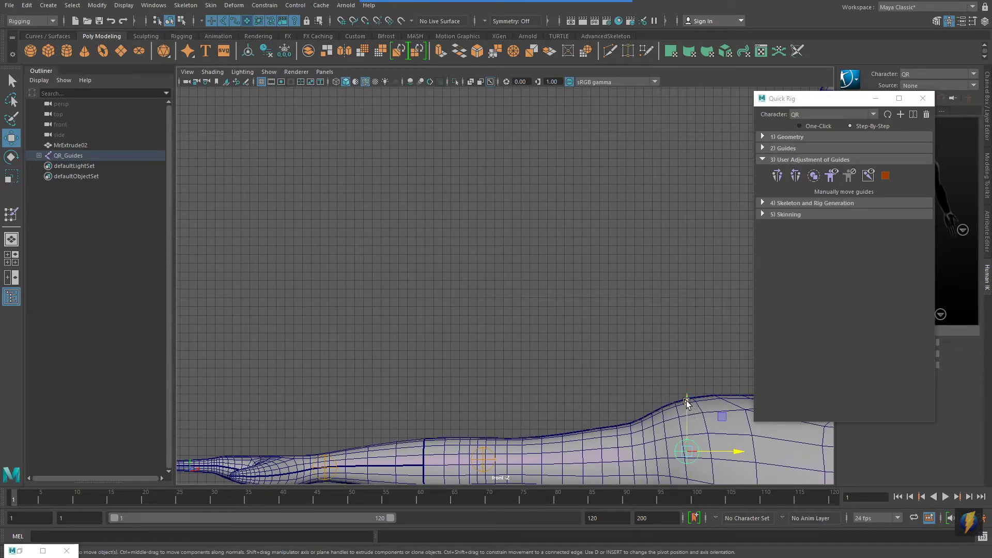
# Step: Select the right elbow guide and position it on the arm's centreline at the elbow in the top view
pyautogui.keyDown('alt'); pyautogui.moveTo(620, 377); pyautogui.dragTo(594, 288, button='middle'); pyautogui.keyUp('alt')
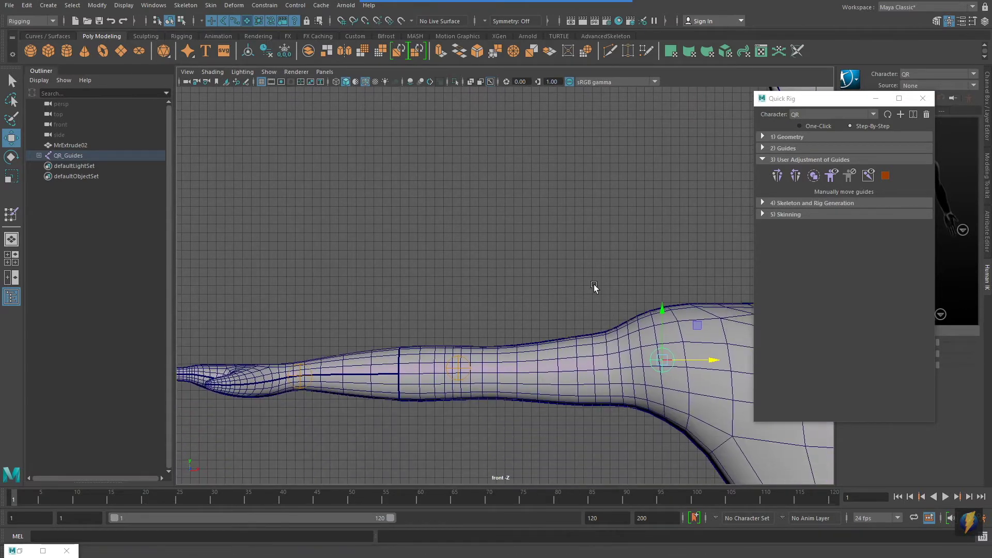
pyautogui.click(469, 368)
pyautogui.press('space')
pyautogui.press('space')
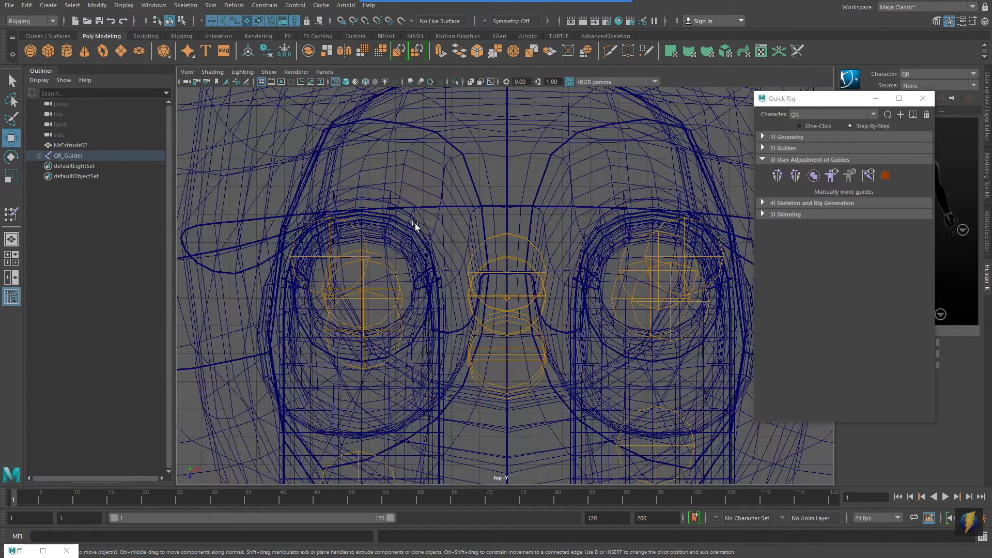
pyautogui.keyDown('alt'); pyautogui.moveTo(406, 226); pyautogui.dragTo(533, 235, button='middle'); pyautogui.keyUp('alt')
pyautogui.keyDown('alt'); pyautogui.moveTo(534, 235); pyautogui.dragTo(226, 239, button='right'); pyautogui.keyUp('alt')
pyautogui.keyDown('alt'); pyautogui.moveTo(226, 238); pyautogui.dragTo(642, 239, button='middle'); pyautogui.keyUp('alt')
pyautogui.keyDown('alt'); pyautogui.moveTo(642, 239); pyautogui.dragTo(211, 262, button='right'); pyautogui.keyUp('alt')
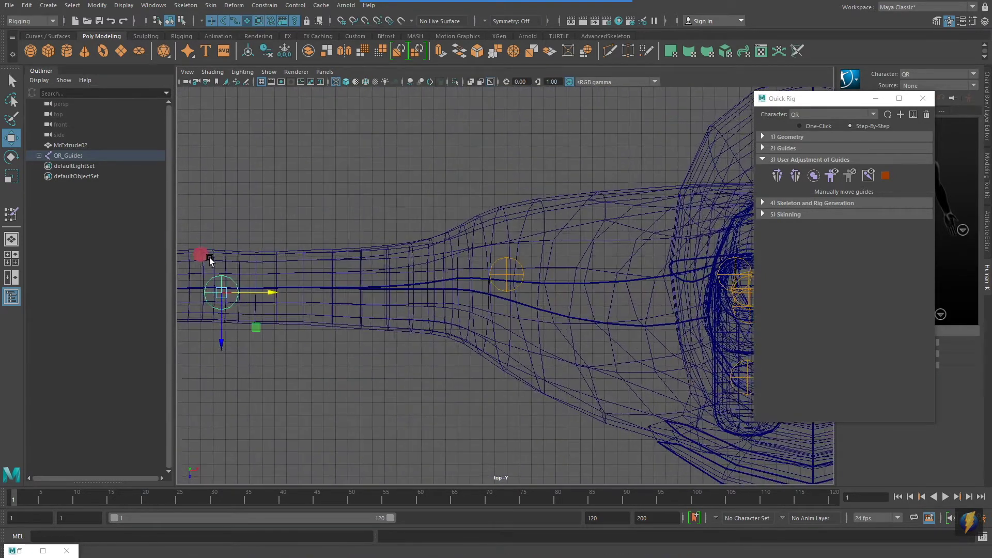
pyautogui.keyDown('alt'); pyautogui.moveTo(307, 260); pyautogui.dragTo(560, 284, button='middle'); pyautogui.keyUp('alt')
pyautogui.keyDown('alt'); pyautogui.moveTo(381, 310); pyautogui.dragTo(470, 323, button='right'); pyautogui.keyUp('alt')
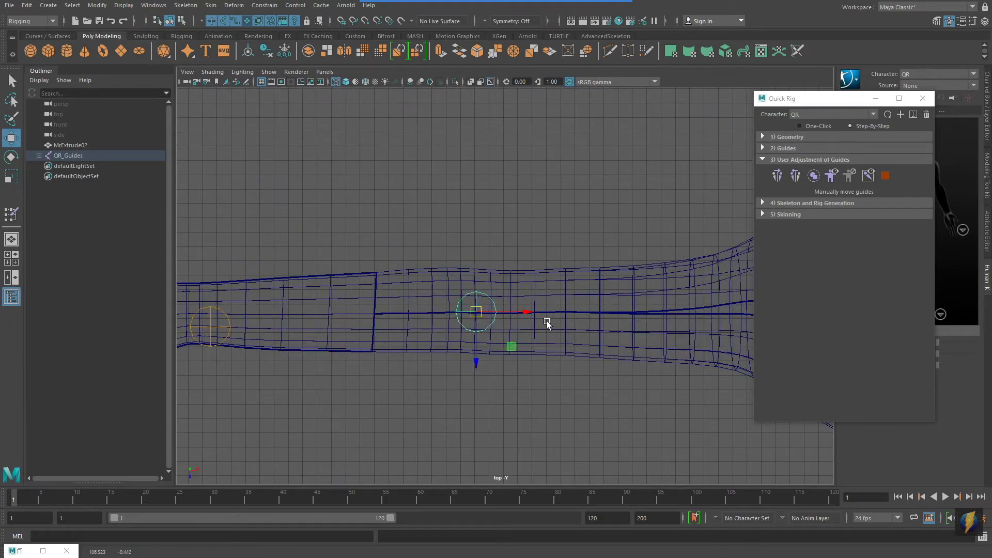
pyautogui.moveTo(569, 317)
pyautogui.keyDown('alt'); pyautogui.mouseDown(button='right')
pyautogui.moveTo(327, 315)
pyautogui.moveTo(382, 316)
pyautogui.mouseUp(button='right'); pyautogui.keyUp('alt')
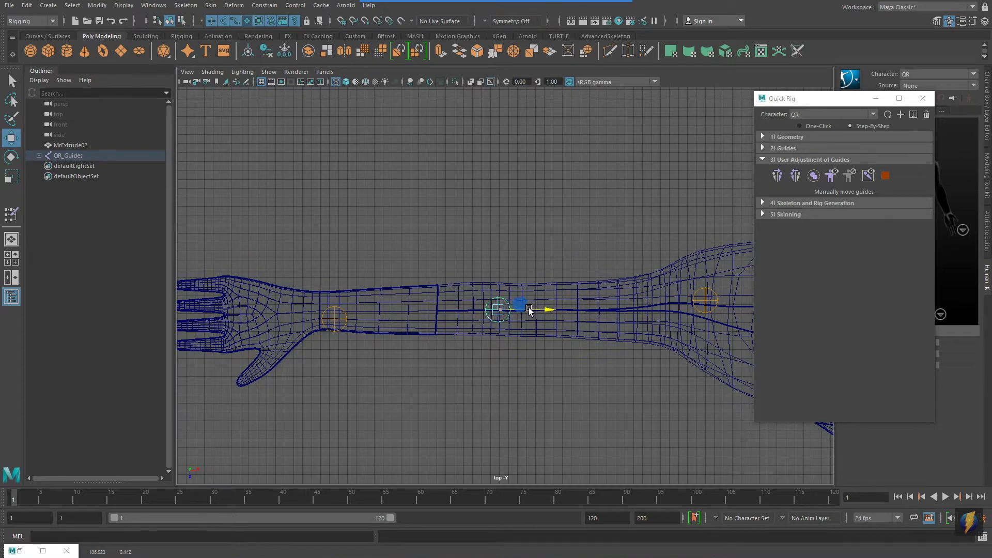
# Step: Select the right wrist guide and centre it within the wrist in the top view
pyautogui.click(344, 318)
pyautogui.keyDown('alt'); pyautogui.moveTo(404, 334); pyautogui.dragTo(515, 336, button='middle'); pyautogui.keyUp('alt')
pyautogui.keyDown('alt'); pyautogui.moveTo(514, 336); pyautogui.dragTo(651, 341, button='right'); pyautogui.keyUp('alt')
pyautogui.moveTo(365, 371); pyautogui.dragTo(321, 352)
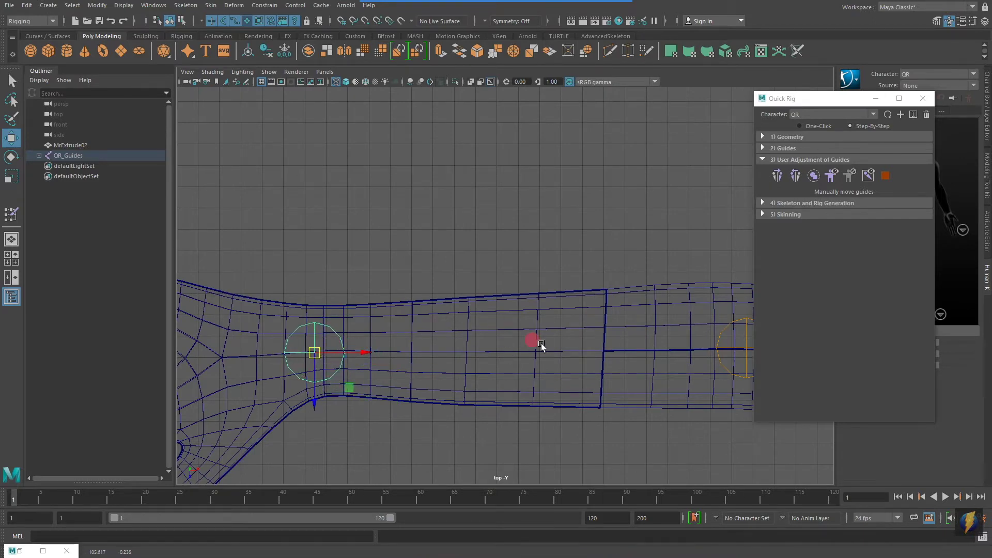
# Step: Select the right arm guide at the shoulder and move it in depth in the top view to align with the elbow and wrist guides
pyautogui.keyDown('alt'); pyautogui.moveTo(540, 345); pyautogui.dragTo(374, 341, button='right'); pyautogui.keyUp('alt')
pyautogui.keyDown('alt'); pyautogui.moveTo(538, 331); pyautogui.dragTo(169, 313, button='middle'); pyautogui.keyUp('alt')
pyautogui.keyDown('alt'); pyautogui.moveTo(523, 303); pyautogui.dragTo(336, 314, button='middle'); pyautogui.keyUp('alt')
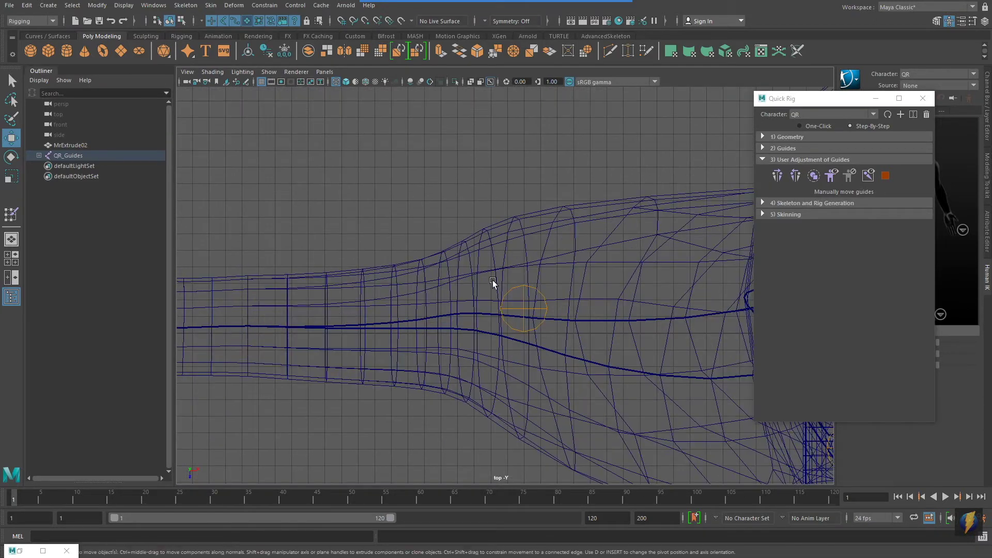
pyautogui.moveTo(491, 279); pyautogui.dragTo(525, 337)
pyautogui.keyDown('alt'); pyautogui.moveTo(586, 329); pyautogui.dragTo(132, 300, button='right'); pyautogui.keyUp('alt')
pyautogui.keyDown('alt'); pyautogui.moveTo(316, 311); pyautogui.dragTo(504, 308, button='middle'); pyautogui.keyUp('alt')
pyautogui.keyDown('alt'); pyautogui.moveTo(507, 309); pyautogui.dragTo(521, 322, button='right'); pyautogui.keyUp('alt')
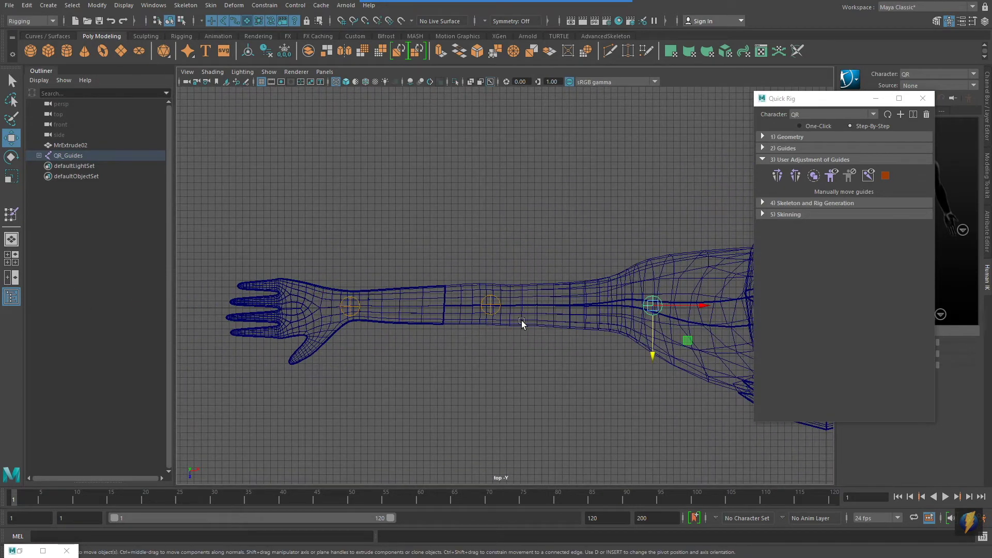
# Step: Nudge the right elbow guide slightly outward along the arm and check its placement in the front view
pyautogui.click(500, 308)
pyautogui.click(491, 305)
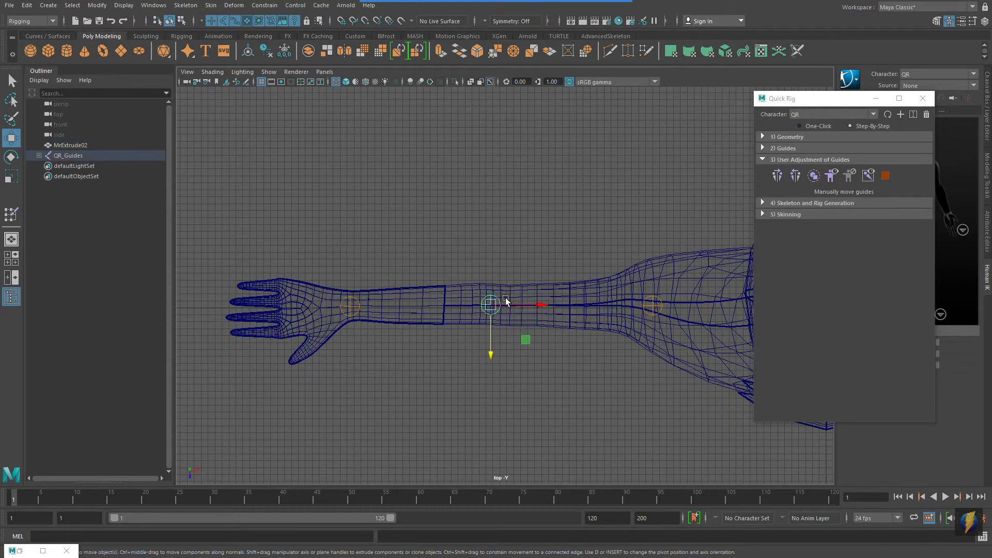
pyautogui.press('space')
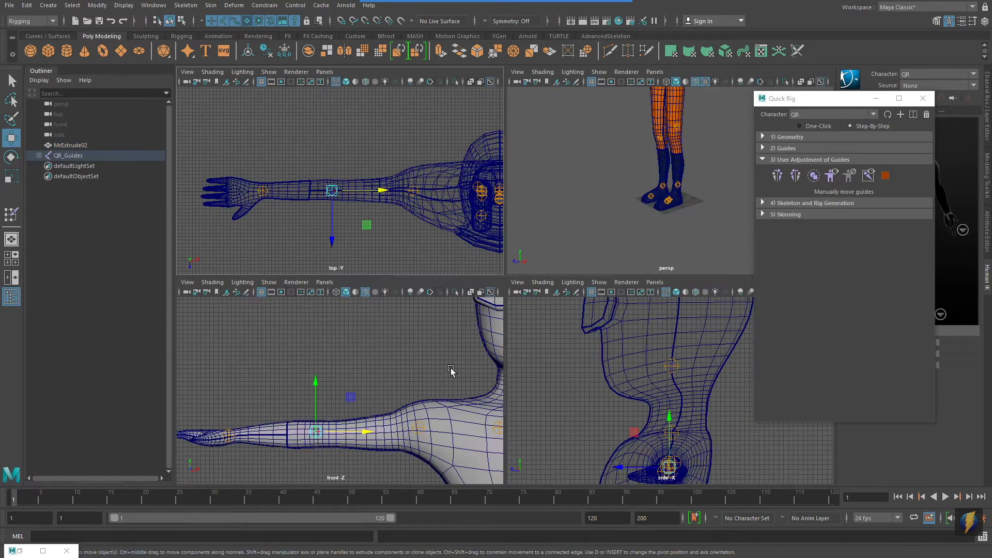
pyautogui.press('space')
pyautogui.keyDown('alt'); pyautogui.moveTo(460, 371); pyautogui.dragTo(488, 334, button='middle'); pyautogui.keyUp('alt')
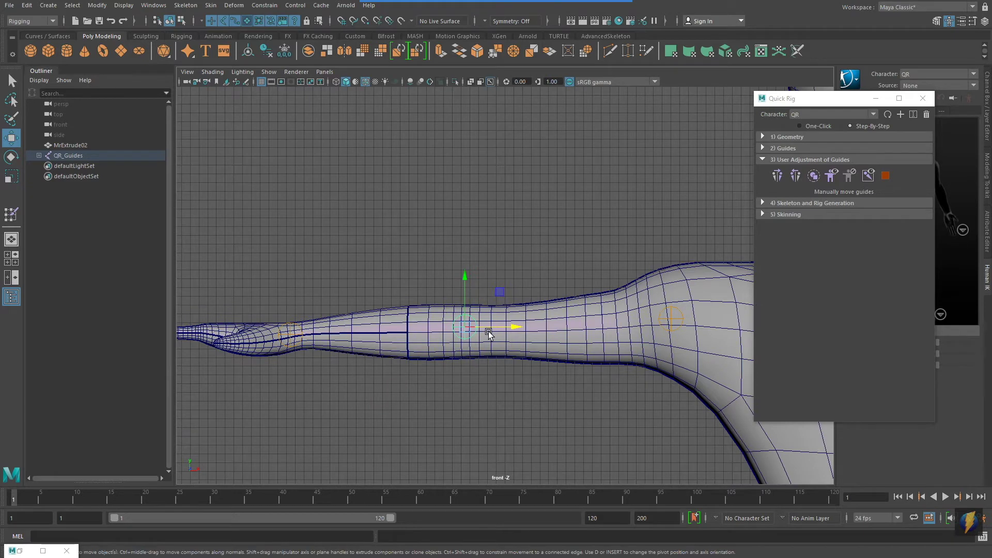
# Step: Move the right wrist guide slightly inward along the forearm in the front view, checking its placement in the top view
pyautogui.click(299, 335)
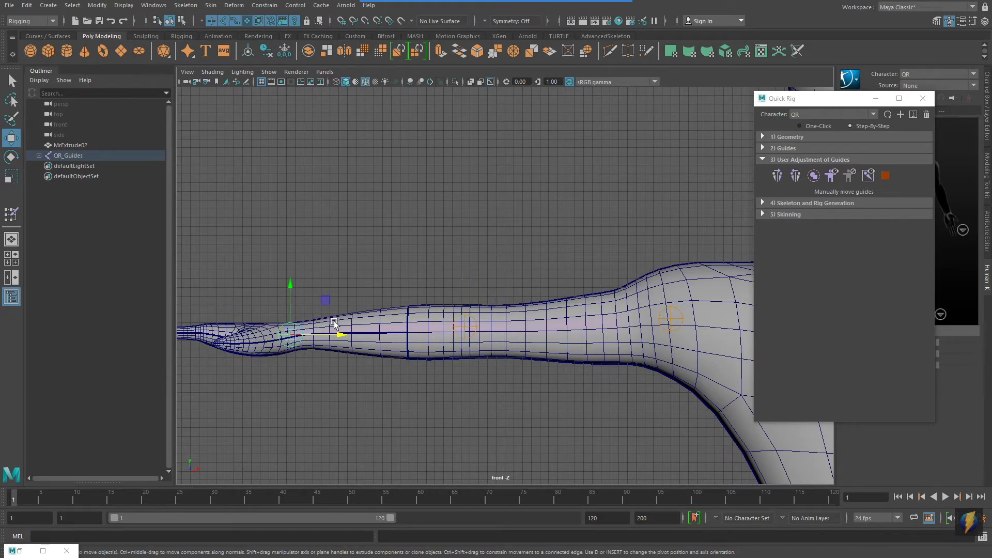
pyautogui.moveTo(326, 336); pyautogui.dragTo(341, 336)
pyautogui.press('space')
pyautogui.press('space')
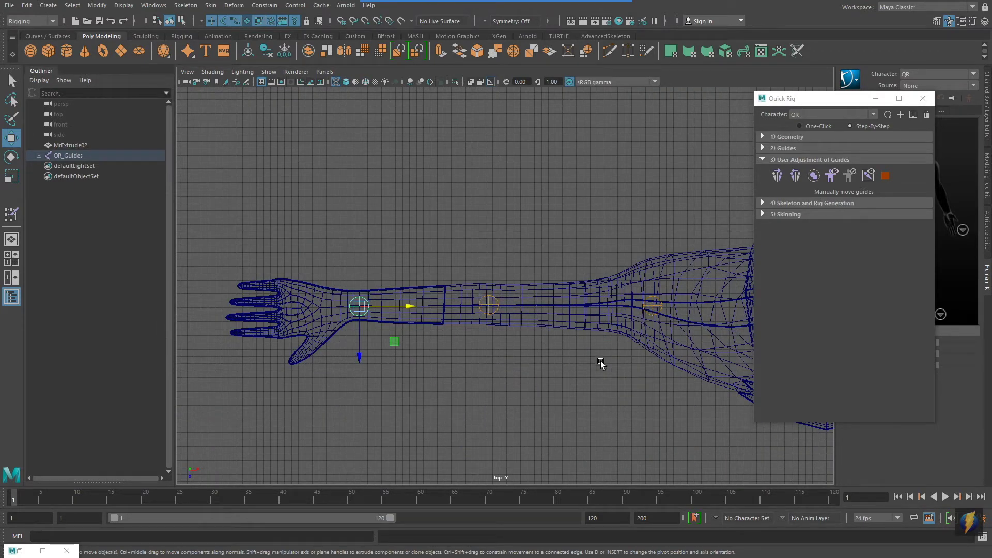
pyautogui.press('space')
pyautogui.press('space')
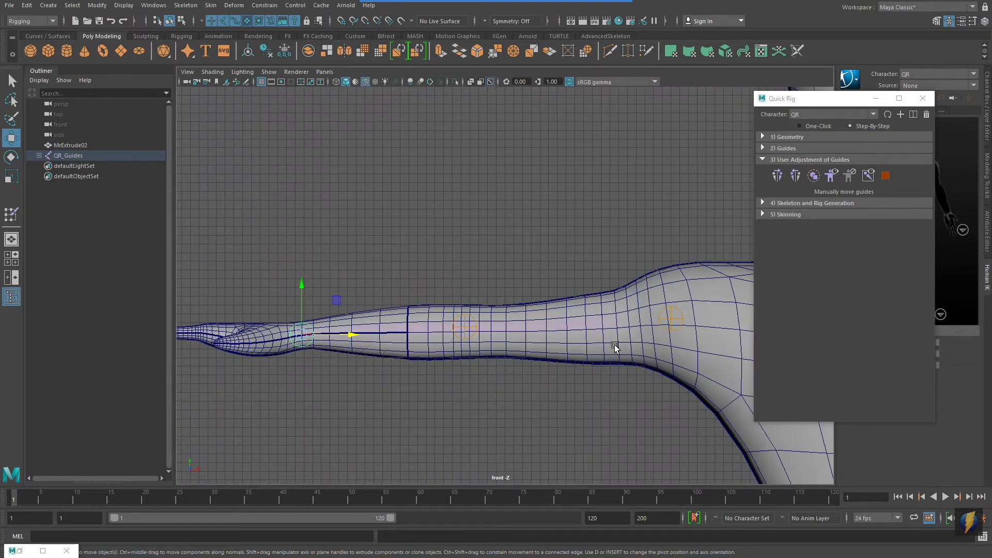
# Step: Frame the whole character in the front view and turn on textured display
pyautogui.scroll(-6, 615, 348)
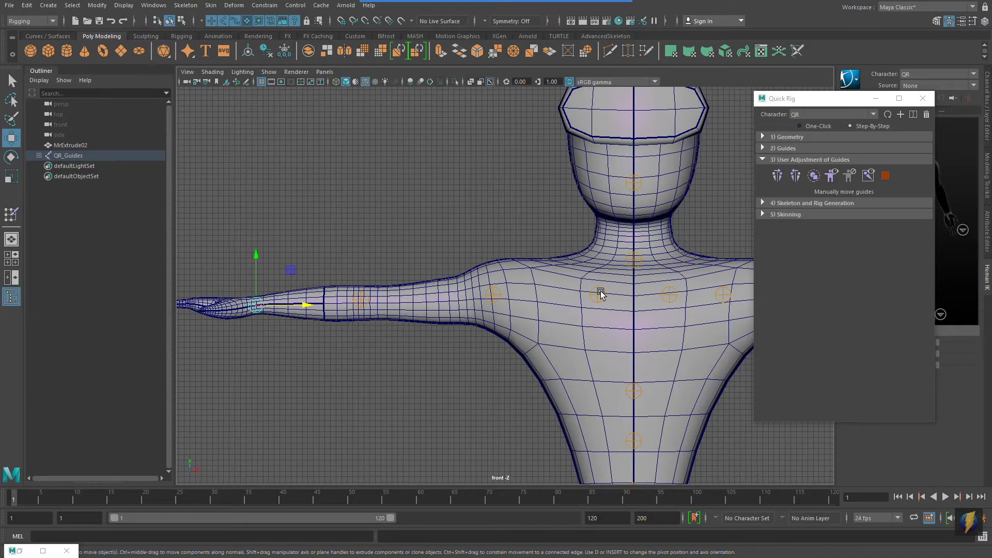
pyautogui.keyDown('alt'); pyautogui.moveTo(623, 291); pyautogui.dragTo(578, 258, button='middle'); pyautogui.keyUp('alt')
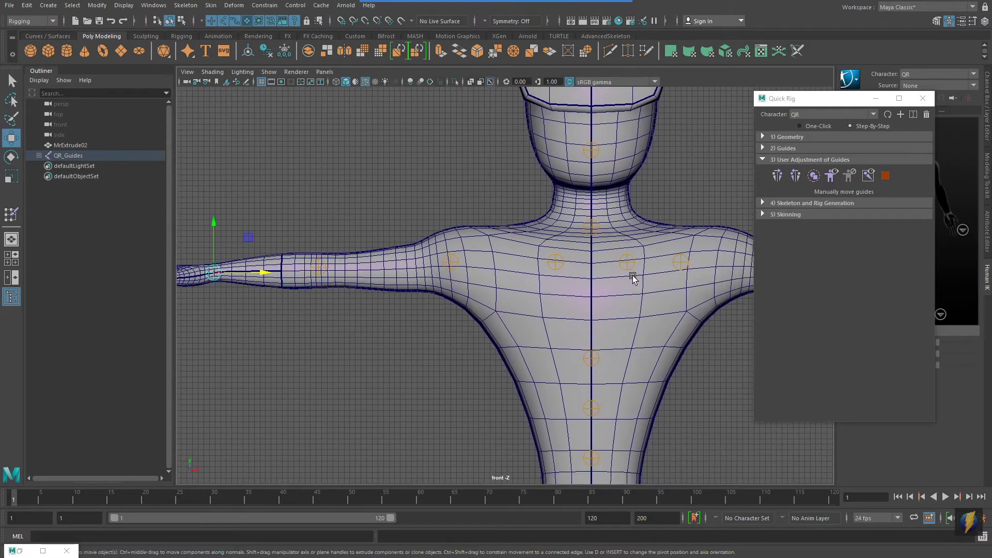
pyautogui.keyDown('alt'); pyautogui.moveTo(632, 274); pyautogui.dragTo(128, 272, button='right'); pyautogui.keyUp('alt')
pyautogui.keyDown('alt'); pyautogui.moveTo(513, 317); pyautogui.dragTo(420, 213, button='middle'); pyautogui.keyUp('alt')
pyautogui.scroll(-3, 420, 216)
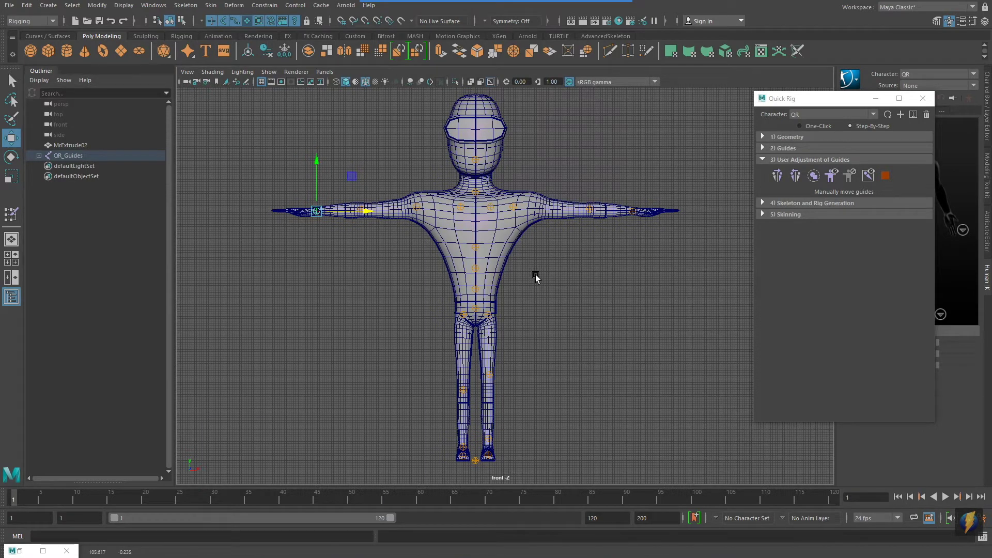
pyautogui.press('6')
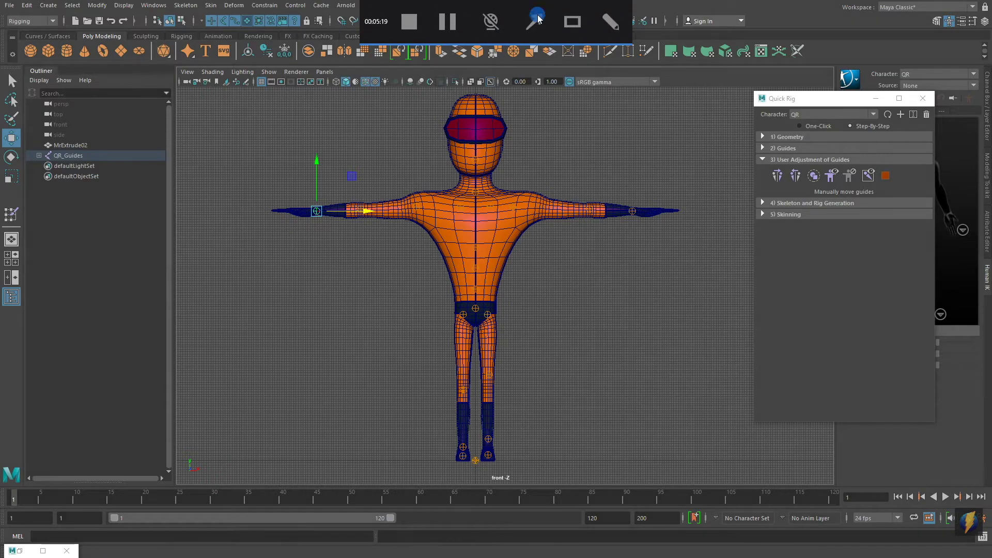
# Step: Select all guides and mirror the adjusted right-side guides onto the character's left side
pyautogui.click(811, 177)
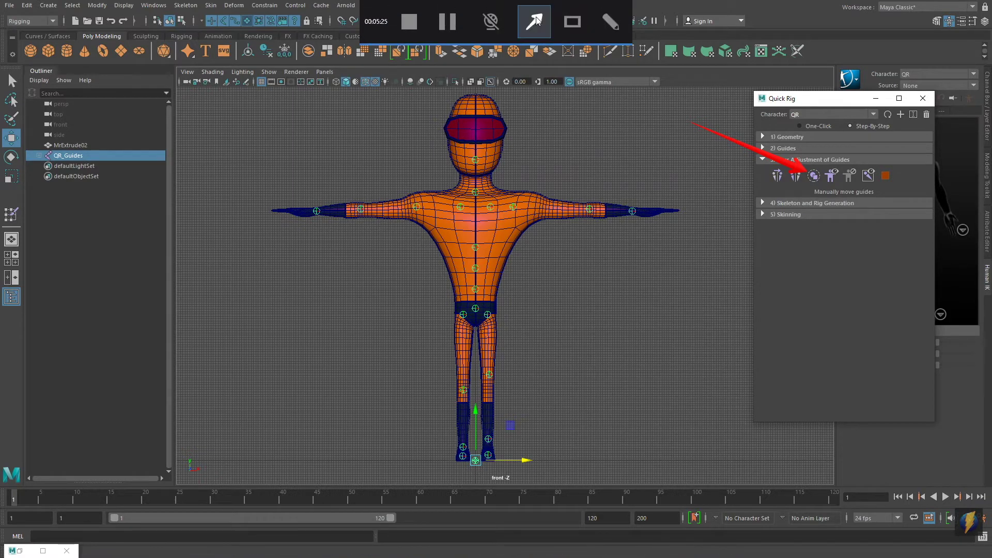
pyautogui.click(777, 177)
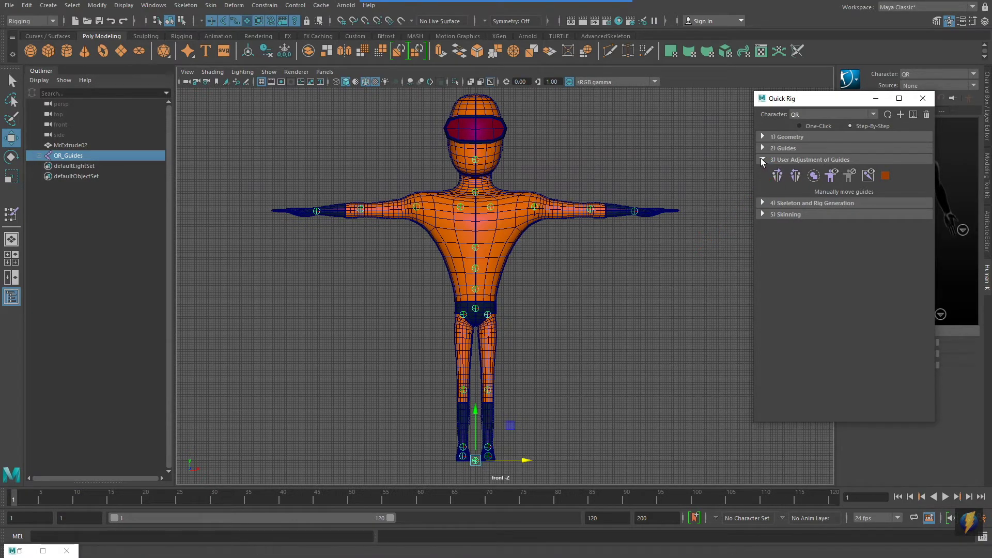
# Step: Generate the skeleton and control rig for the character from the adjusted guides
pyautogui.click(761, 160)
pyautogui.click(763, 171)
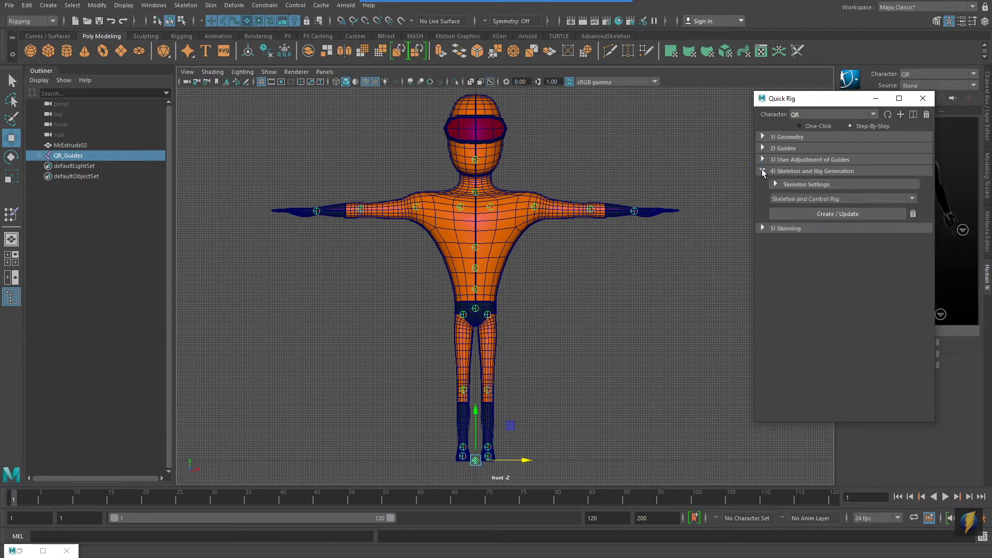
pyautogui.click(843, 213)
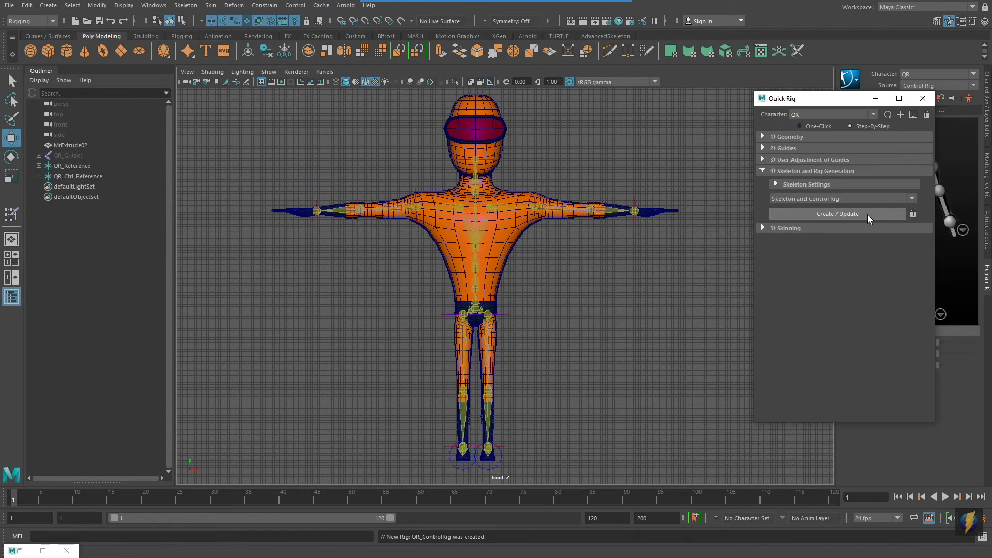
# Step: Skin the character mesh to the skeleton with the GVB (default settings) binding method and close Quick Rig
pyautogui.click(763, 171)
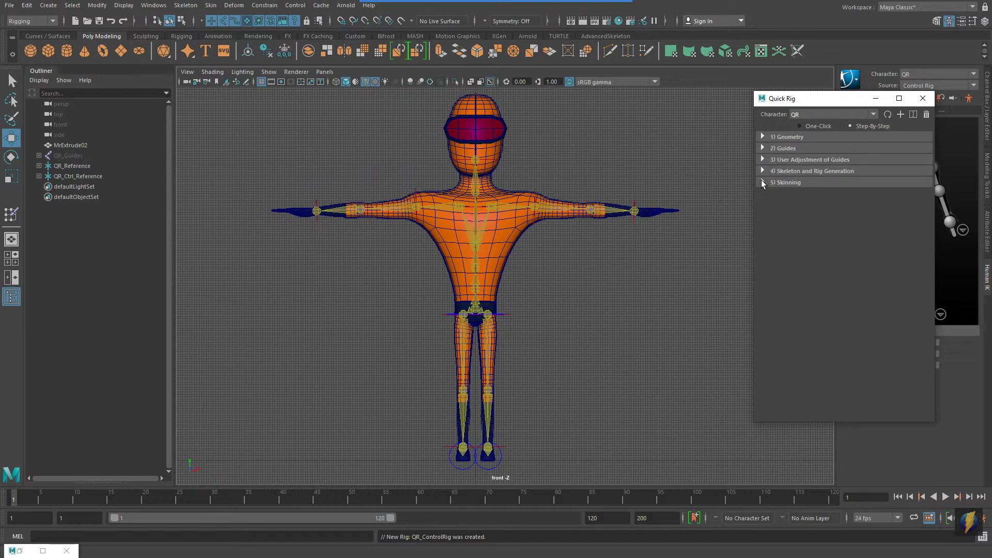
pyautogui.click(762, 182)
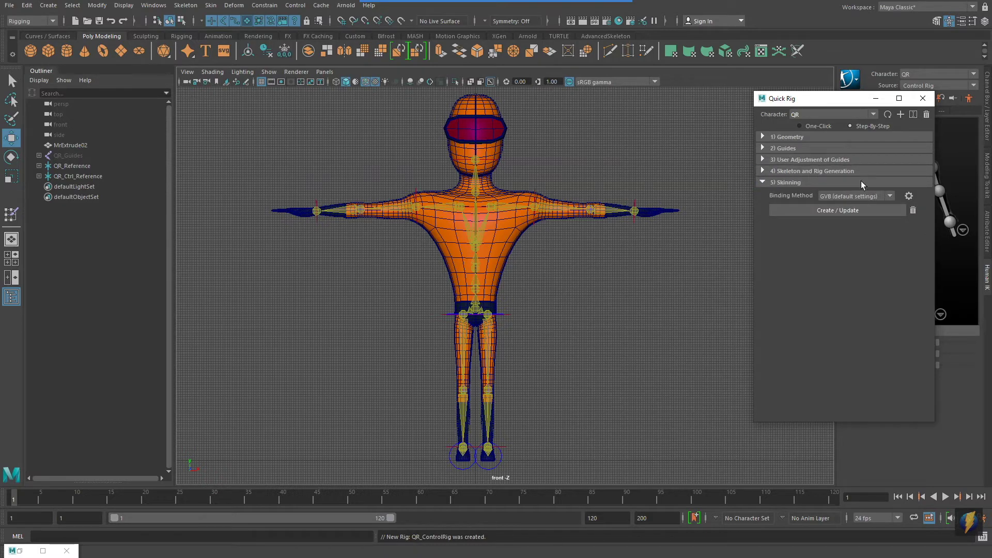
pyautogui.click(829, 209)
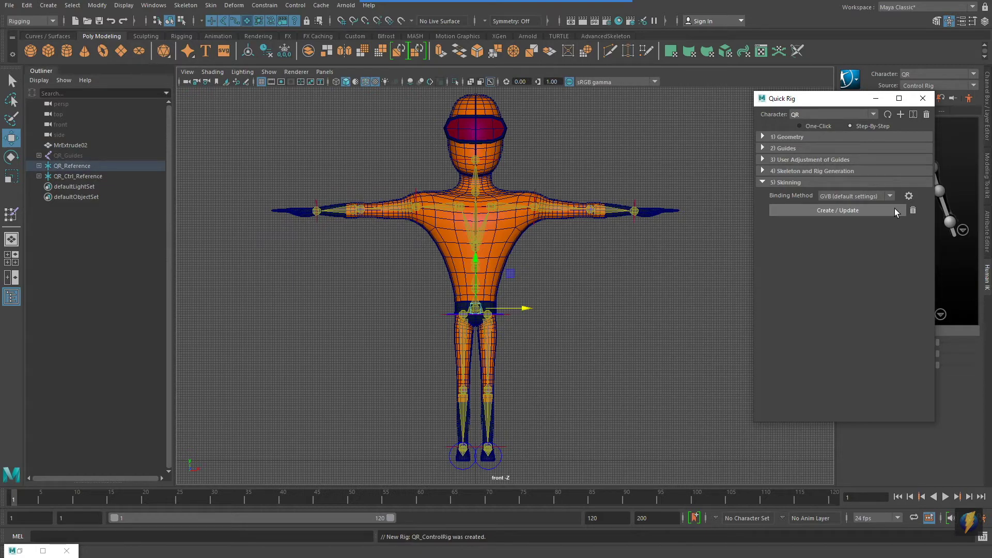
pyautogui.click(923, 98)
# Step: Examine the rigged character in the perspective view, bringing its torso, arms and legs into sight
pyautogui.press('space')
pyautogui.press('space')
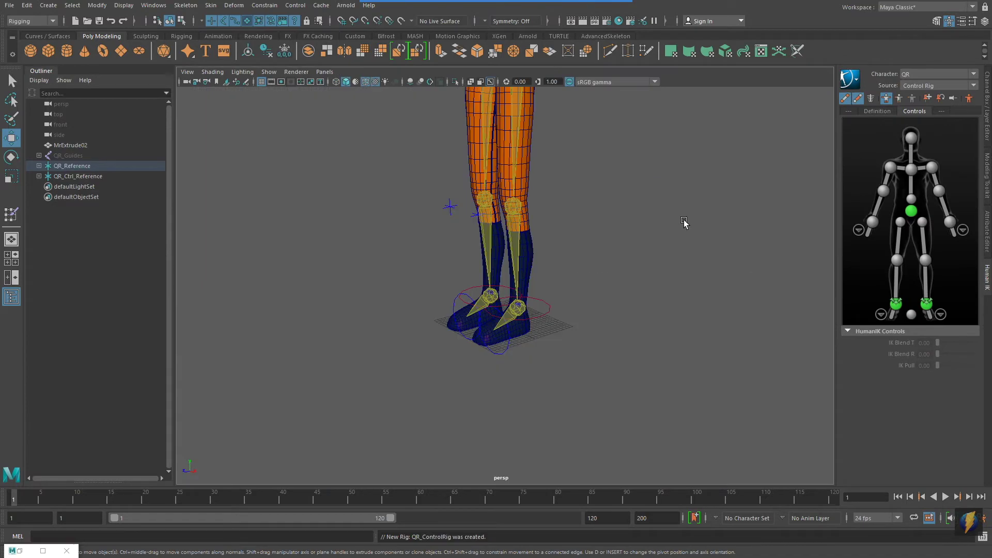
pyautogui.keyDown('alt'); pyautogui.moveTo(672, 147); pyautogui.dragTo(678, 319, button='middle'); pyautogui.keyUp('alt')
pyautogui.keyDown('alt'); pyautogui.moveTo(677, 319); pyautogui.dragTo(476, 310, button='right'); pyautogui.keyUp('alt')
pyautogui.keyDown('alt'); pyautogui.moveTo(475, 310); pyautogui.dragTo(536, 307); pyautogui.keyUp('alt')
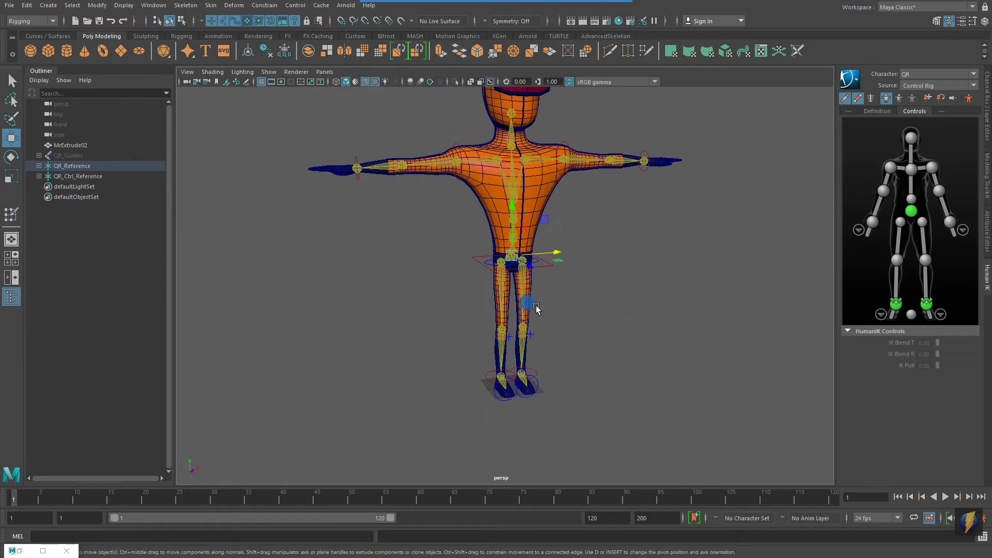
pyautogui.scroll(3, 529, 300)
pyautogui.scroll(-3, 529, 302)
pyautogui.scroll(3, 547, 301)
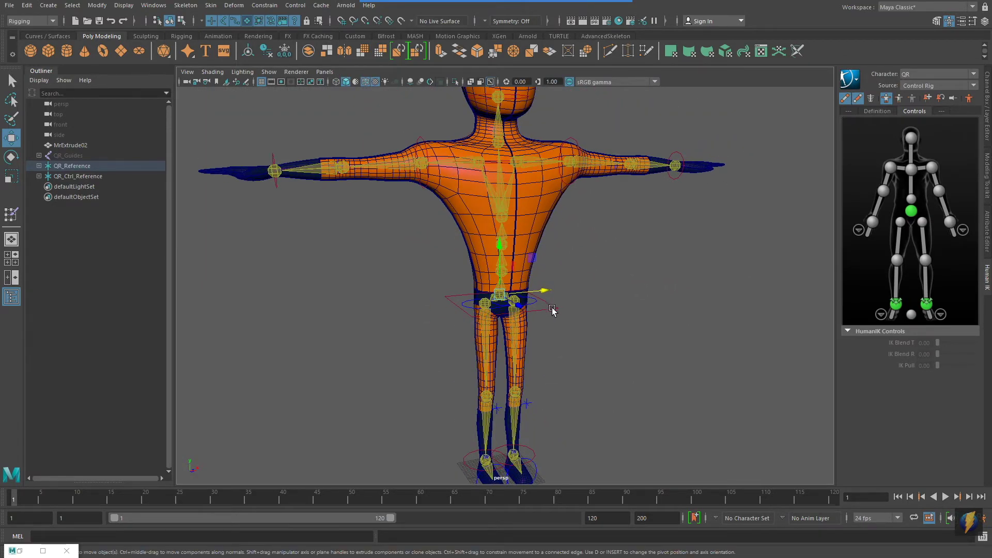
# Step: Test the hips control by moving it around to check how the body and legs follow, and undo the moves
pyautogui.click(553, 309)
pyautogui.keyDown('alt'); pyautogui.moveTo(589, 326); pyautogui.dragTo(563, 295); pyautogui.keyUp('alt')
pyautogui.scroll(-3, 569, 307)
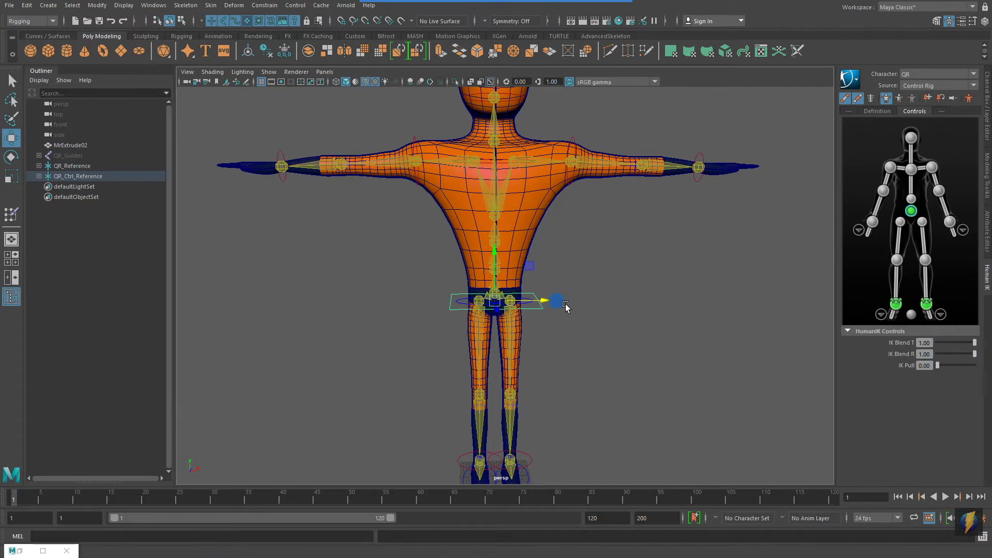
pyautogui.scroll(1, 503, 336)
pyautogui.moveTo(503, 337); pyautogui.dragTo(607, 281)
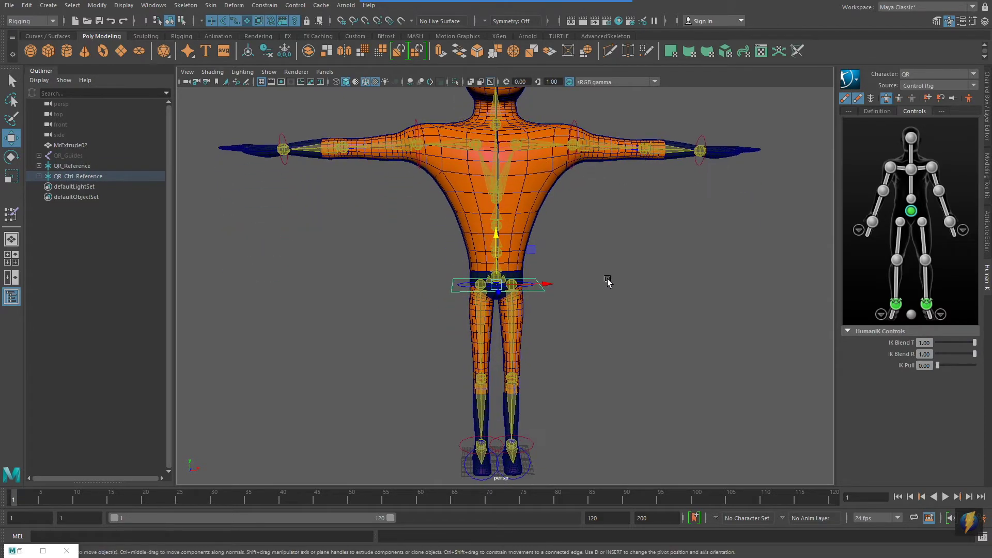
pyautogui.keyDown('alt'); pyautogui.moveTo(607, 281); pyautogui.dragTo(553, 283, button='right'); pyautogui.keyUp('alt')
pyautogui.moveTo(546, 284)
pyautogui.mouseDown()
pyautogui.moveTo(465, 286)
pyautogui.moveTo(608, 305)
pyautogui.moveTo(499, 302)
pyautogui.moveTo(556, 270)
pyautogui.mouseUp()
pyautogui.moveTo(531, 252); pyautogui.dragTo(473, 345, button='middle')
pyautogui.moveTo(473, 345); pyautogui.dragTo(547, 284)
pyautogui.hotkey('ctrl', 'z')
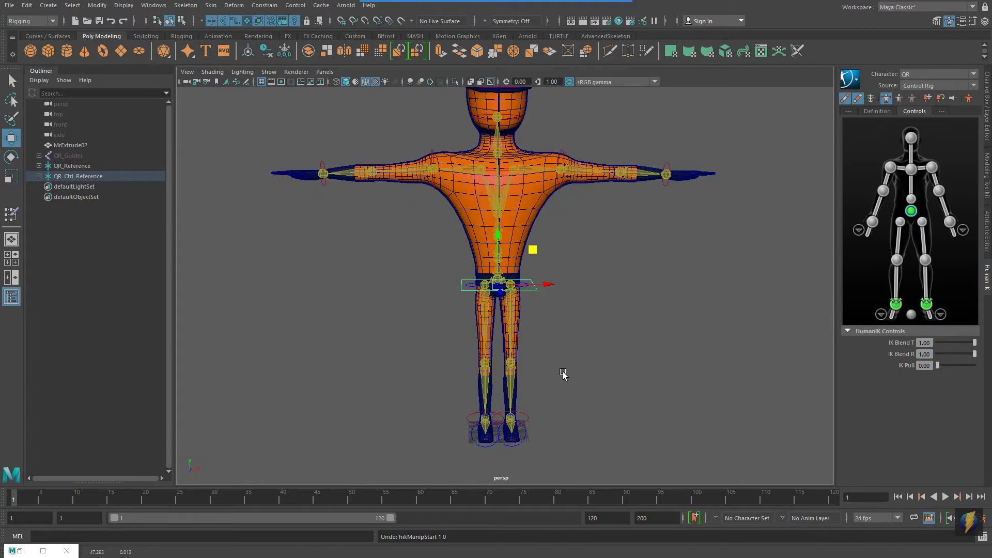
# Step: Test the hips control with a rotation seen from the character's side and undo it
pyautogui.keyDown('alt'); pyautogui.moveTo(565, 376); pyautogui.dragTo(605, 372); pyautogui.keyUp('alt')
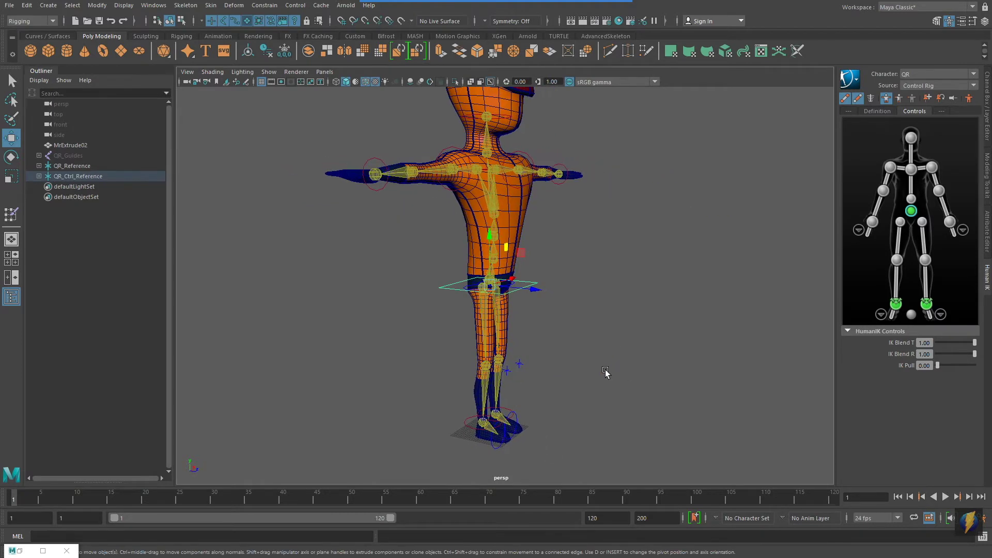
pyautogui.press('e')
pyautogui.moveTo(519, 255); pyautogui.dragTo(484, 254)
pyautogui.hotkey('ctrl', 'z')
# Step: Test the right foot control by raising it about 42 units and rotating it about 90 degrees, and undo both changes
pyautogui.keyDown('alt'); pyautogui.moveTo(583, 359); pyautogui.dragTo(565, 315, button='middle'); pyautogui.keyUp('alt')
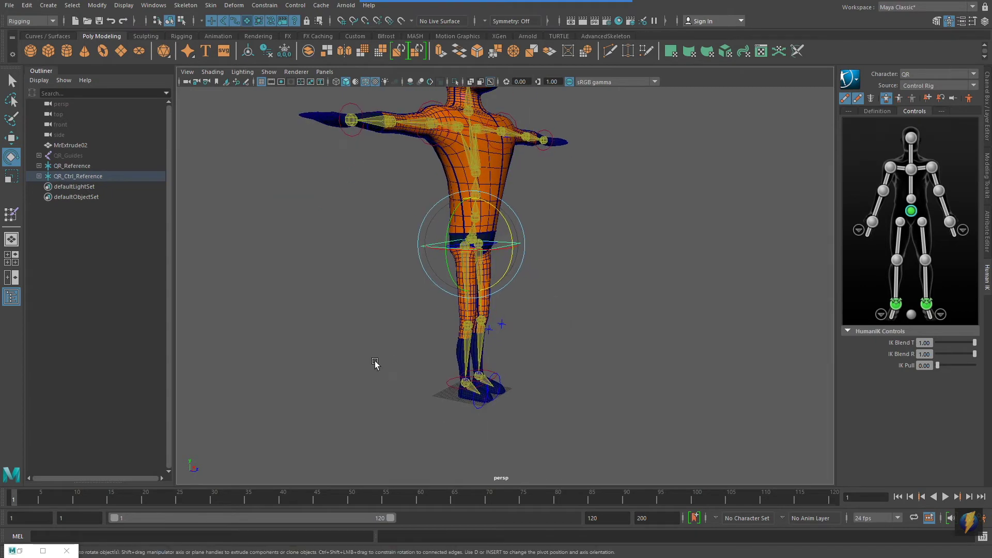
pyautogui.keyDown('alt'); pyautogui.moveTo(374, 363); pyautogui.dragTo(440, 416, button='right'); pyautogui.keyUp('alt')
pyautogui.click(421, 430)
pyautogui.keyDown('alt'); pyautogui.moveTo(421, 431); pyautogui.dragTo(488, 319); pyautogui.keyUp('alt')
pyautogui.press('w')
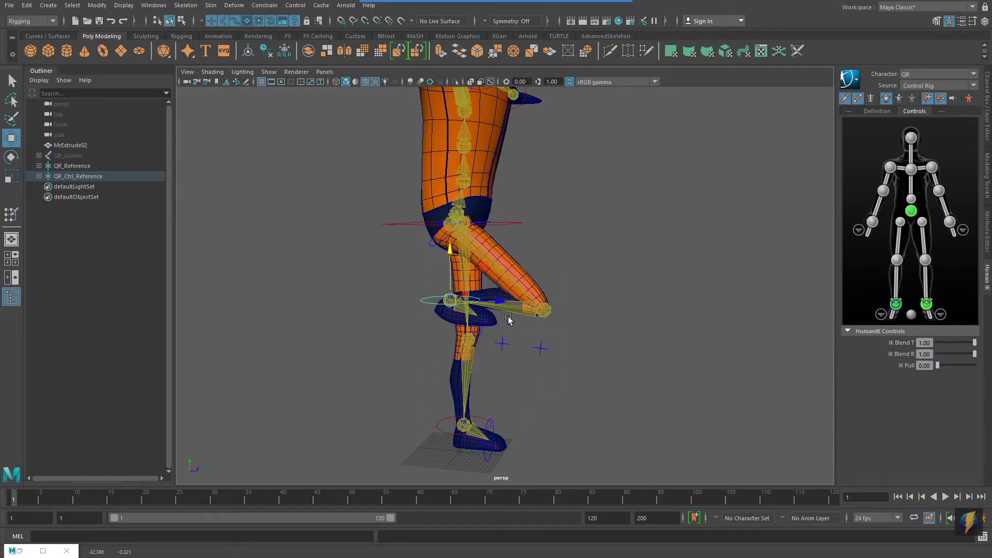
pyautogui.press('e')
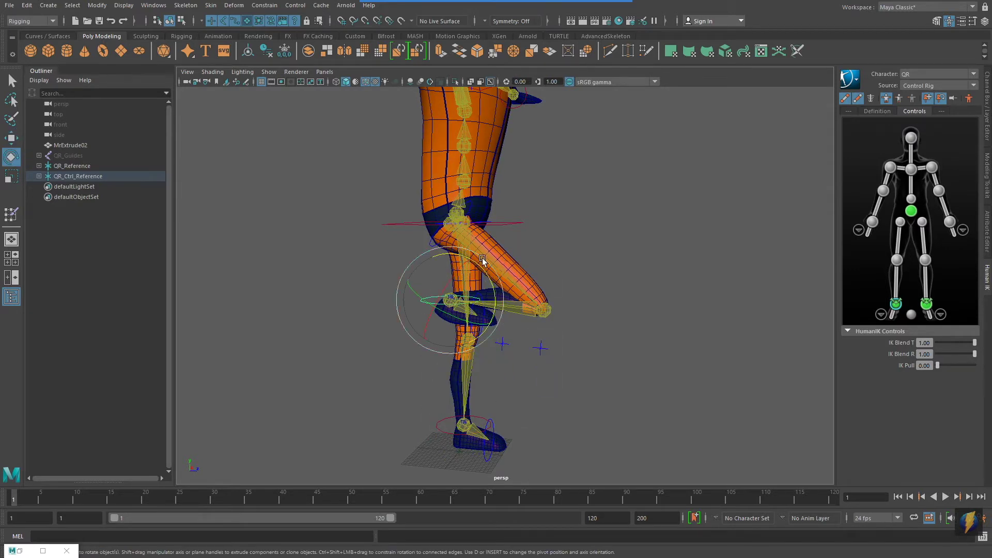
pyautogui.moveTo(497, 327); pyautogui.dragTo(501, 348)
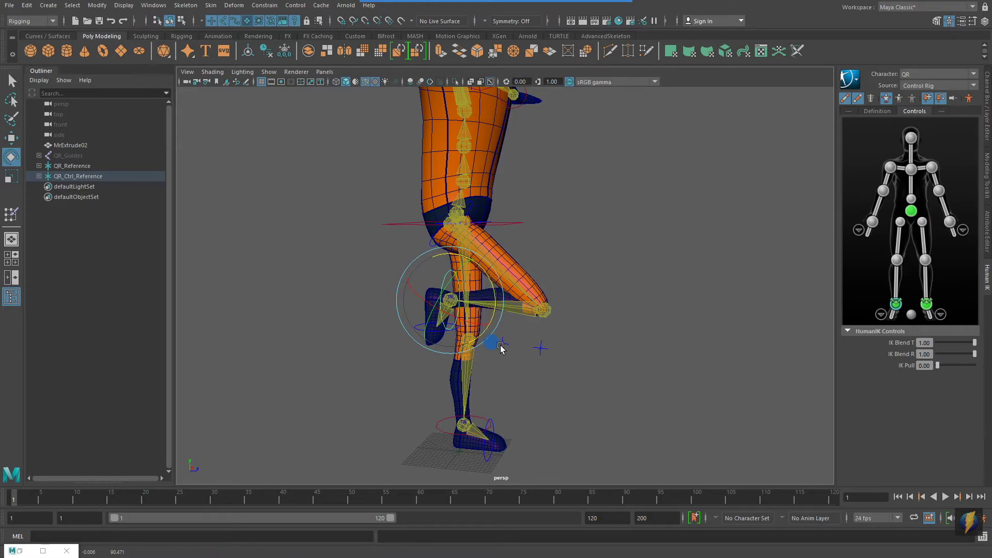
pyautogui.hotkey('ctrl', 'z')
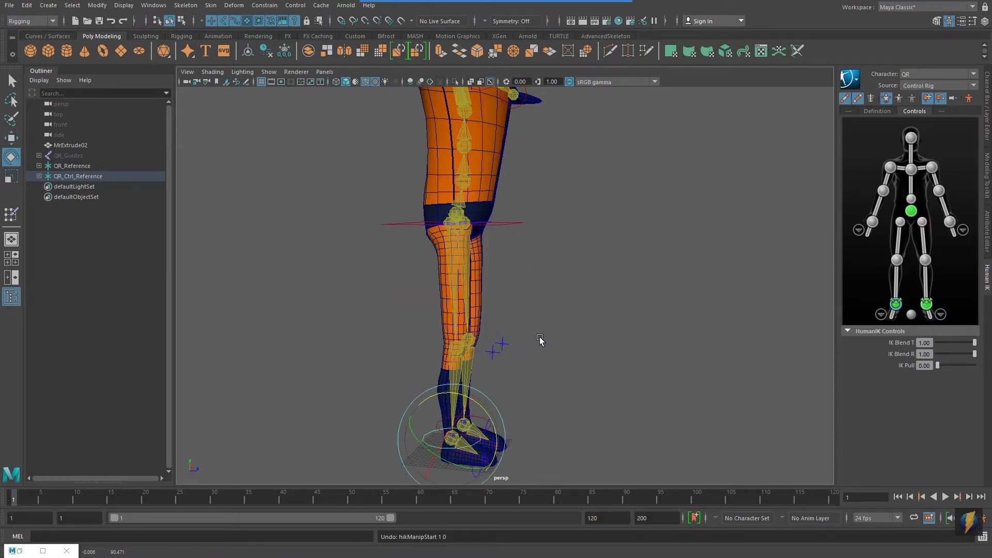
# Step: Test the right leg by moving its foot control forward and upward, and undo the move
pyautogui.press('w')
pyautogui.moveTo(492, 408); pyautogui.dragTo(559, 345)
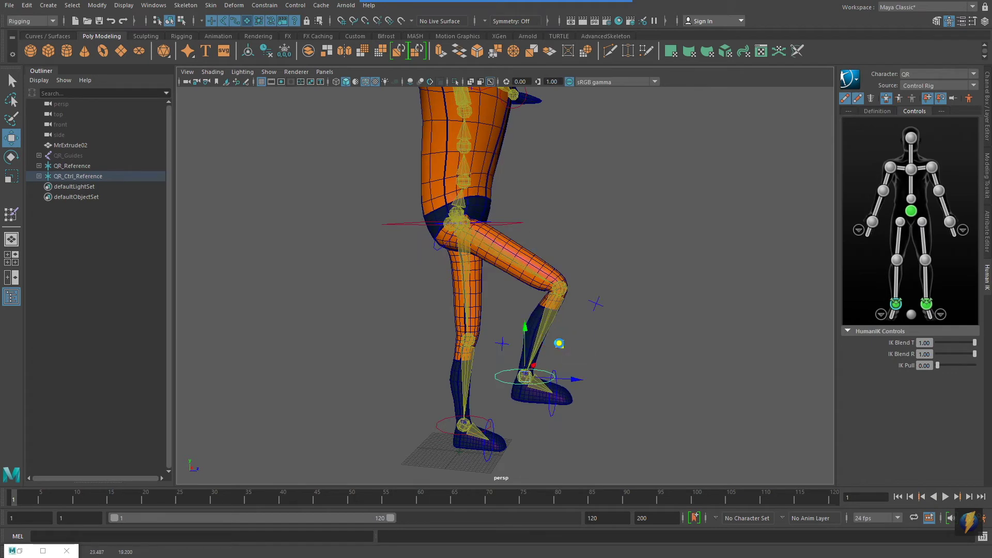
pyautogui.hotkey('ctrl', 'z')
# Step: Test the lowest spine joint by bending the torso sideways about 49 degrees, and undo the rotation
pyautogui.keyDown('alt'); pyautogui.moveTo(584, 247); pyautogui.dragTo(600, 287, button='middle'); pyautogui.keyUp('alt')
pyautogui.keyDown('alt'); pyautogui.moveTo(600, 288); pyautogui.dragTo(548, 289); pyautogui.keyUp('alt')
pyautogui.keyDown('alt'); pyautogui.moveTo(548, 289); pyautogui.dragTo(615, 365, button='middle'); pyautogui.keyUp('alt')
pyautogui.keyDown('alt'); pyautogui.moveTo(615, 365); pyautogui.dragTo(537, 359); pyautogui.keyUp('alt')
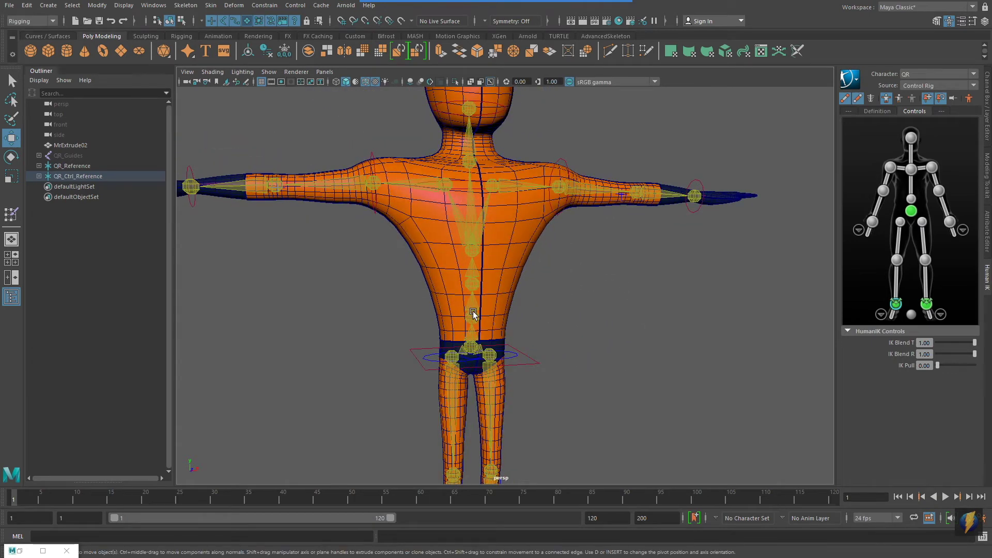
pyautogui.click(473, 312)
pyautogui.keyDown('alt'); pyautogui.moveTo(533, 312); pyautogui.dragTo(538, 310); pyautogui.keyUp('alt')
pyautogui.press('e')
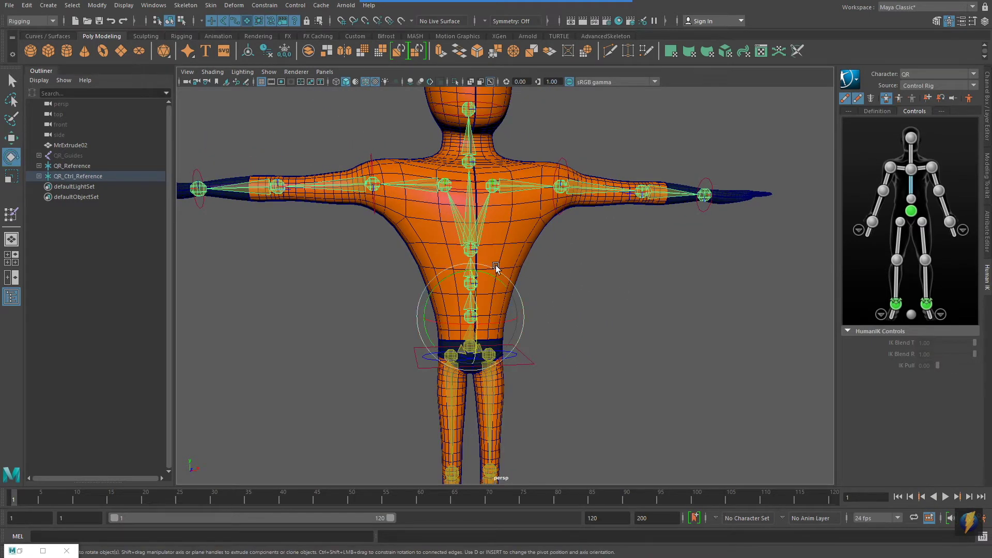
pyautogui.moveTo(491, 274); pyautogui.dragTo(521, 295)
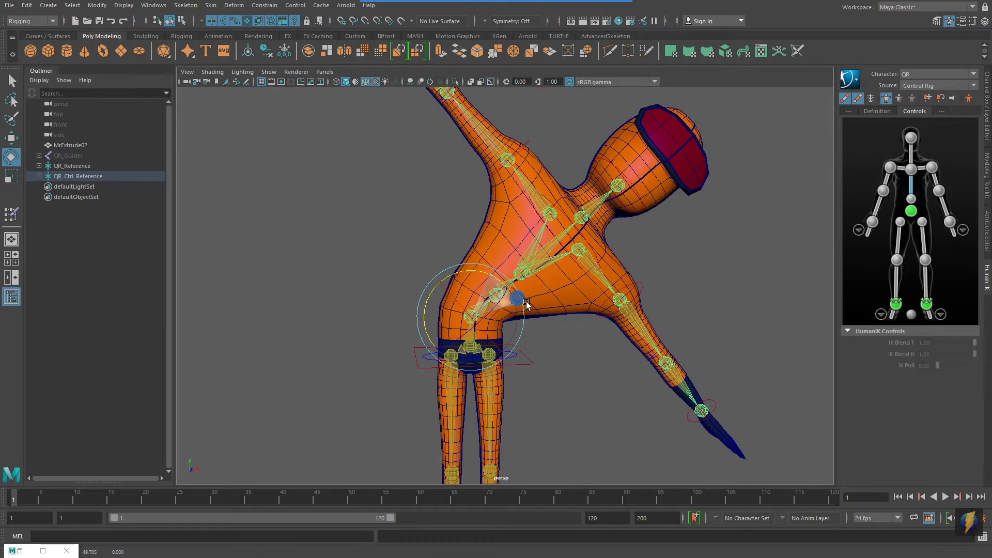
pyautogui.hotkey('ctrl', 'z')
# Step: Test the middle spine joint by bending the upper body sideways, and undo the rotation
pyautogui.click(482, 282)
pyautogui.click(481, 250)
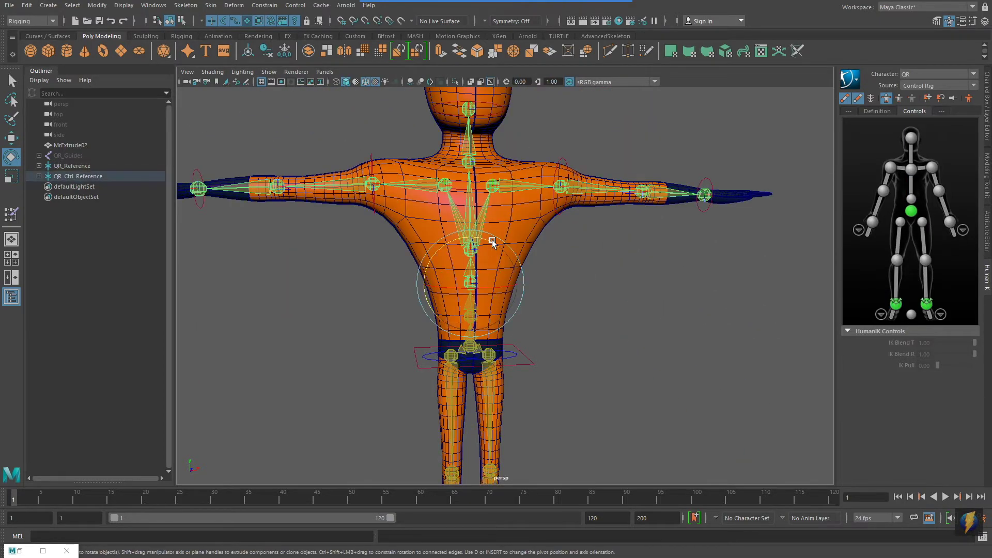
pyautogui.moveTo(493, 242); pyautogui.dragTo(523, 271)
pyautogui.hotkey('ctrl', 'z')
# Step: Test the upper spine joint with a sideways rotation and undo it
pyautogui.click(490, 243)
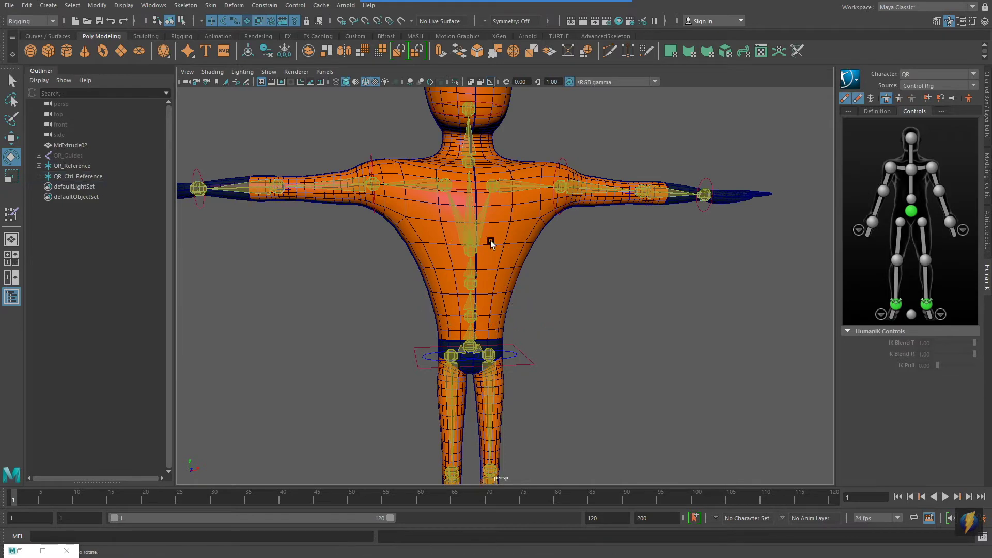
pyautogui.click(498, 213)
pyautogui.moveTo(452, 214); pyautogui.dragTo(473, 251)
pyautogui.hotkey('ctrl', 'z')
# Step: Test the chest control by rotating it, and undo the rotation
pyautogui.click(507, 213)
pyautogui.keyDown('alt'); pyautogui.moveTo(508, 213); pyautogui.dragTo(527, 241); pyautogui.keyUp('alt')
pyautogui.click(508, 208)
pyautogui.hotkey('ctrl', 'z')
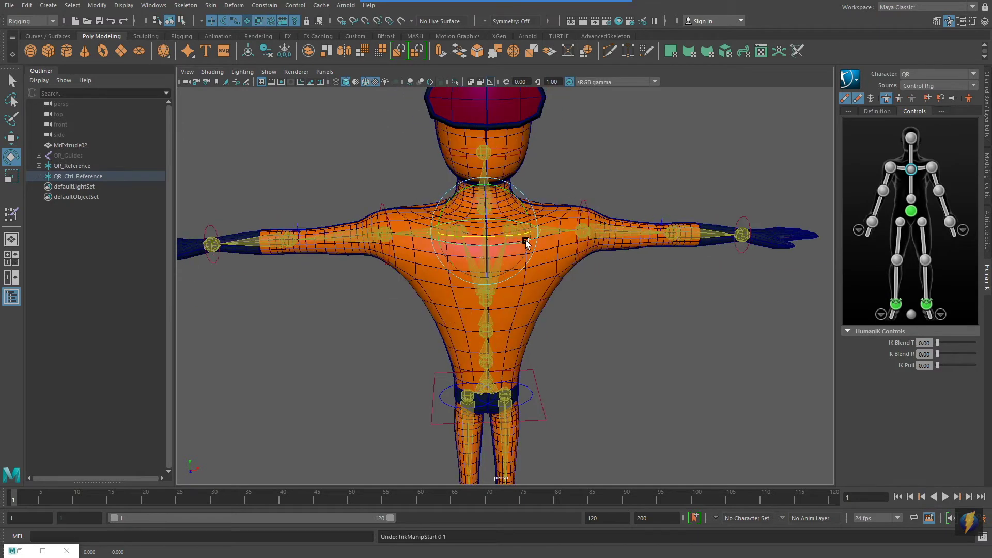
# Step: Test the character's right collarbone joint by rotating it, and undo the rotation
pyautogui.keyDown('alt'); pyautogui.moveTo(532, 242); pyautogui.dragTo(572, 272, button='middle'); pyautogui.keyUp('alt')
pyautogui.keyDown('alt'); pyautogui.moveTo(572, 274); pyautogui.dragTo(515, 292, button='right'); pyautogui.keyUp('alt')
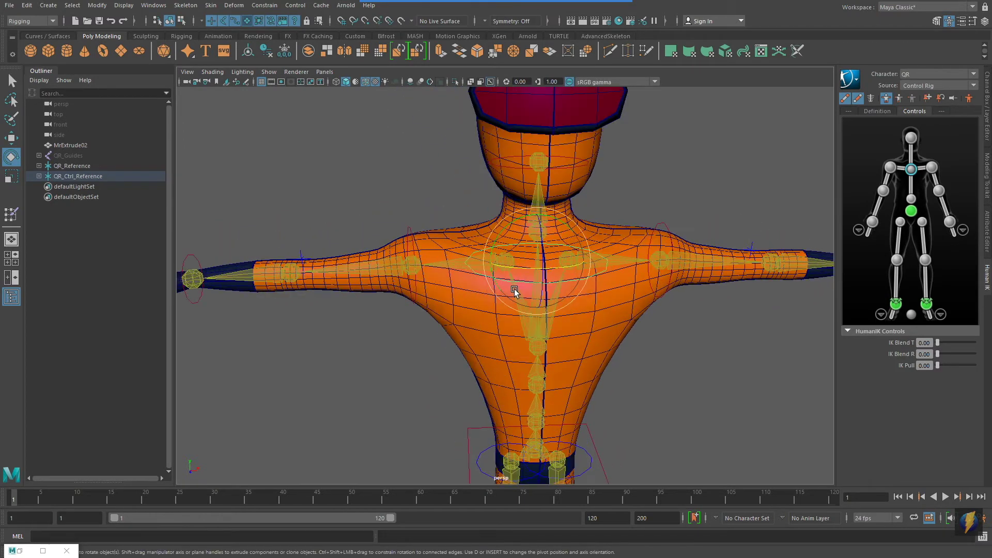
pyautogui.click(455, 262)
pyautogui.keyDown('alt'); pyautogui.moveTo(488, 289); pyautogui.dragTo(550, 323); pyautogui.keyUp('alt')
pyautogui.hotkey('ctrl', 'z')
# Step: Test the character's left collarbone joint by rotating the shoulder about 41 degrees, and undo the rotation
pyautogui.keyDown('alt'); pyautogui.moveTo(622, 320); pyautogui.dragTo(545, 303, button='middle'); pyautogui.keyUp('alt')
pyautogui.click(517, 314)
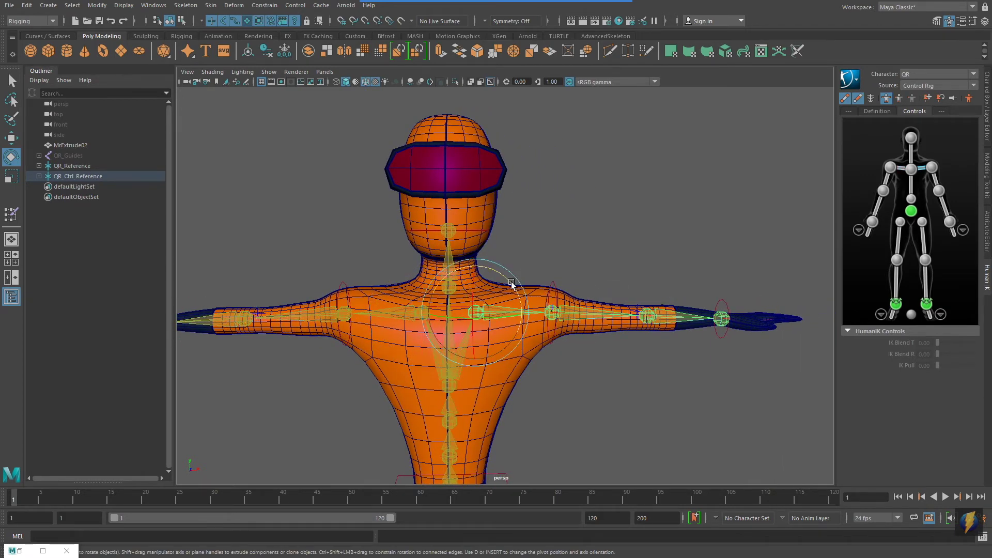
pyautogui.moveTo(512, 283); pyautogui.dragTo(481, 268)
pyautogui.hotkey('ctrl', 'z')
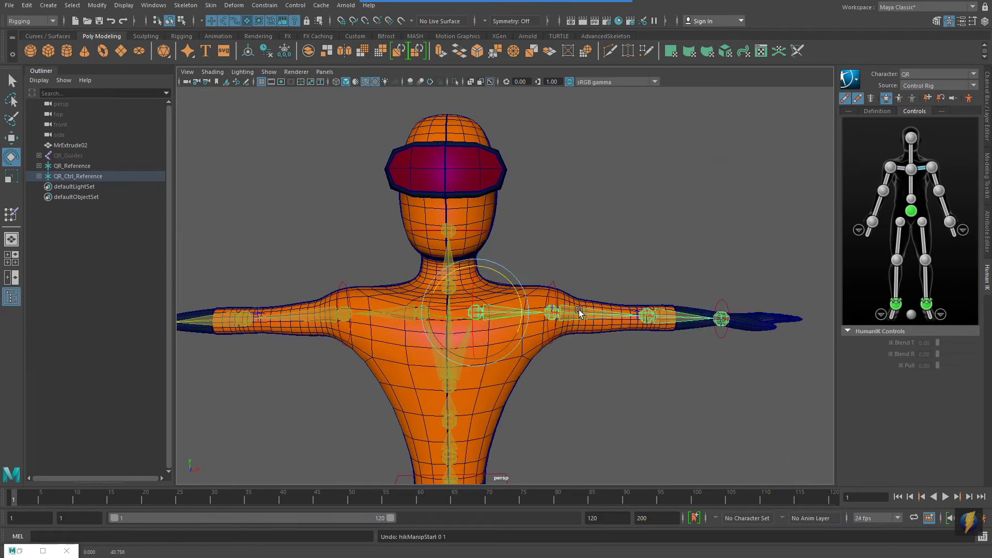
# Step: Test the left shoulder control by rotating the arm about 102 degrees across the chest, and undo the rotation
pyautogui.keyDown('alt'); pyautogui.moveTo(584, 312); pyautogui.dragTo(459, 274); pyautogui.keyUp('alt')
pyautogui.click(495, 234)
pyautogui.hotkey('ctrl', 'z')
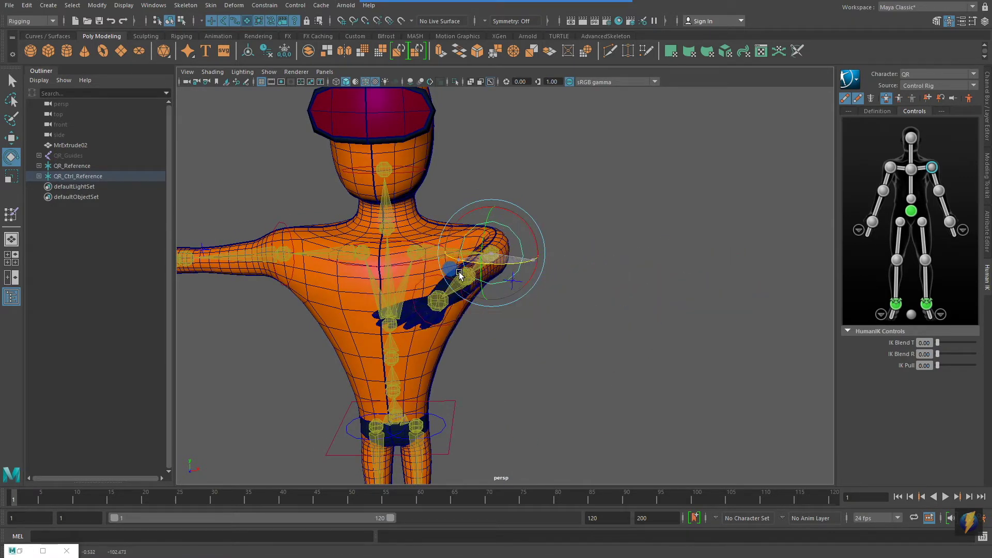
pyautogui.hotkey('ctrl', 'z')
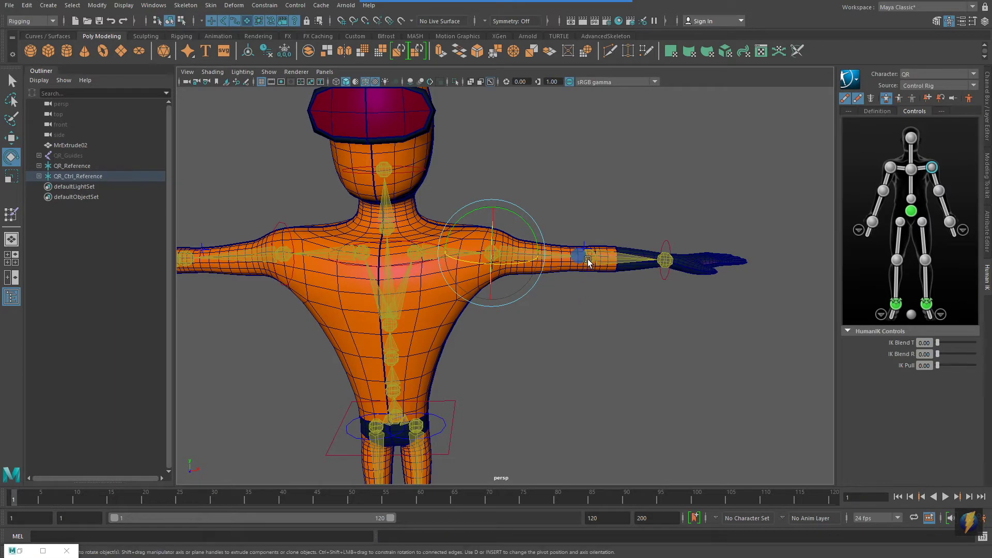
# Step: Test the left elbow by rotating the forearm joint, and undo the rotation
pyautogui.click(588, 262)
pyautogui.keyDown('alt'); pyautogui.moveTo(636, 284); pyautogui.dragTo(471, 334); pyautogui.keyUp('alt')
pyautogui.hotkey('ctrl', 'z')
pyautogui.keyDown('alt'); pyautogui.moveTo(575, 341); pyautogui.dragTo(571, 286); pyautogui.keyUp('alt')
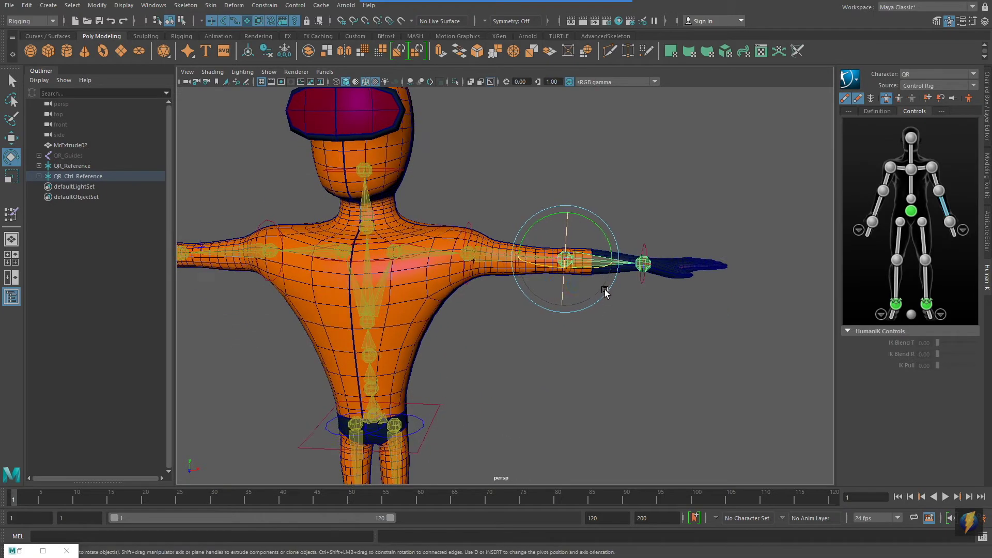
# Step: Test the left wrist control by bending the hand downward, and undo the rotation
pyautogui.keyDown('alt'); pyautogui.moveTo(605, 293); pyautogui.dragTo(526, 298, button='middle'); pyautogui.keyUp('alt')
pyautogui.keyDown('alt'); pyautogui.moveTo(414, 321); pyautogui.dragTo(669, 303, button='right'); pyautogui.keyUp('alt')
pyautogui.keyDown('alt'); pyautogui.moveTo(668, 303); pyautogui.dragTo(591, 344, button='middle'); pyautogui.keyUp('alt')
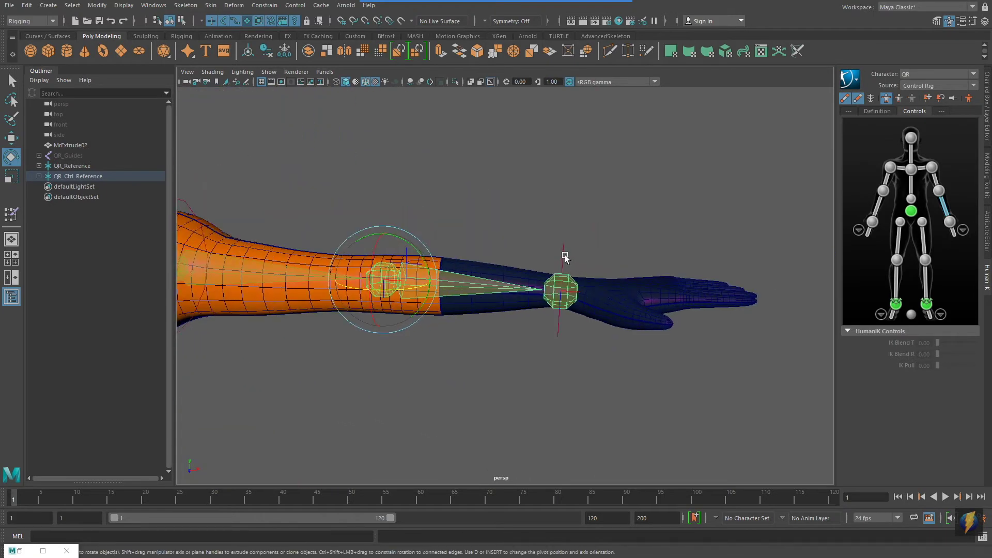
pyautogui.click(566, 261)
pyautogui.moveTo(565, 261); pyautogui.dragTo(603, 376)
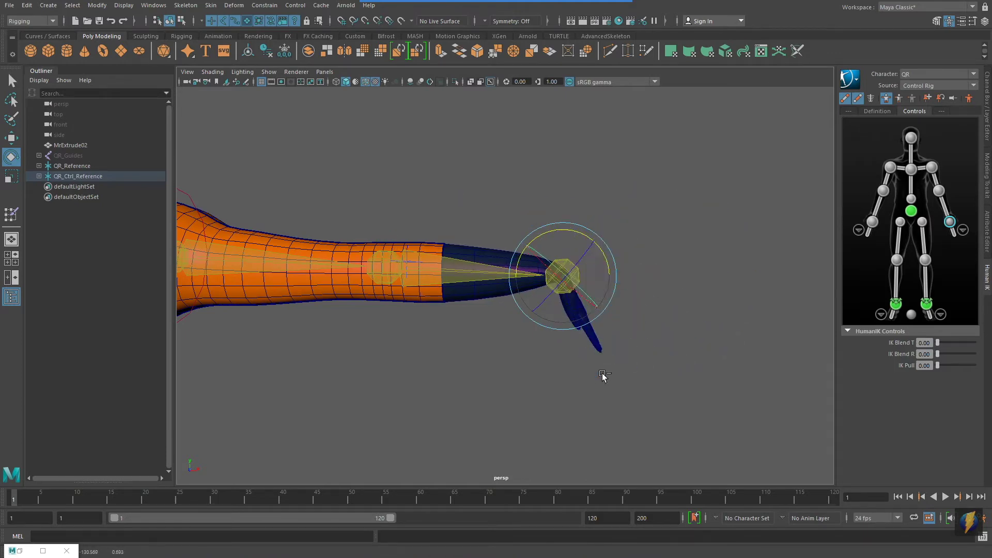
pyautogui.hotkey('ctrl', 'z')
# Step: Test the neck control by tilting the head and neck sideways about 33 degrees, and undo the rotation
pyautogui.keyDown('alt'); pyautogui.moveTo(676, 329); pyautogui.dragTo(350, 319, button='right'); pyautogui.keyUp('alt')
pyautogui.keyDown('alt'); pyautogui.moveTo(350, 319); pyautogui.dragTo(454, 341, button='middle'); pyautogui.keyUp('alt')
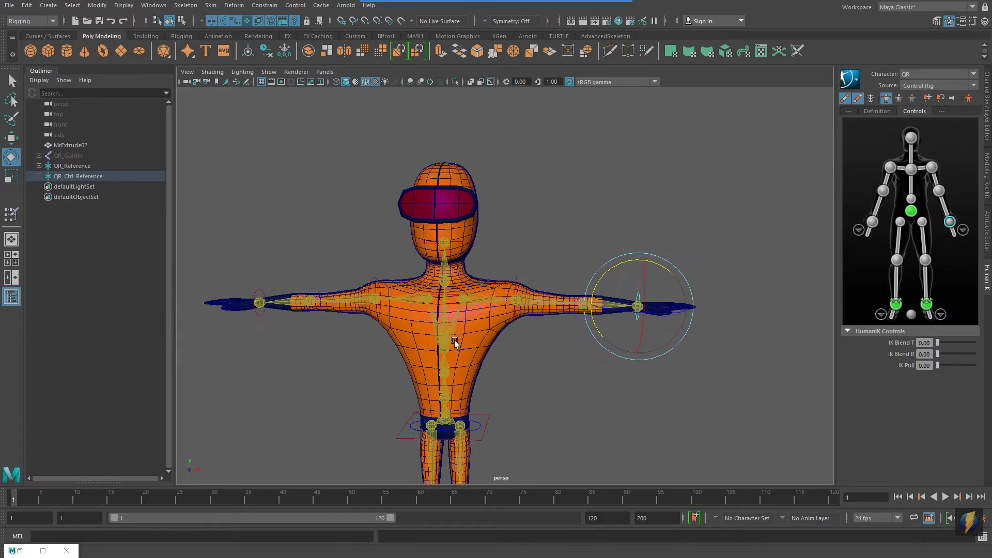
pyautogui.keyDown('alt'); pyautogui.moveTo(454, 342); pyautogui.dragTo(518, 318, button='right'); pyautogui.keyUp('alt')
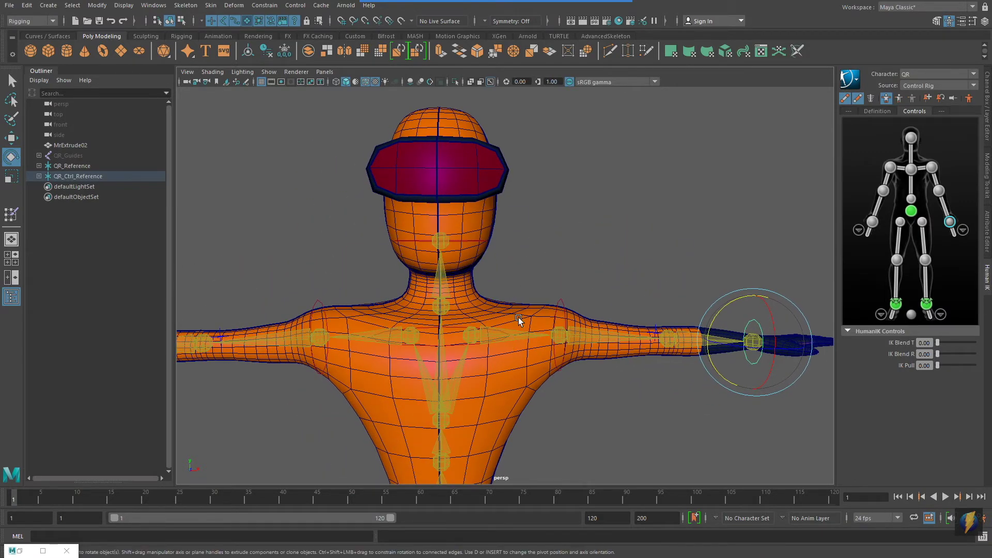
pyautogui.keyDown('alt'); pyautogui.moveTo(518, 317); pyautogui.dragTo(539, 345, button='middle'); pyautogui.keyUp('alt')
pyautogui.keyDown('alt'); pyautogui.moveTo(493, 348); pyautogui.dragTo(518, 348, button='right'); pyautogui.keyUp('alt')
pyautogui.click(459, 327)
pyautogui.keyDown('alt'); pyautogui.moveTo(519, 321); pyautogui.dragTo(546, 320, button='middle'); pyautogui.keyUp('alt')
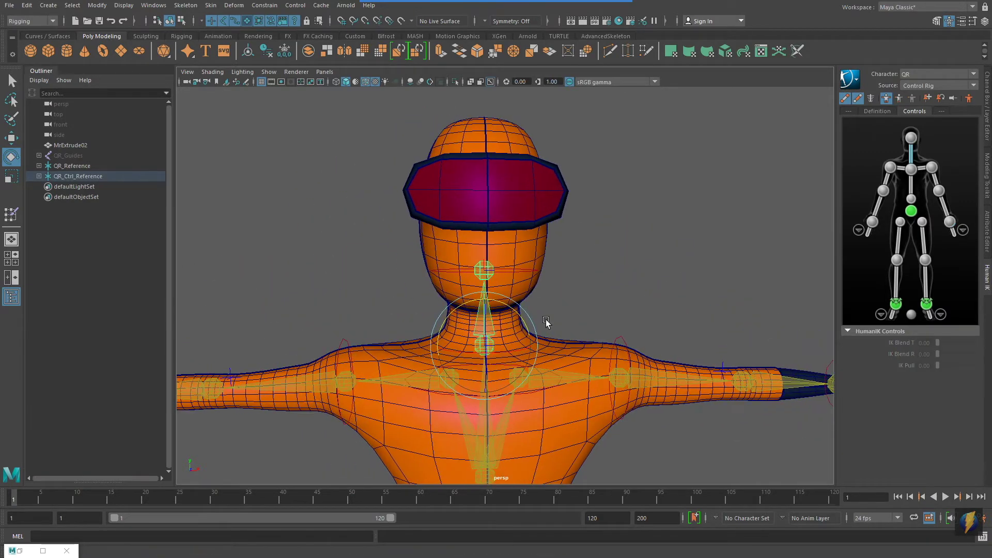
pyautogui.moveTo(517, 309); pyautogui.dragTo(539, 332)
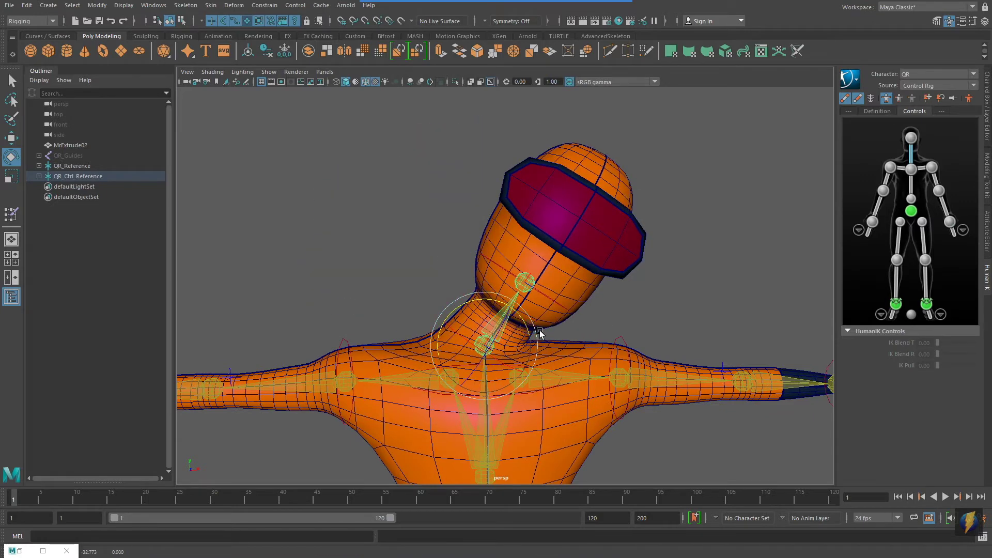
pyautogui.hotkey('ctrl', 'z')
# Step: Test the head control by rotating the head twice, undoing each rotation
pyautogui.click(516, 269)
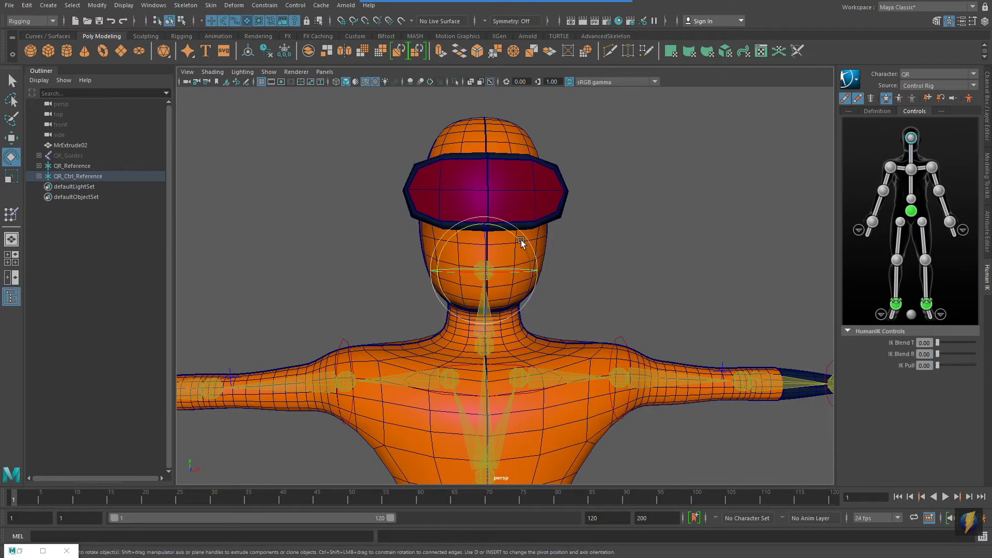
pyautogui.moveTo(516, 246); pyautogui.dragTo(604, 268)
pyautogui.hotkey('ctrl', 'z')
pyautogui.click(605, 269)
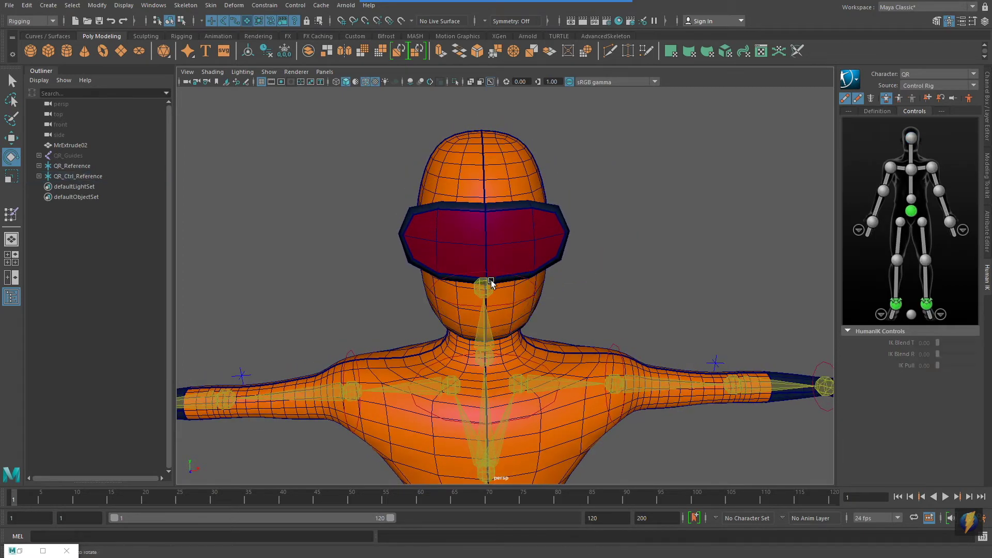
pyautogui.click(486, 283)
pyautogui.keyDown('alt'); pyautogui.moveTo(547, 297); pyautogui.dragTo(564, 317); pyautogui.keyUp('alt')
pyautogui.moveTo(536, 268); pyautogui.dragTo(536, 334)
pyautogui.hotkey('ctrl', 'z')
# Step: Select the MrExtrude02 mesh and open the Paint Skin Weights tool with its settings
pyautogui.keyDown('alt'); pyautogui.moveTo(578, 325); pyautogui.dragTo(473, 308, button='right'); pyautogui.keyUp('alt')
pyautogui.click(474, 309)
pyautogui.moveTo(550, 296)
pyautogui.keyDown('alt'); pyautogui.mouseDown()
pyautogui.moveTo(558, 327)
pyautogui.moveTo(549, 297)
pyautogui.mouseUp(); pyautogui.keyUp('alt')
pyautogui.moveTo(529, 28)
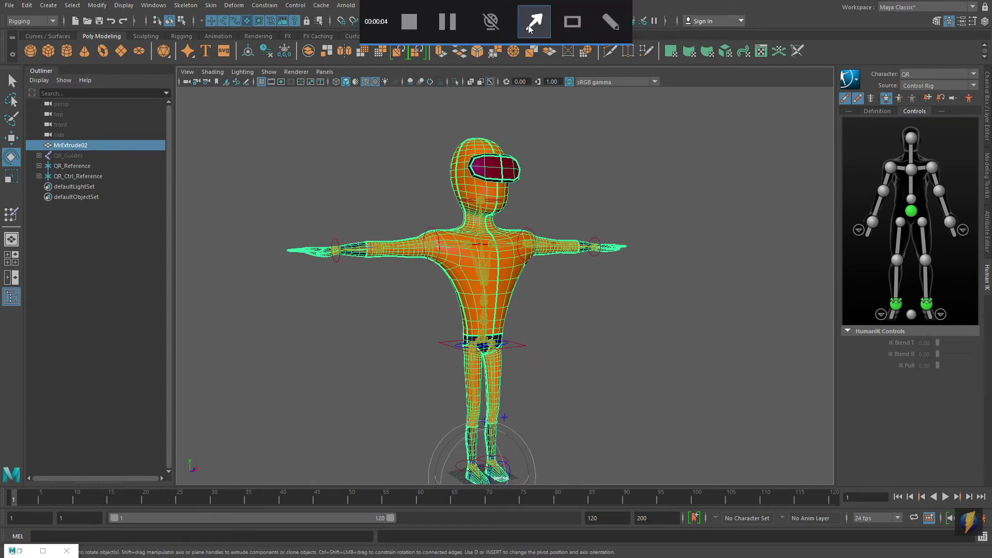
pyautogui.moveTo(312, 182); pyautogui.dragTo(288, 135)
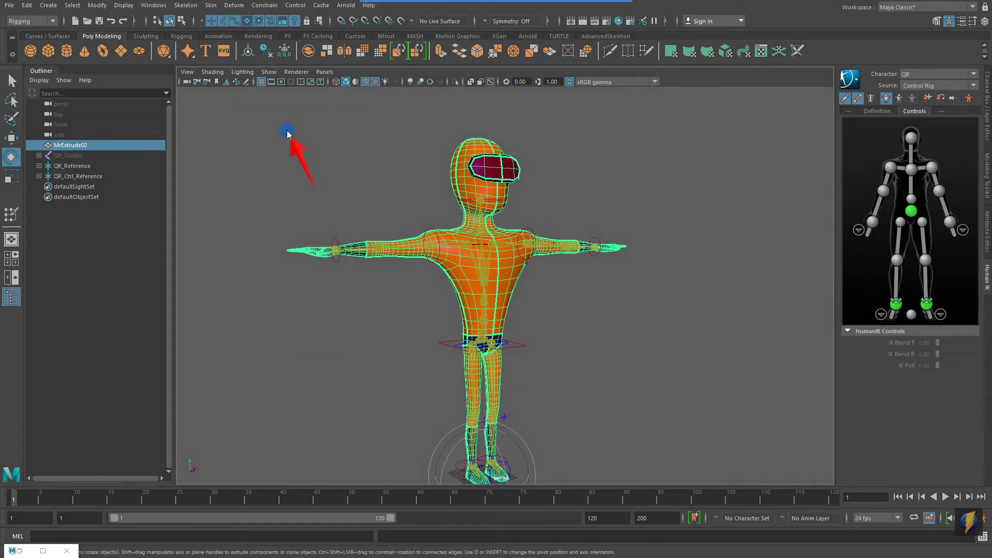
pyautogui.click(210, 6)
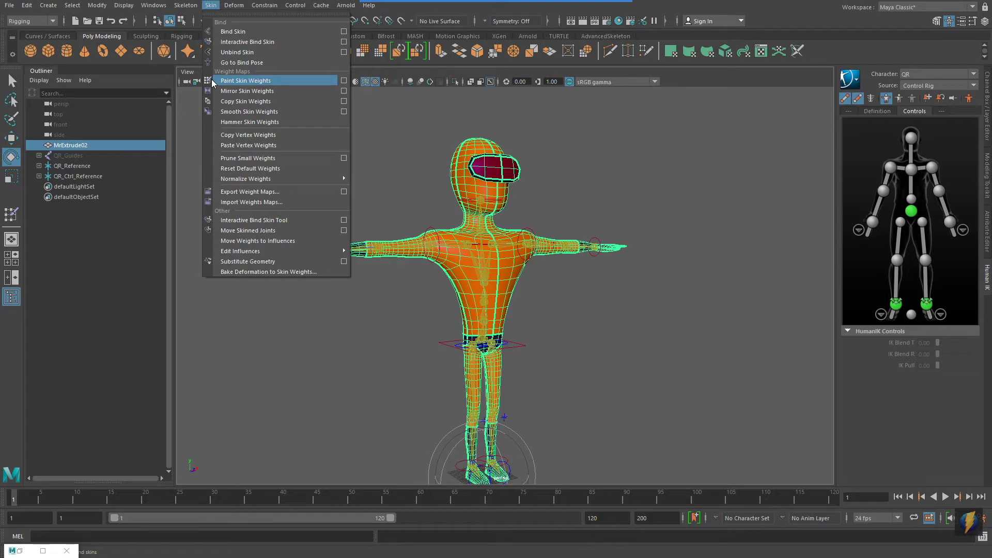
pyautogui.click(344, 81)
# Step: Examine how the QR_Head influence's skin weights are distributed over the head and neck
pyautogui.keyDown('alt'); pyautogui.moveTo(464, 195); pyautogui.dragTo(432, 191); pyautogui.keyUp('alt')
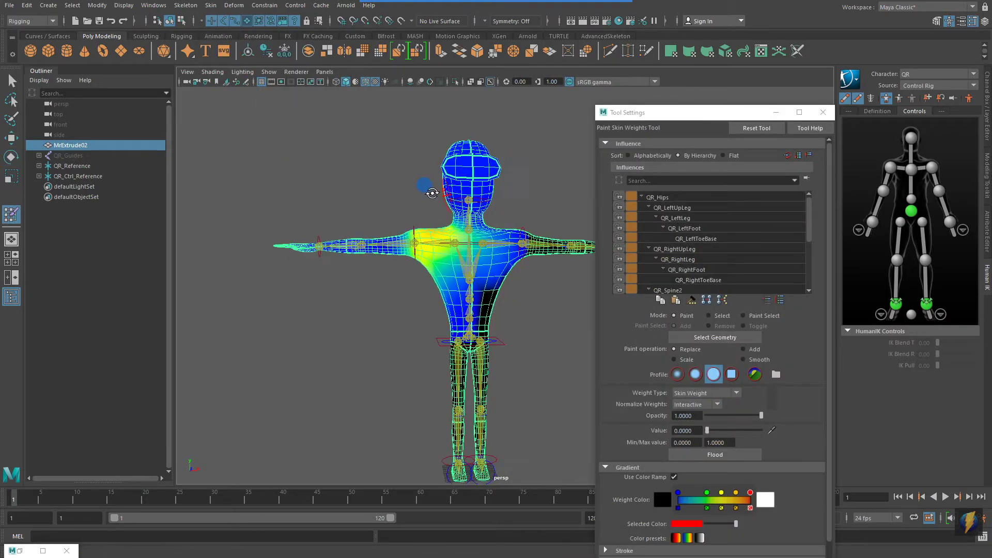
pyautogui.keyDown('alt'); pyautogui.moveTo(465, 192); pyautogui.dragTo(538, 196, button='right'); pyautogui.keyUp('alt')
pyautogui.keyDown('alt'); pyautogui.moveTo(458, 165); pyautogui.dragTo(479, 273, button='middle'); pyautogui.keyUp('alt')
pyautogui.scroll(3, 432, 269)
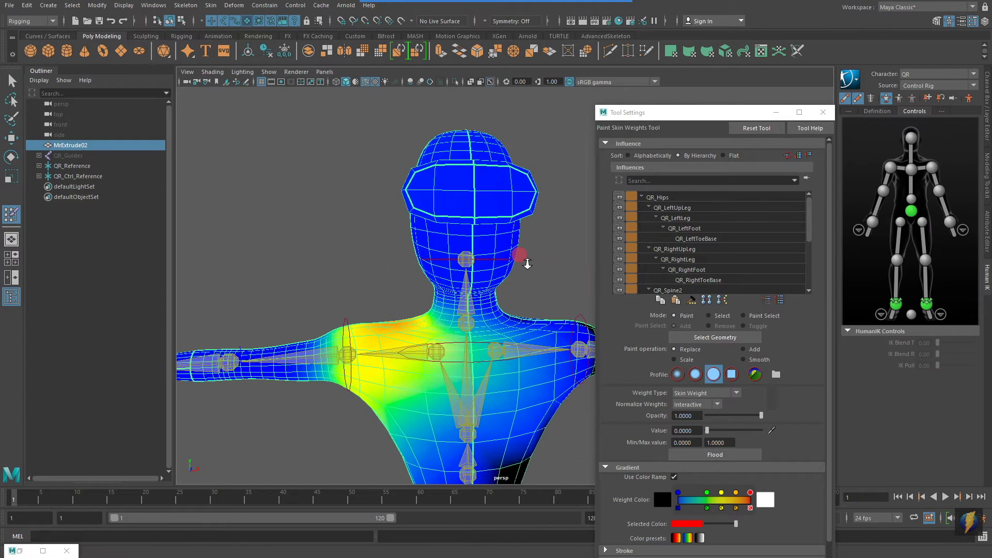
pyautogui.scroll(-4, 807, 222)
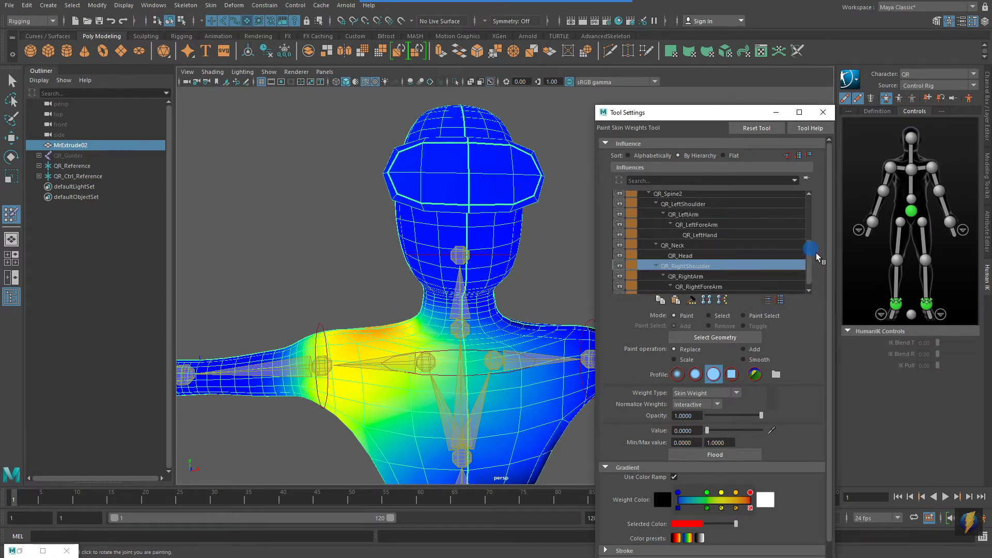
pyautogui.click(796, 259)
pyautogui.click(709, 252)
pyautogui.keyDown('alt'); pyautogui.moveTo(569, 228); pyautogui.dragTo(497, 255); pyautogui.keyUp('alt')
pyautogui.keyDown('alt'); pyautogui.moveTo(498, 255); pyautogui.dragTo(475, 263, button='middle'); pyautogui.keyUp('alt')
pyautogui.keyDown('alt'); pyautogui.moveTo(388, 266); pyautogui.dragTo(465, 262, button='right'); pyautogui.keyUp('alt')
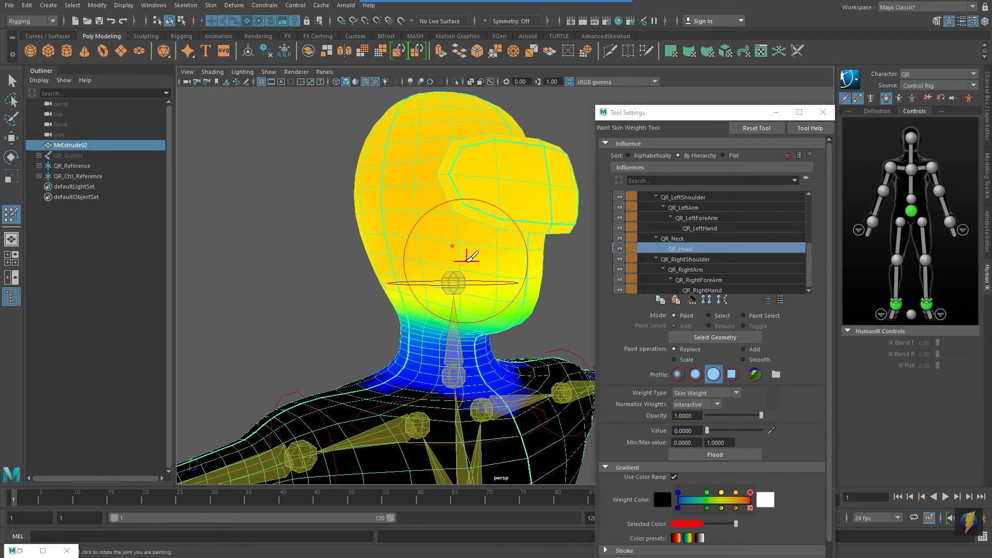
pyautogui.keyDown('alt'); pyautogui.moveTo(465, 261); pyautogui.dragTo(450, 274, button='middle'); pyautogui.keyUp('alt')
# Step: Inspect the skin weights of the QR_Neck and QR_Spine2 influences on the head
pyautogui.click(689, 240)
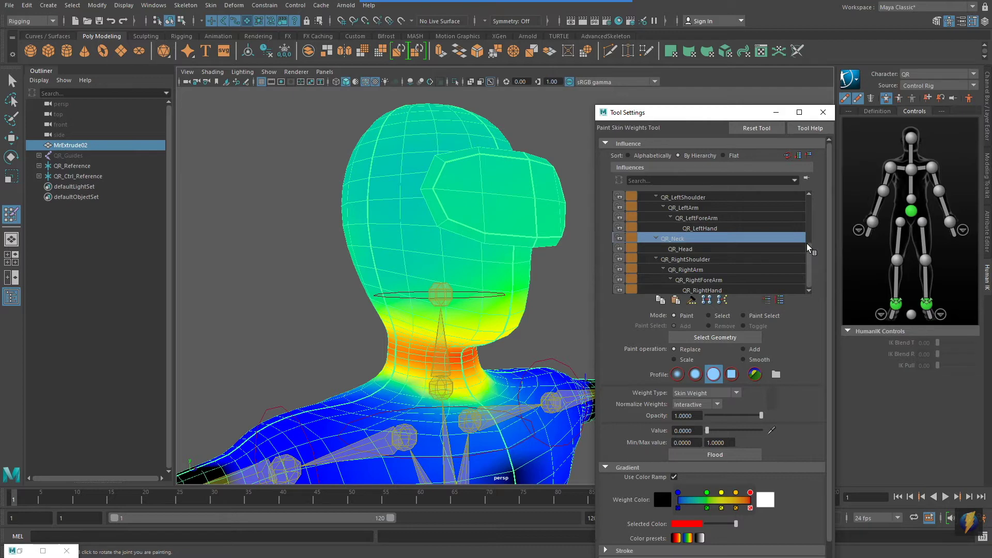
pyautogui.moveTo(808, 249); pyautogui.dragTo(809, 217)
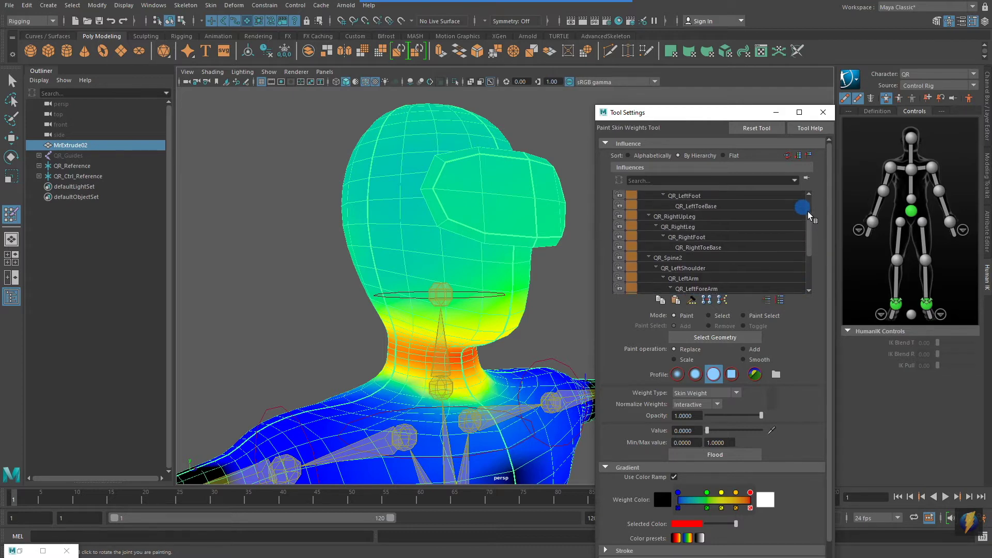
pyautogui.click(690, 258)
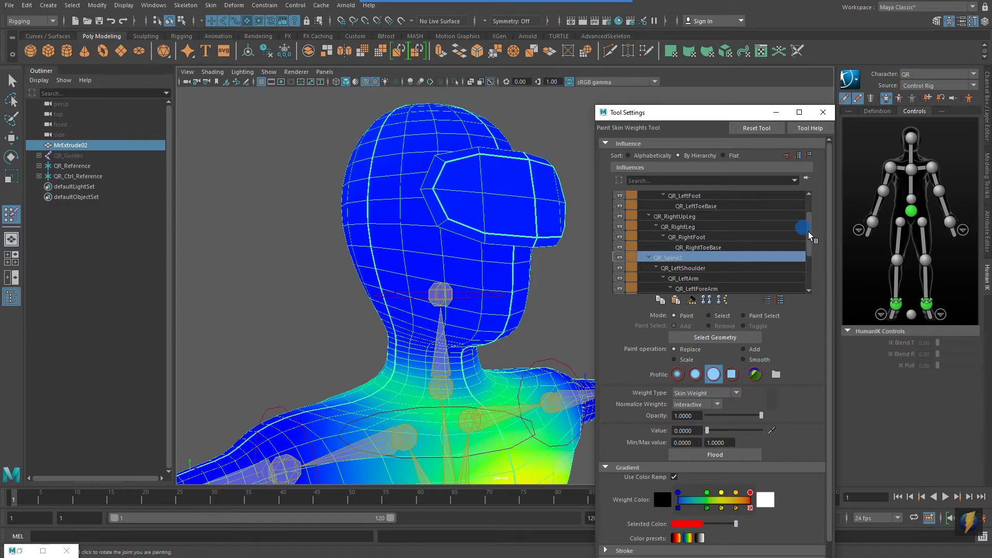
# Step: Make QR_Head the influence to paint and set the paint value to 1
pyautogui.moveTo(809, 235); pyautogui.dragTo(814, 266)
pyautogui.click(682, 249)
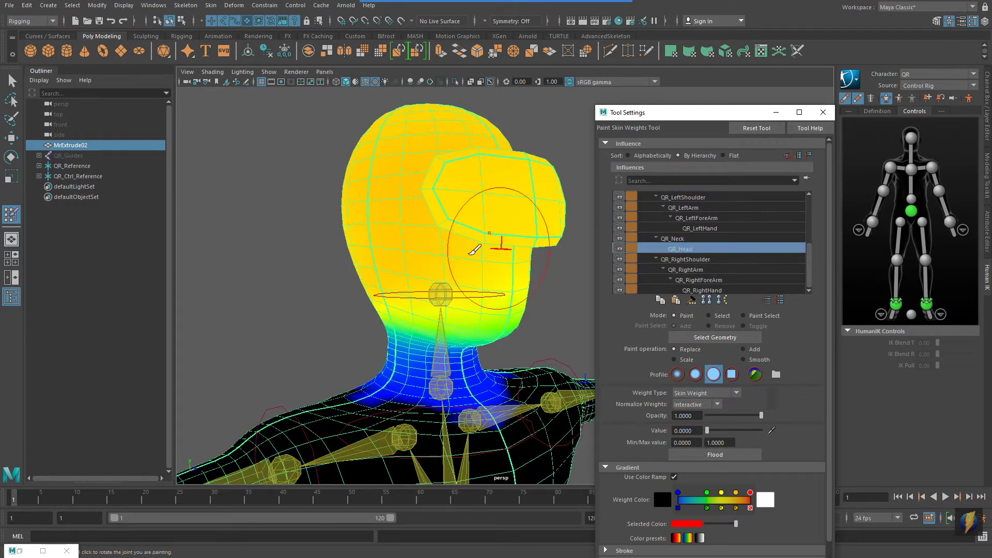
pyautogui.moveTo(487, 8)
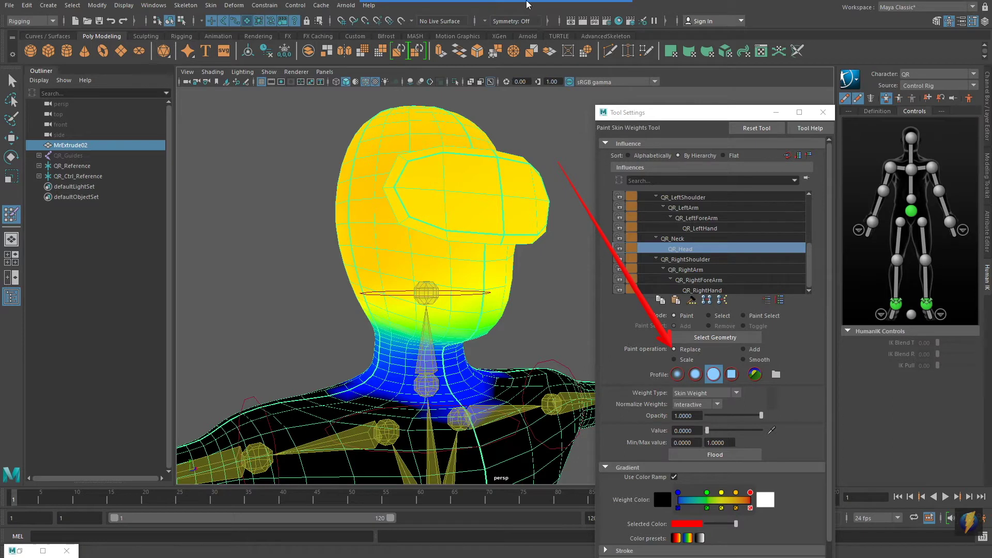
pyautogui.moveTo(527, 4)
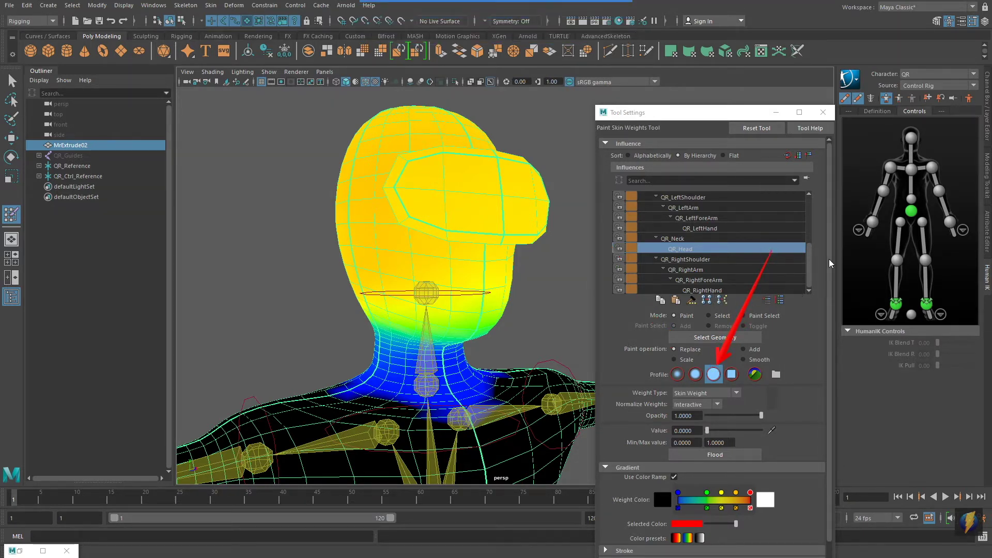
pyautogui.click(533, 21)
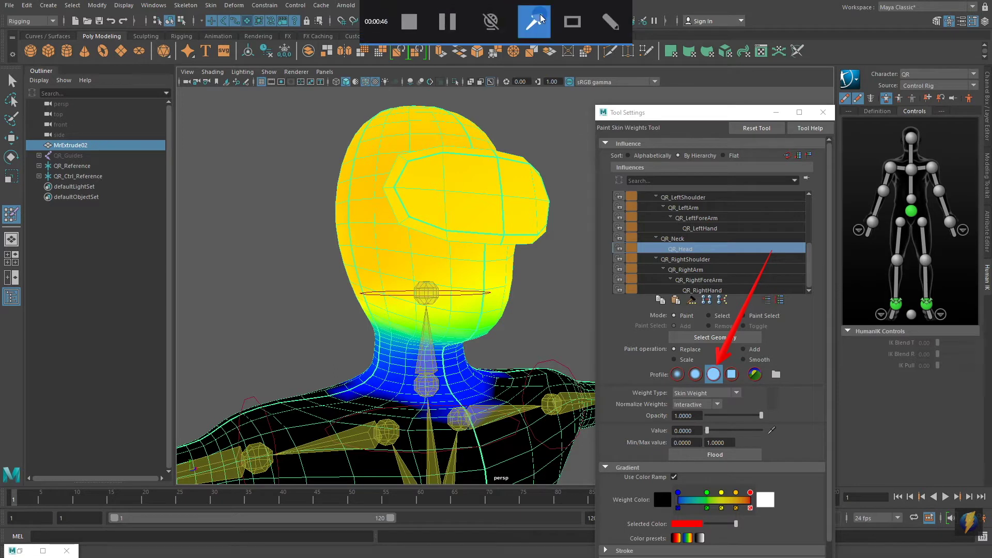
pyautogui.moveTo(571, 217); pyautogui.dragTo(623, 343)
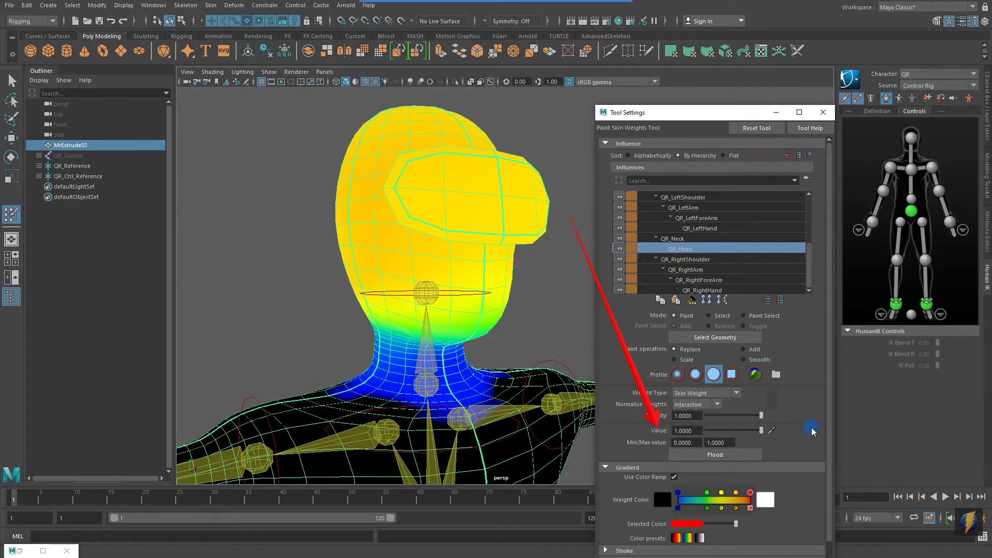
# Step: Paint full QR_Head weight over the goggles, the face, the crown and the back of the head
pyautogui.moveTo(446, 275)
pyautogui.keyDown('alt'); pyautogui.mouseDown()
pyautogui.moveTo(422, 306)
pyautogui.moveTo(492, 308)
pyautogui.moveTo(437, 298)
pyautogui.mouseUp(); pyautogui.keyUp('alt')
pyautogui.moveTo(460, 239)
pyautogui.mouseDown()
pyautogui.moveTo(454, 257)
pyautogui.moveTo(381, 261)
pyautogui.moveTo(440, 188)
pyautogui.moveTo(389, 147)
pyautogui.moveTo(361, 195)
pyautogui.moveTo(382, 198)
pyautogui.moveTo(312, 216)
pyautogui.mouseUp()
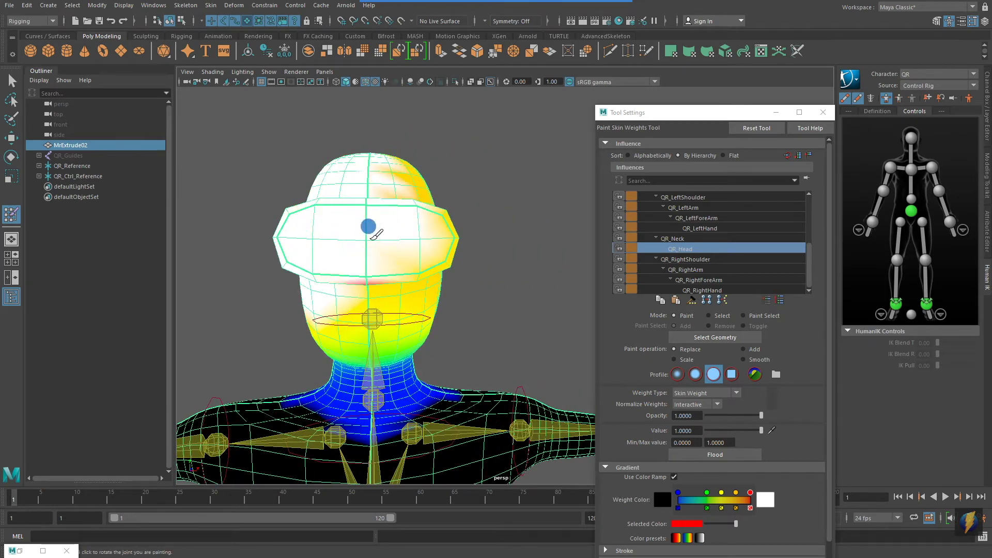
pyautogui.moveTo(356, 276)
pyautogui.mouseDown()
pyautogui.moveTo(388, 284)
pyautogui.moveTo(390, 263)
pyautogui.moveTo(443, 266)
pyautogui.moveTo(427, 235)
pyautogui.mouseUp()
pyautogui.moveTo(477, 198)
pyautogui.keyDown('alt'); pyautogui.mouseDown()
pyautogui.moveTo(387, 214)
pyautogui.moveTo(283, 295)
pyautogui.moveTo(454, 237)
pyautogui.moveTo(406, 245)
pyautogui.moveTo(386, 228)
pyautogui.mouseUp(); pyautogui.keyUp('alt')
pyautogui.keyDown('alt'); pyautogui.moveTo(408, 257); pyautogui.dragTo(459, 264, button='right'); pyautogui.keyUp('alt')
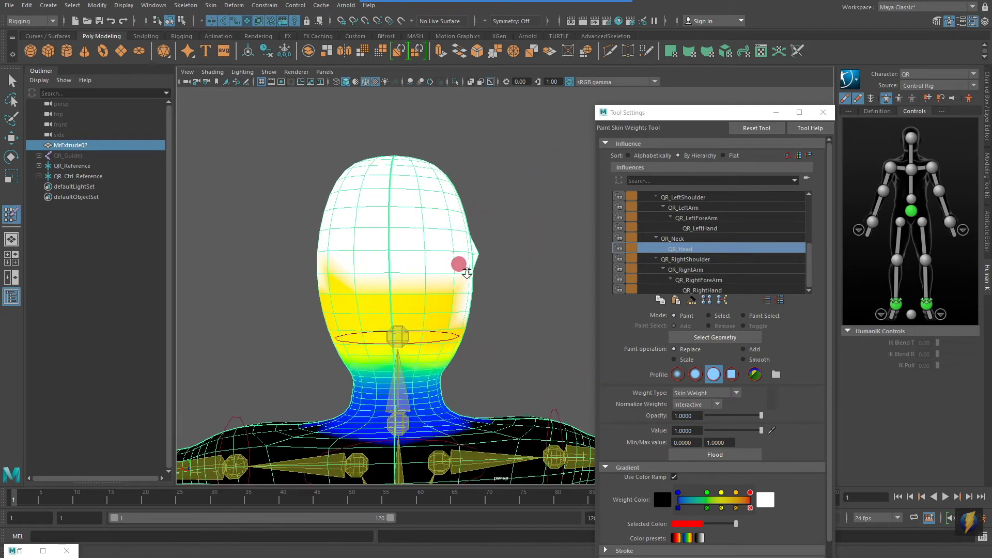
pyautogui.keyDown('alt'); pyautogui.moveTo(412, 276); pyautogui.dragTo(463, 271, button='middle'); pyautogui.keyUp('alt')
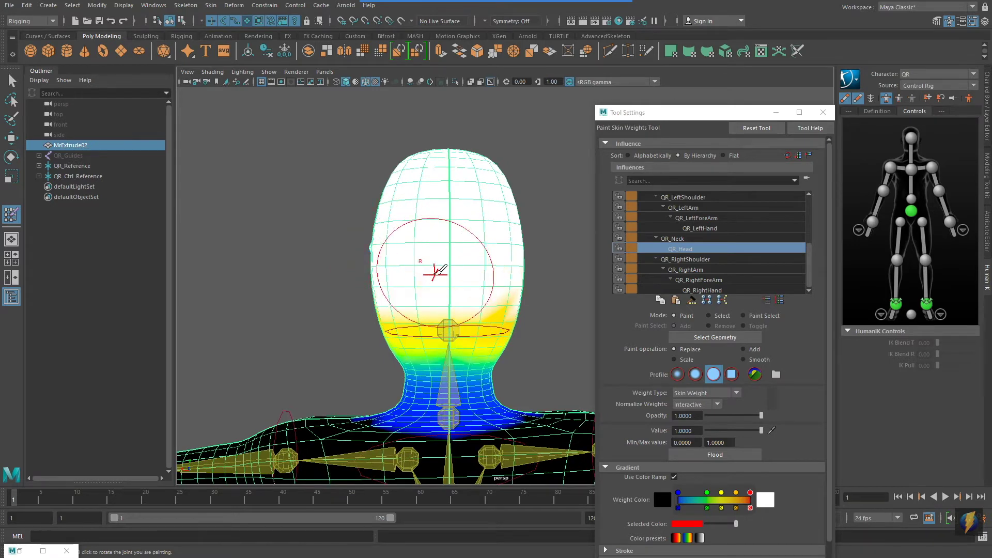
# Step: Extend the full QR_Head weight down the lower sides of the head around the head joint
pyautogui.keyDown('alt'); pyautogui.moveTo(441, 283); pyautogui.dragTo(332, 343); pyautogui.keyUp('alt')
pyautogui.moveTo(509, 368)
pyautogui.keyDown('alt'); pyautogui.mouseDown()
pyautogui.moveTo(362, 318)
pyautogui.moveTo(395, 319)
pyautogui.mouseUp(); pyautogui.keyUp('alt')
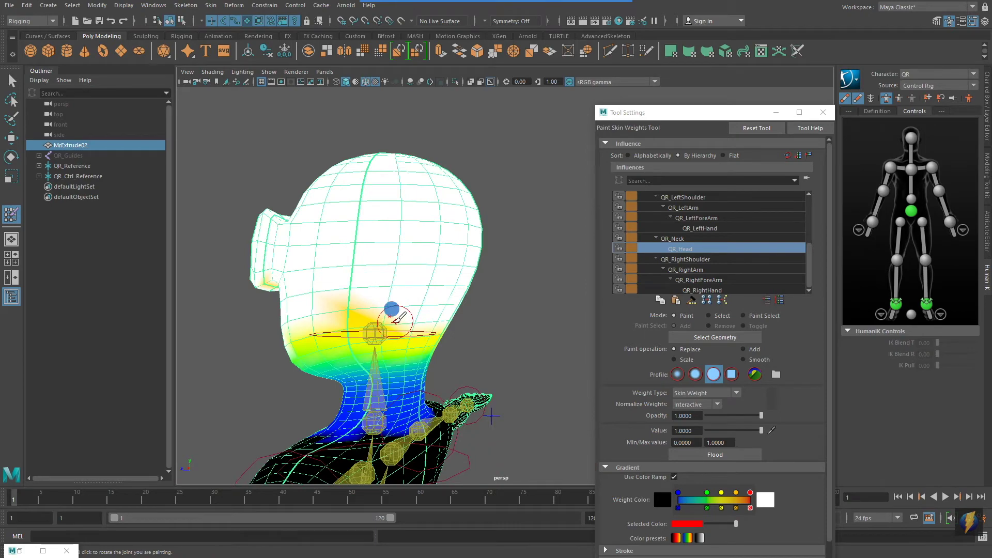
pyautogui.moveTo(272, 277)
pyautogui.keyDown('alt'); pyautogui.mouseDown()
pyautogui.moveTo(368, 322)
pyautogui.moveTo(539, 343)
pyautogui.mouseUp(); pyautogui.keyUp('alt')
pyautogui.keyDown('alt'); pyautogui.moveTo(414, 316); pyautogui.dragTo(439, 306); pyautogui.keyUp('alt')
pyautogui.moveTo(340, 299)
pyautogui.keyDown('alt'); pyautogui.mouseDown()
pyautogui.moveTo(454, 286)
pyautogui.moveTo(426, 316)
pyautogui.mouseUp(); pyautogui.keyUp('alt')
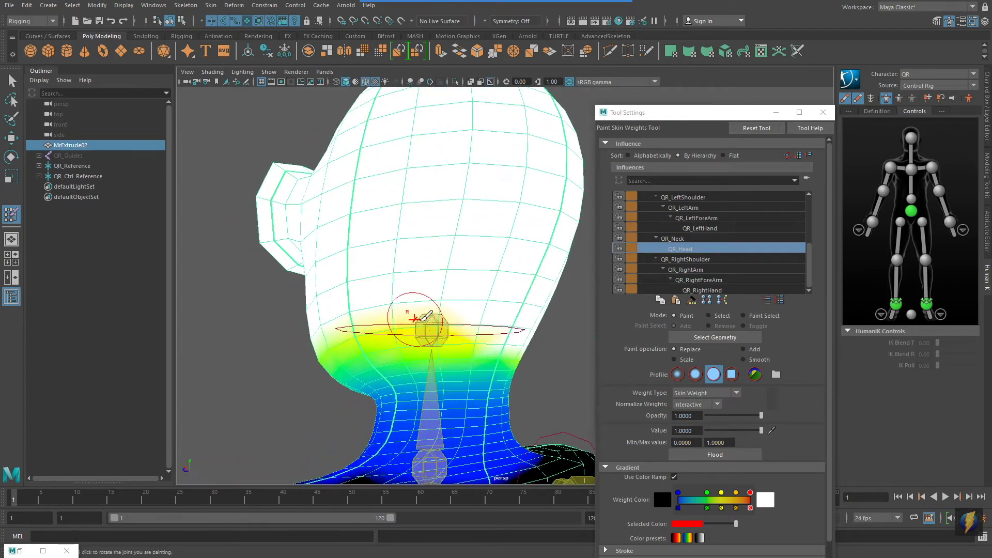
pyautogui.moveTo(364, 335)
pyautogui.keyDown('alt'); pyautogui.mouseDown()
pyautogui.moveTo(460, 310)
pyautogui.moveTo(327, 233)
pyautogui.moveTo(420, 259)
pyautogui.moveTo(483, 321)
pyautogui.mouseUp(); pyautogui.keyUp('alt')
pyautogui.moveTo(382, 333)
pyautogui.keyDown('alt'); pyautogui.mouseDown()
pyautogui.moveTo(294, 302)
pyautogui.moveTo(443, 266)
pyautogui.moveTo(356, 279)
pyautogui.moveTo(467, 321)
pyautogui.mouseUp(); pyautogui.keyUp('alt')
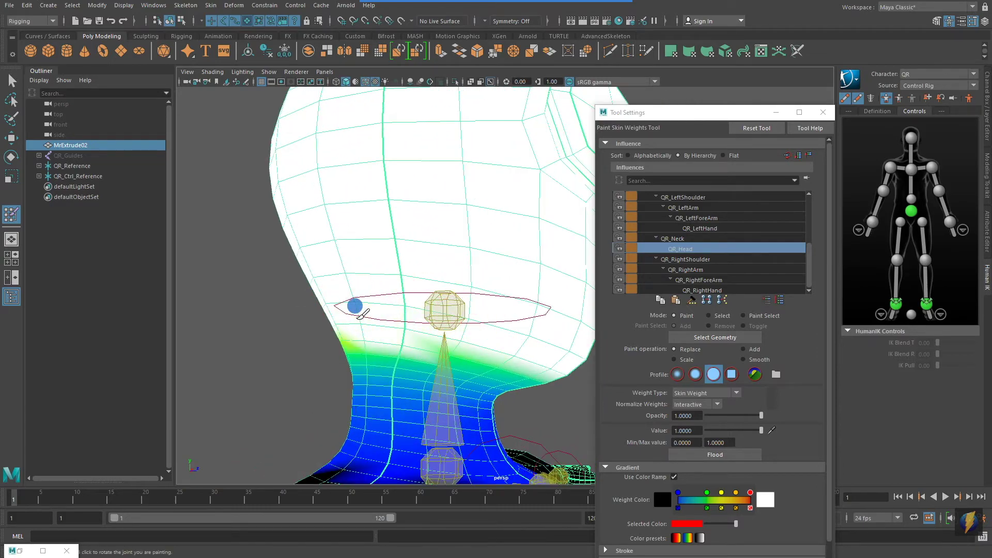
# Step: Paint the remaining patches at the base of the skull and under the jaw with full QR_Head weight
pyautogui.moveTo(361, 314)
pyautogui.keyDown('alt'); pyautogui.mouseDown()
pyautogui.moveTo(412, 311)
pyautogui.moveTo(351, 290)
pyautogui.moveTo(495, 291)
pyautogui.mouseUp(); pyautogui.keyUp('alt')
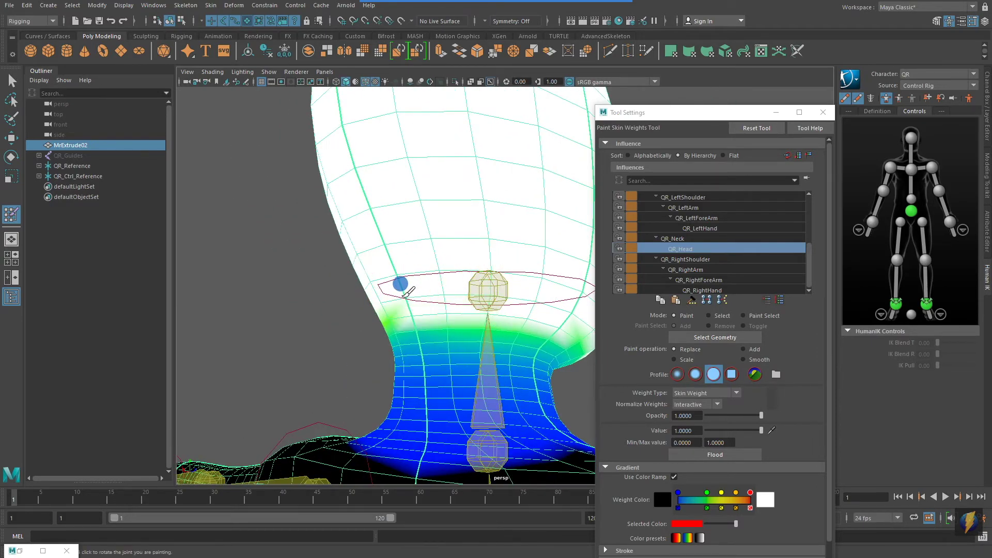
pyautogui.keyDown('alt'); pyautogui.moveTo(409, 291); pyautogui.dragTo(357, 300); pyautogui.keyUp('alt')
pyautogui.keyDown('alt'); pyautogui.moveTo(418, 337); pyautogui.dragTo(380, 309); pyautogui.keyUp('alt')
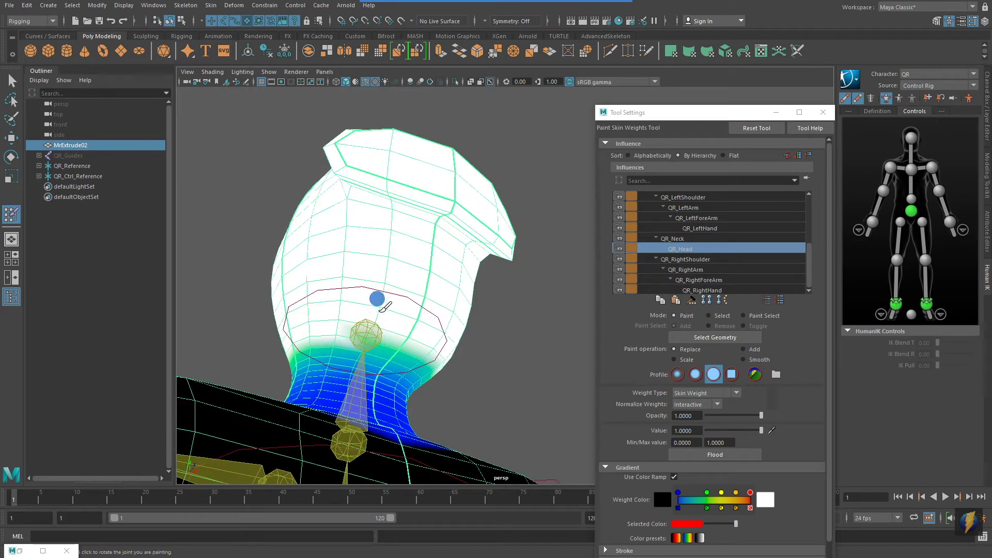
pyautogui.keyDown('alt'); pyautogui.moveTo(407, 342); pyautogui.dragTo(453, 339); pyautogui.keyUp('alt')
pyautogui.keyDown('alt'); pyautogui.moveTo(454, 339); pyautogui.dragTo(331, 262, button='middle'); pyautogui.keyUp('alt')
pyautogui.scroll(3, 314, 265)
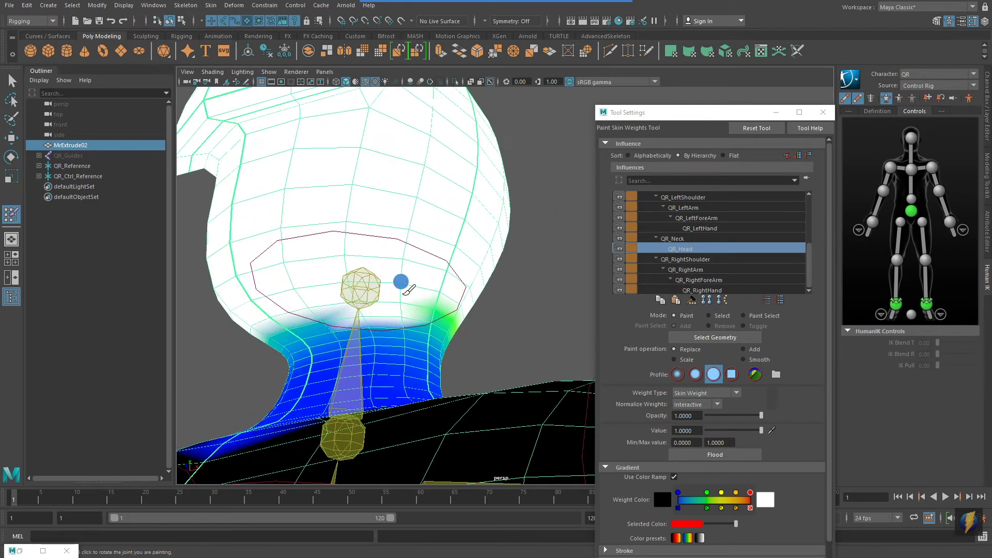
pyautogui.moveTo(408, 289)
pyautogui.keyDown('alt'); pyautogui.mouseDown()
pyautogui.moveTo(460, 312)
pyautogui.moveTo(255, 286)
pyautogui.moveTo(335, 284)
pyautogui.moveTo(365, 245)
pyautogui.mouseUp(); pyautogui.keyUp('alt')
# Step: Make QR_Neck the influence to paint and set the paint operation to Smooth
pyautogui.click(680, 240)
pyautogui.keyDown('alt'); pyautogui.moveTo(332, 290); pyautogui.dragTo(400, 279, button='right'); pyautogui.keyUp('alt')
pyautogui.keyDown('alt'); pyautogui.moveTo(399, 279); pyautogui.dragTo(517, 295); pyautogui.keyUp('alt')
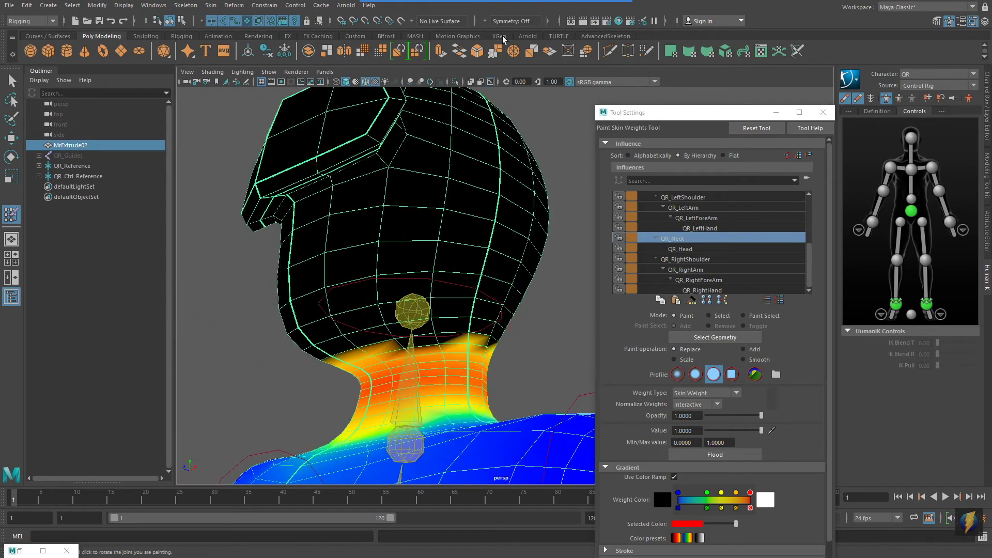
pyautogui.moveTo(543, 6)
pyautogui.click(535, 21)
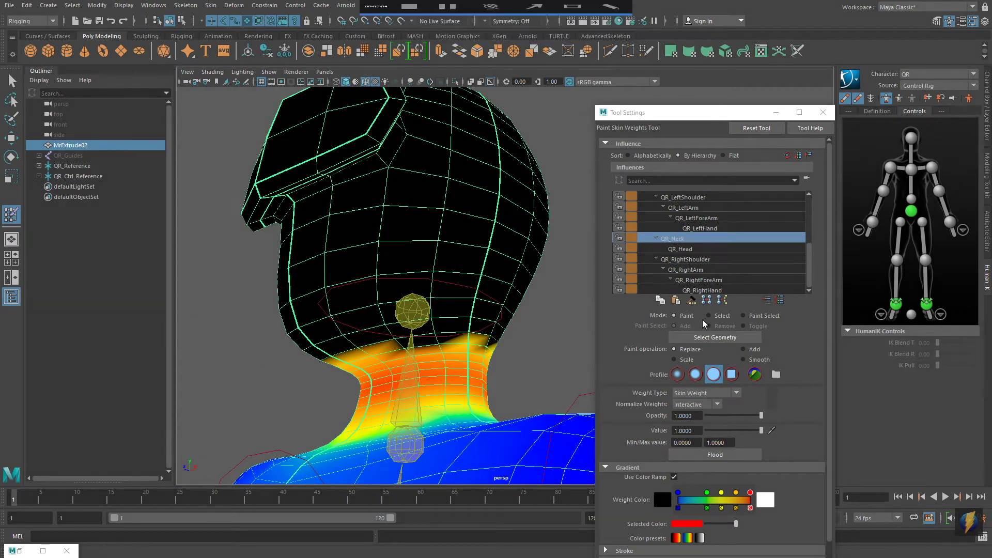
pyautogui.moveTo(647, 266); pyautogui.dragTo(706, 327)
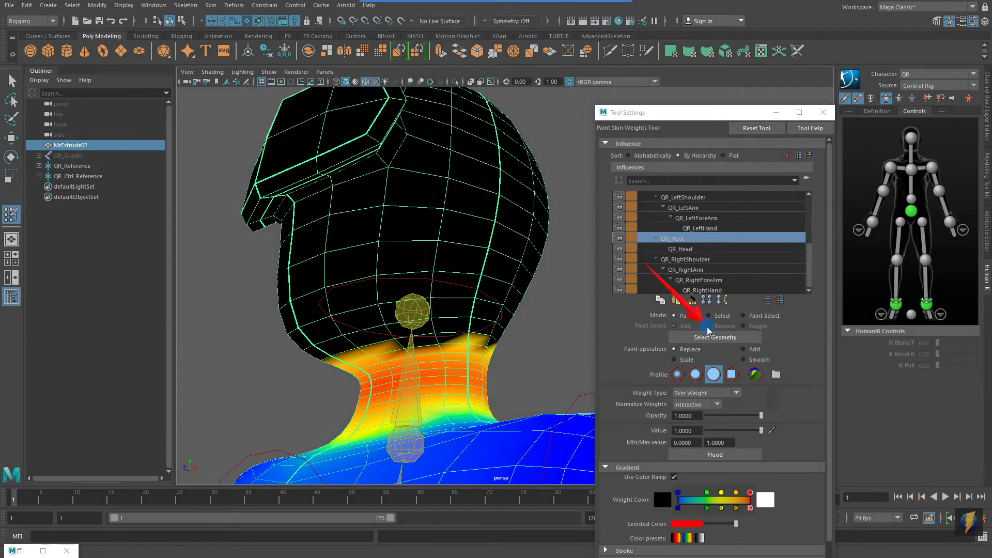
pyautogui.click(744, 360)
# Step: Smooth the QR_Neck weight along the border between neck and head, under the jaw and around the head joint
pyautogui.moveTo(454, 341)
pyautogui.keyDown('alt'); pyautogui.mouseDown()
pyautogui.moveTo(424, 336)
pyautogui.moveTo(422, 349)
pyautogui.moveTo(429, 331)
pyautogui.mouseUp(); pyautogui.keyUp('alt')
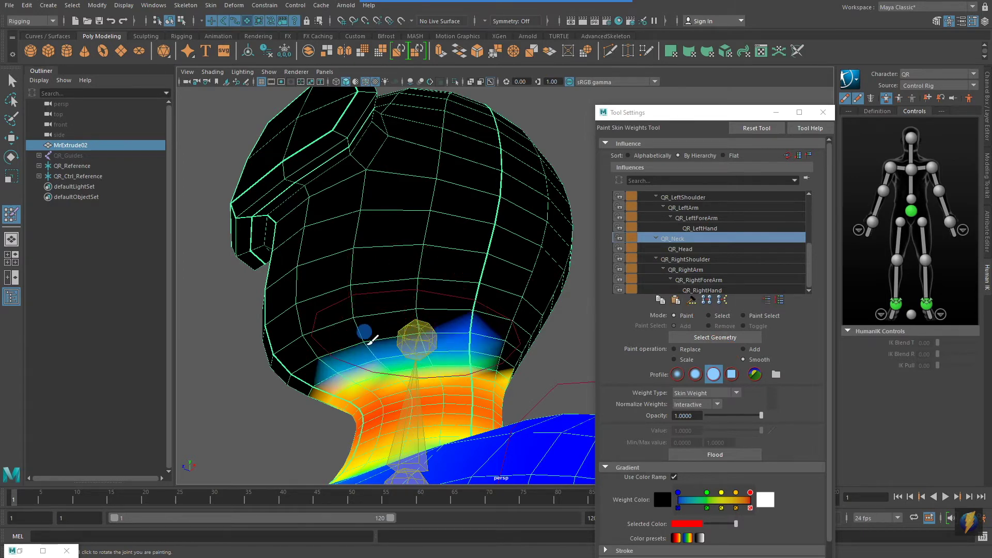
pyautogui.moveTo(401, 342)
pyautogui.keyDown('alt'); pyautogui.mouseDown()
pyautogui.moveTo(355, 344)
pyautogui.moveTo(388, 317)
pyautogui.moveTo(454, 327)
pyautogui.mouseUp(); pyautogui.keyUp('alt')
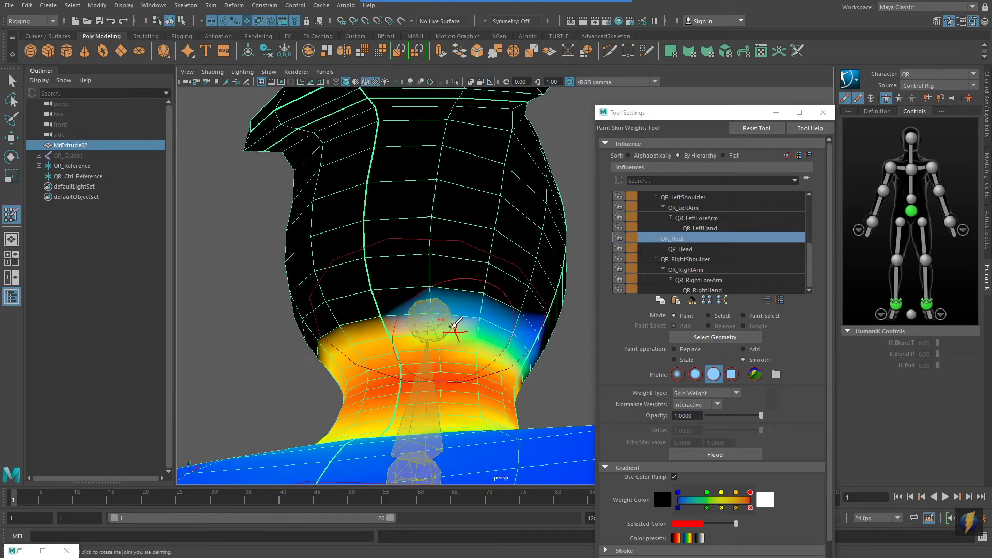
pyautogui.keyDown('alt'); pyautogui.moveTo(357, 305); pyautogui.dragTo(448, 319); pyautogui.keyUp('alt')
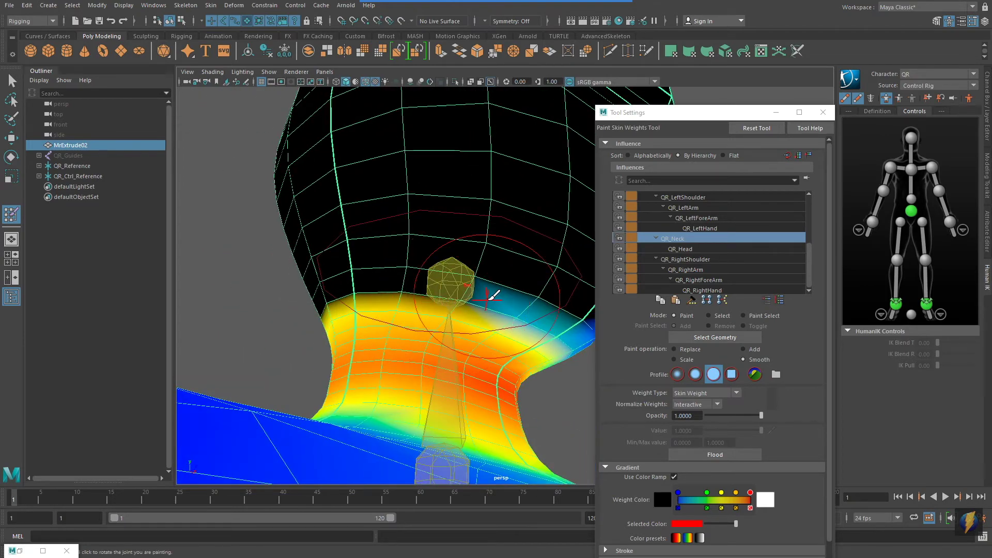
pyautogui.click(491, 295)
pyautogui.keyDown('alt'); pyautogui.moveTo(407, 284); pyautogui.dragTo(413, 284); pyautogui.keyUp('alt')
pyautogui.moveTo(487, 274)
pyautogui.mouseDown()
pyautogui.moveTo(372, 281)
pyautogui.moveTo(430, 297)
pyautogui.moveTo(443, 286)
pyautogui.mouseUp()
pyautogui.keyDown('alt'); pyautogui.moveTo(443, 286); pyautogui.dragTo(420, 297, button='middle'); pyautogui.keyUp('alt')
pyautogui.moveTo(419, 297)
pyautogui.keyDown('alt'); pyautogui.mouseDown()
pyautogui.moveTo(325, 281)
pyautogui.moveTo(375, 283)
pyautogui.mouseUp(); pyautogui.keyUp('alt')
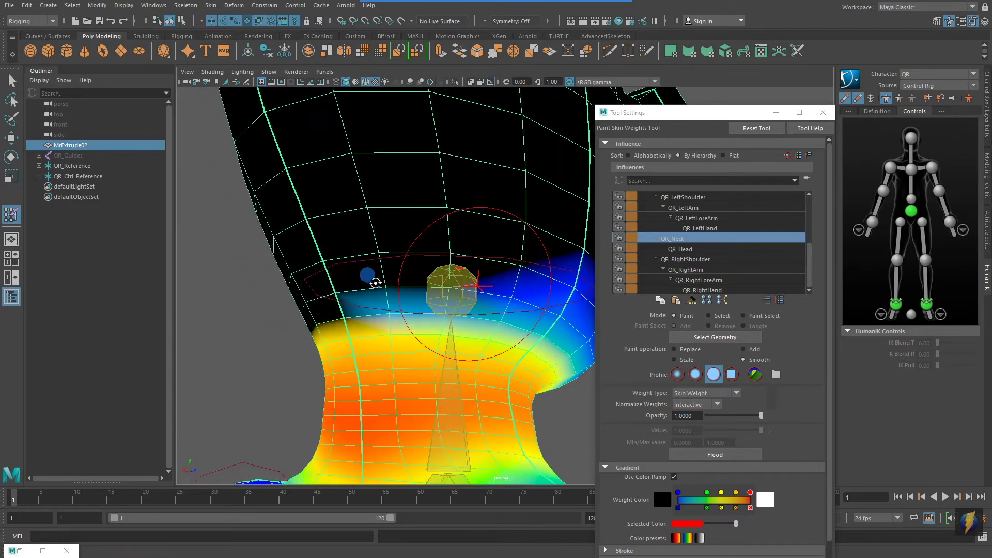
# Step: Smooth the remaining hard QR_Neck weight transitions across the base of the skull and the lower sides of the head
pyautogui.moveTo(470, 281); pyautogui.dragTo(369, 272)
pyautogui.moveTo(437, 266)
pyautogui.keyDown('alt'); pyautogui.mouseDown()
pyautogui.moveTo(443, 275)
pyautogui.moveTo(336, 274)
pyautogui.moveTo(399, 279)
pyautogui.mouseUp(); pyautogui.keyUp('alt')
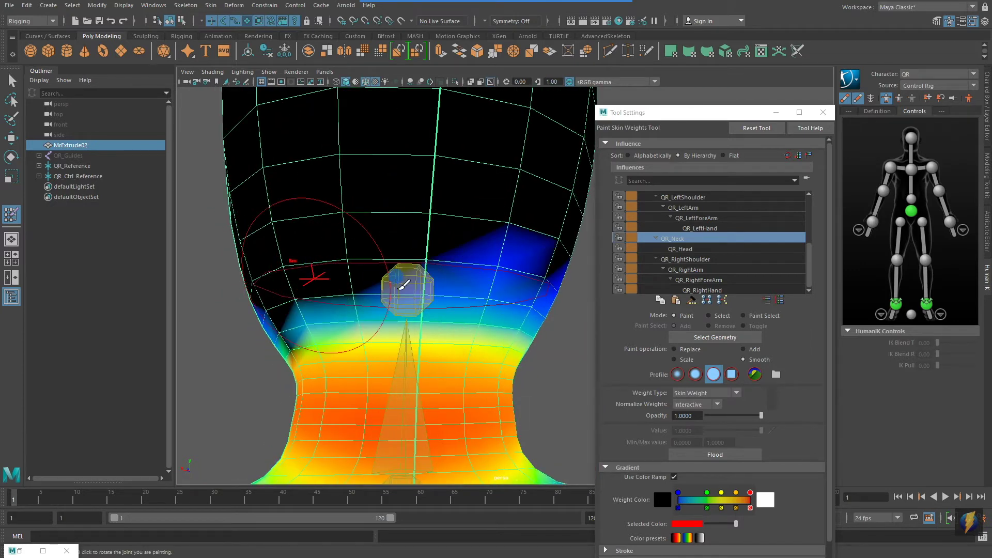
pyautogui.moveTo(397, 278)
pyautogui.mouseDown()
pyautogui.moveTo(332, 260)
pyautogui.moveTo(379, 274)
pyautogui.moveTo(354, 264)
pyautogui.mouseUp()
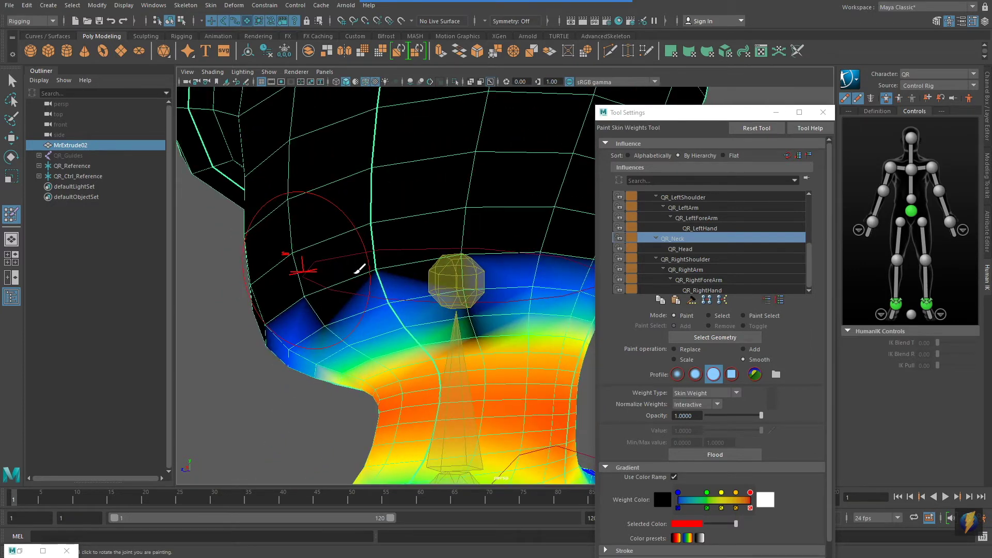
pyautogui.moveTo(447, 282); pyautogui.dragTo(332, 290)
pyautogui.scroll(-5, 428, 290)
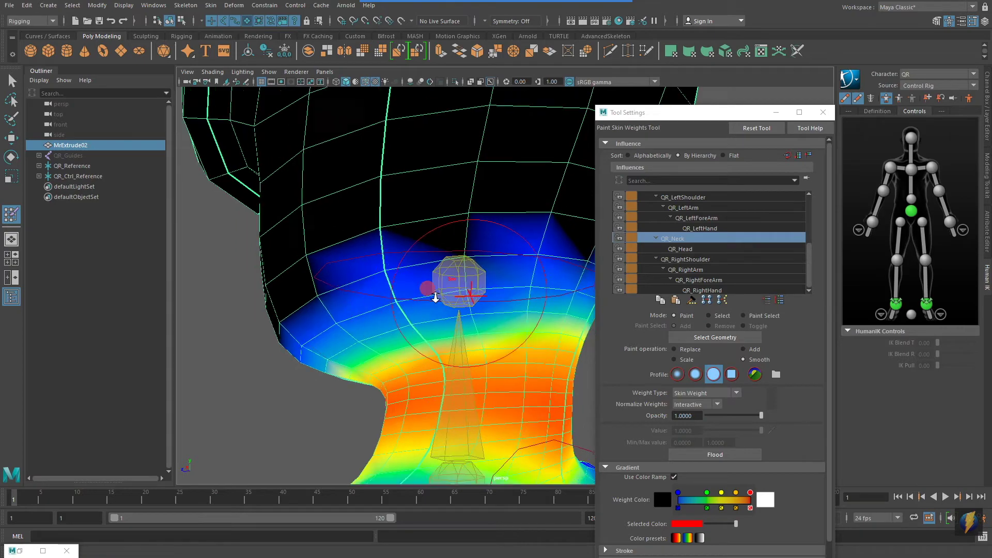
pyautogui.keyDown('alt'); pyautogui.moveTo(434, 291); pyautogui.dragTo(398, 316); pyautogui.keyUp('alt')
pyautogui.keyDown('alt'); pyautogui.moveTo(364, 279); pyautogui.dragTo(434, 305); pyautogui.keyUp('alt')
pyautogui.moveTo(490, 272)
pyautogui.mouseDown()
pyautogui.moveTo(468, 258)
pyautogui.moveTo(508, 266)
pyautogui.moveTo(506, 281)
pyautogui.moveTo(367, 301)
pyautogui.moveTo(420, 292)
pyautogui.mouseUp()
# Step: Leave weight painting, rotate the neck control to test the deformation, and undo the rotation
pyautogui.click(20, 86)
pyautogui.click(125, 145)
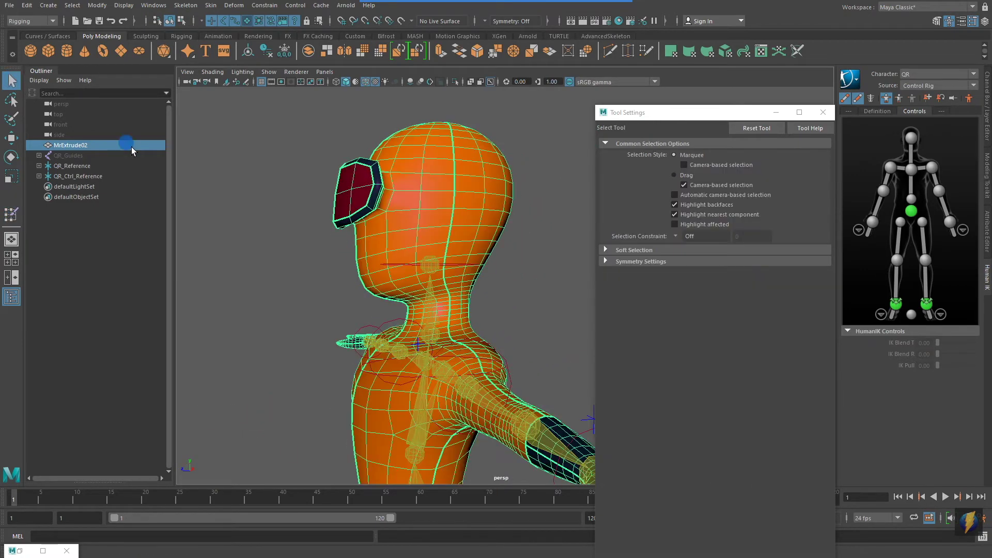
pyautogui.keyDown('alt'); pyautogui.moveTo(366, 288); pyautogui.dragTo(444, 308); pyautogui.keyUp('alt')
pyautogui.click(462, 324)
pyautogui.press('e')
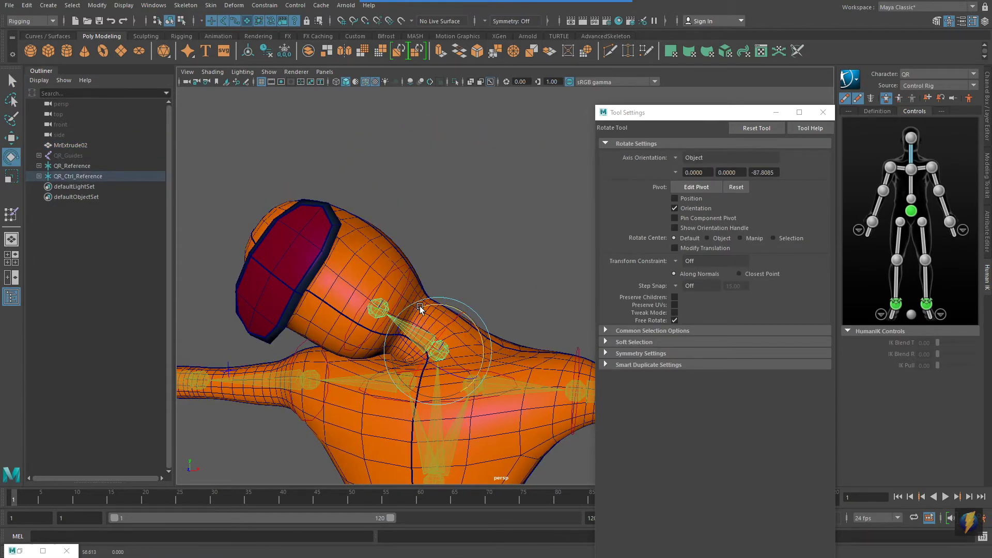
pyautogui.hotkey('ctrl', 'z')
# Step: Rotate the head control to test how the head and neck deform, undoing each rotation
pyautogui.click(455, 274)
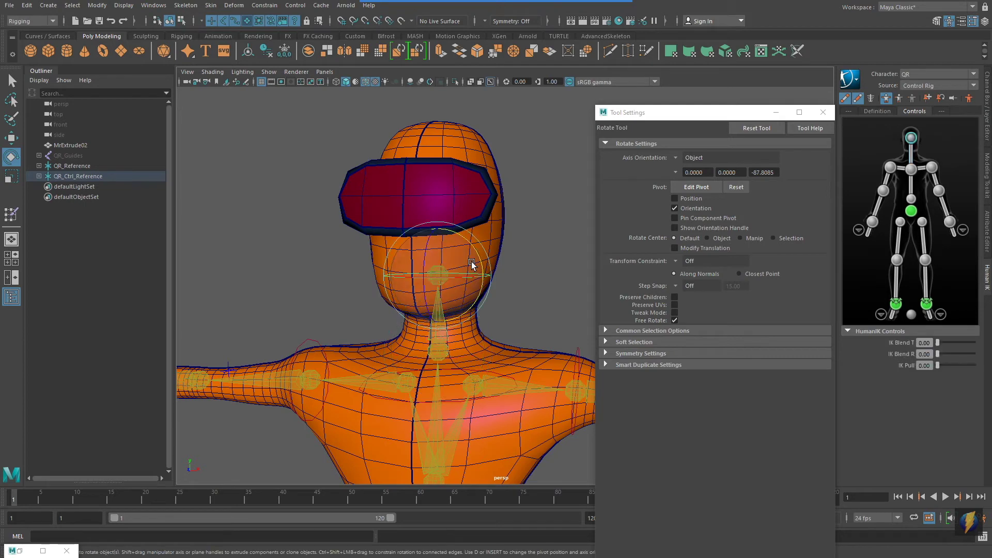
pyautogui.moveTo(471, 261); pyautogui.dragTo(421, 244)
pyautogui.hotkey('ctrl', 'z')
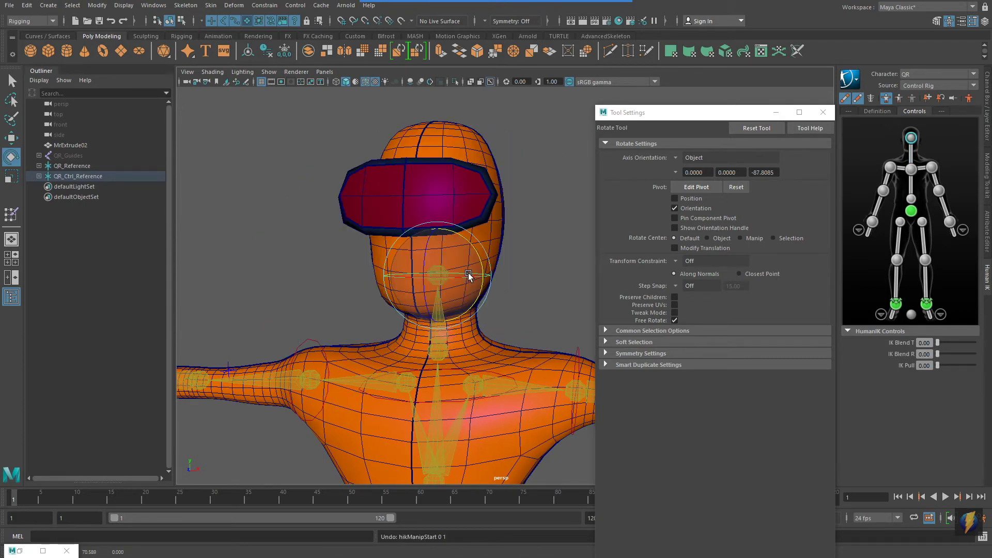
pyautogui.click(523, 259)
pyautogui.click(439, 270)
pyautogui.keyDown('alt'); pyautogui.moveTo(438, 314); pyautogui.dragTo(449, 356, button='middle'); pyautogui.keyUp('alt')
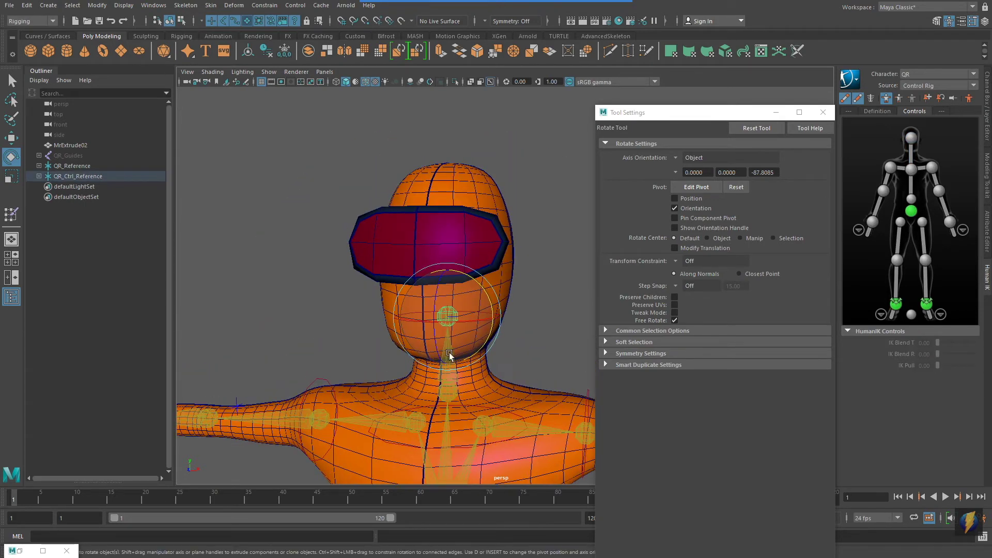
pyautogui.keyDown('alt'); pyautogui.moveTo(449, 357); pyautogui.dragTo(479, 324, button='right'); pyautogui.keyUp('alt')
pyautogui.moveTo(479, 309); pyautogui.dragTo(457, 301)
pyautogui.hotkey('ctrl', 'z')
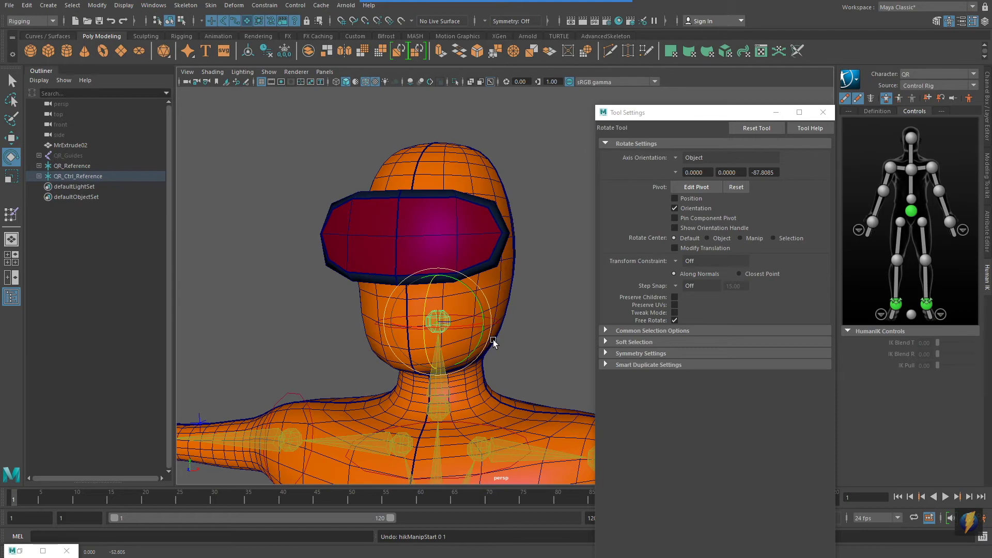
# Step: Close the tool settings, select the MrExtrude02 mesh and reopen Paint Skin Weights with its options
pyautogui.keyDown('alt'); pyautogui.moveTo(495, 341); pyautogui.dragTo(470, 342); pyautogui.keyUp('alt')
pyautogui.keyDown('alt'); pyautogui.moveTo(470, 342); pyautogui.dragTo(329, 358, button='right'); pyautogui.keyUp('alt')
pyautogui.keyDown('alt'); pyautogui.moveTo(369, 364); pyautogui.dragTo(345, 268, button='middle'); pyautogui.keyUp('alt')
pyautogui.keyDown('alt'); pyautogui.moveTo(455, 258); pyautogui.dragTo(389, 249, button='right'); pyautogui.keyUp('alt')
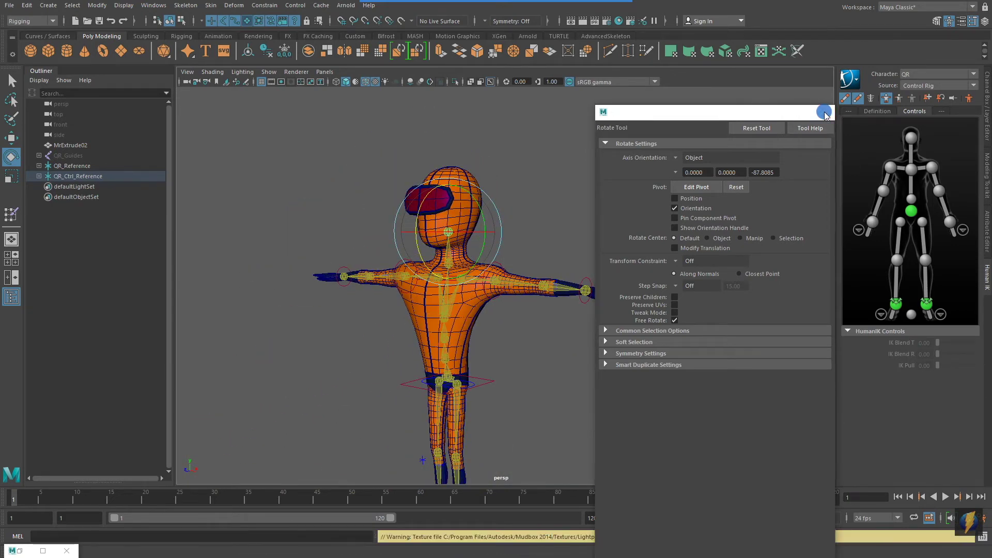
pyautogui.click(826, 114)
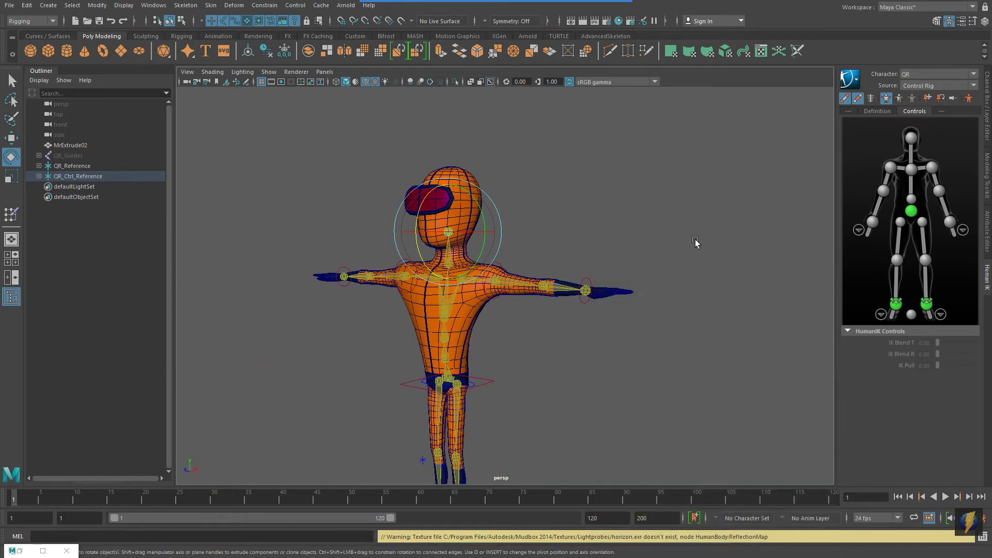
pyautogui.keyDown('alt'); pyautogui.moveTo(696, 244); pyautogui.dragTo(548, 266); pyautogui.keyUp('alt')
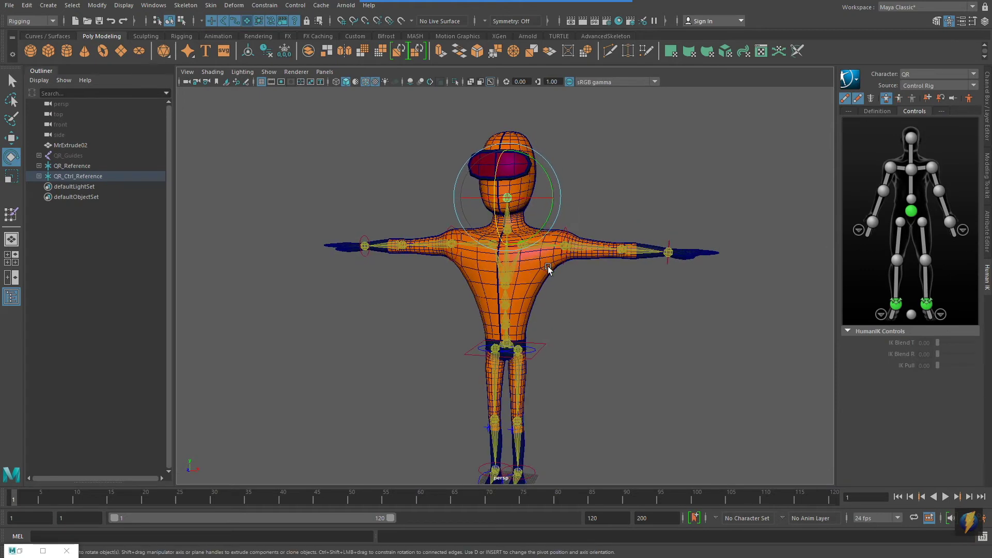
pyautogui.click(534, 265)
pyautogui.keyDown('alt'); pyautogui.moveTo(631, 282); pyautogui.dragTo(599, 298, button='middle'); pyautogui.keyUp('alt')
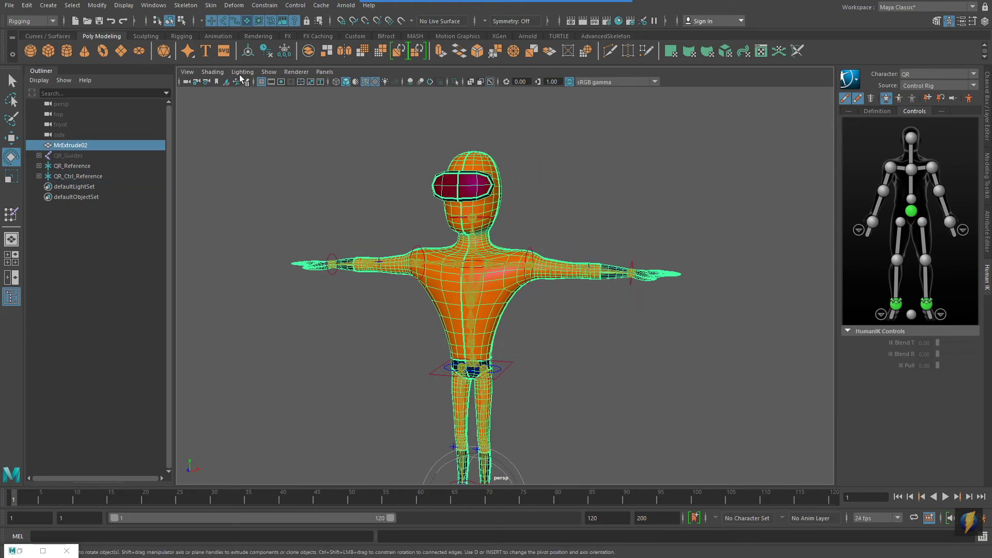
pyautogui.click(210, 5)
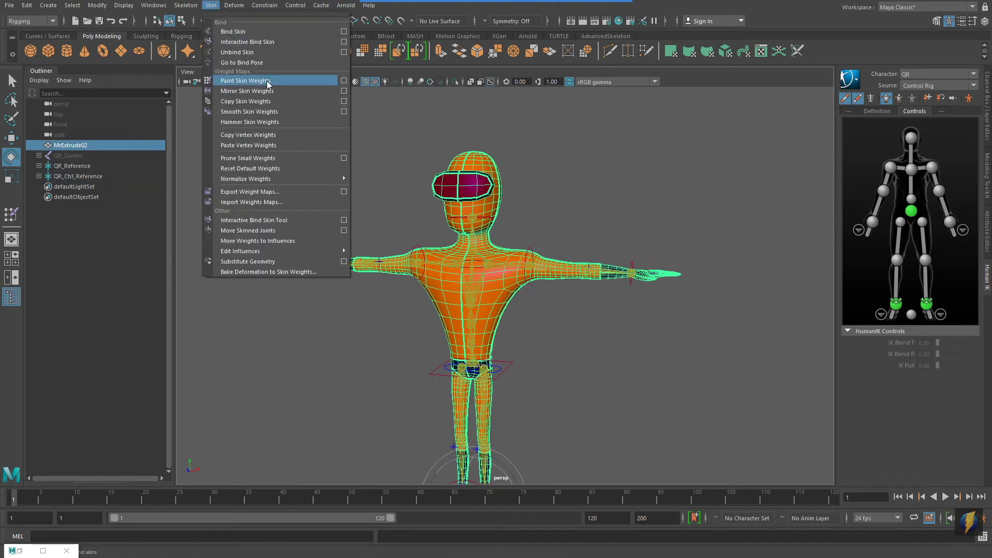
pyautogui.click(345, 81)
# Step: Display the QR_LeftForeArm influence and examine its weights on the left forearm and hand
pyautogui.keyDown('alt'); pyautogui.moveTo(393, 248); pyautogui.dragTo(330, 265); pyautogui.keyUp('alt')
pyautogui.keyDown('alt'); pyautogui.moveTo(330, 264); pyautogui.dragTo(536, 268, button='right'); pyautogui.keyUp('alt')
pyautogui.keyDown('alt'); pyautogui.moveTo(536, 268); pyautogui.dragTo(416, 255, button='middle'); pyautogui.keyUp('alt')
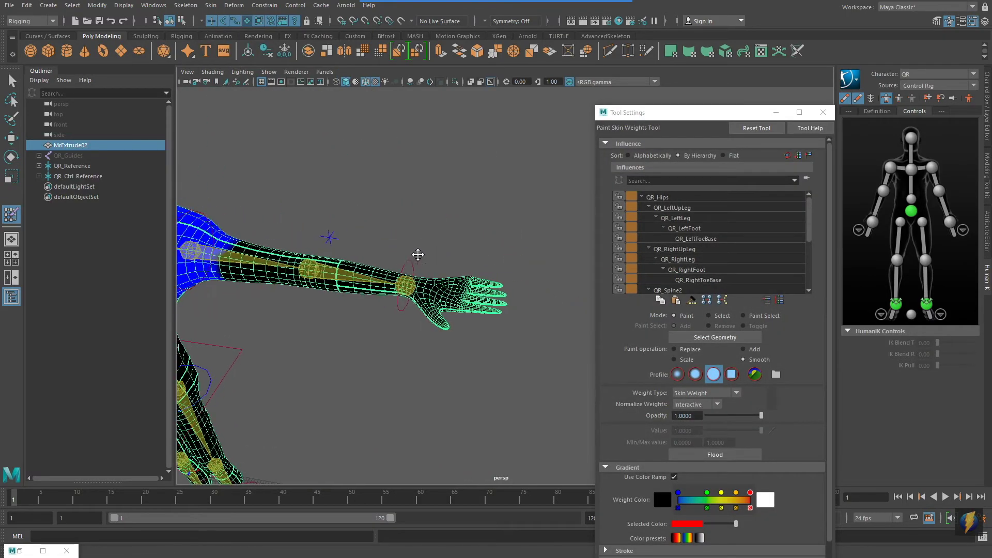
pyautogui.moveTo(416, 255)
pyautogui.keyDown('alt'); pyautogui.mouseDown(button='right')
pyautogui.moveTo(496, 288)
pyautogui.moveTo(569, 278)
pyautogui.mouseUp(button='right'); pyautogui.keyUp('alt')
pyautogui.keyDown('alt'); pyautogui.moveTo(478, 281); pyautogui.dragTo(532, 277, button='right'); pyautogui.keyUp('alt')
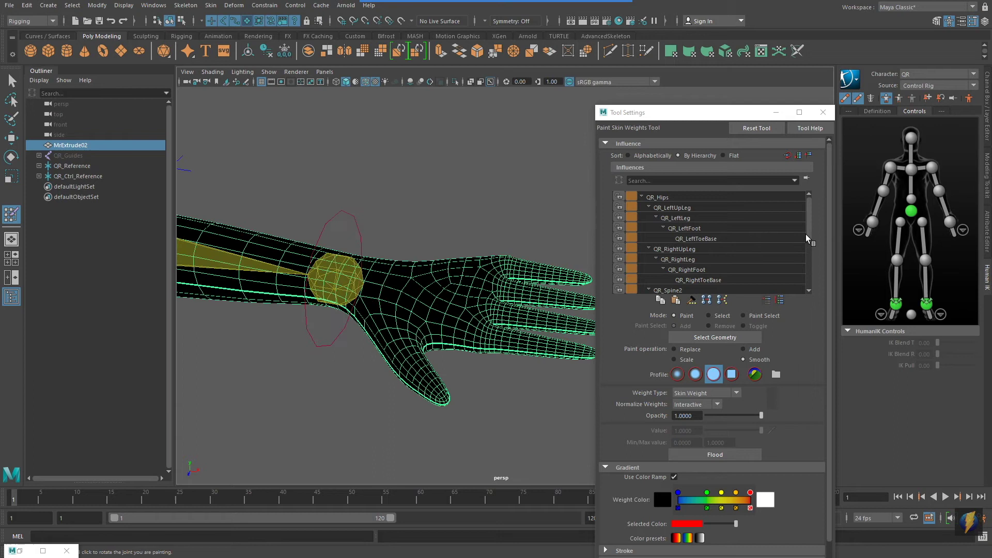
pyautogui.moveTo(807, 236); pyautogui.dragTo(810, 271)
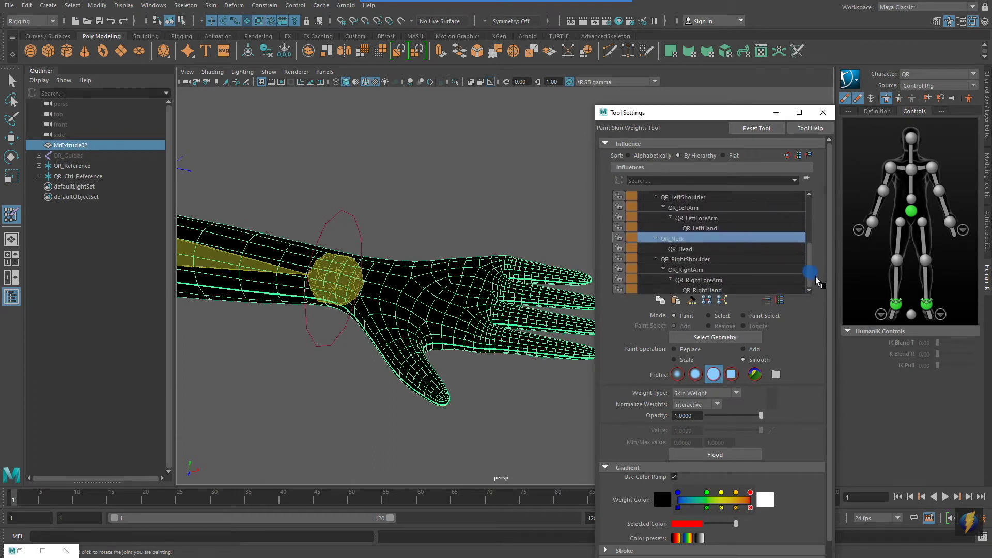
pyautogui.click(716, 280)
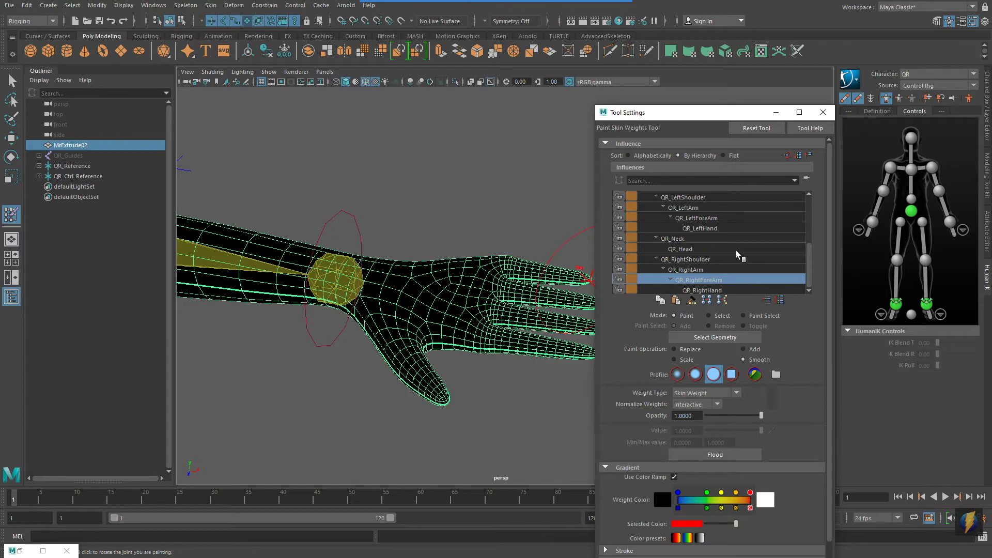
pyautogui.click(707, 220)
pyautogui.keyDown('alt'); pyautogui.moveTo(500, 231); pyautogui.dragTo(464, 234, button='right'); pyautogui.keyUp('alt')
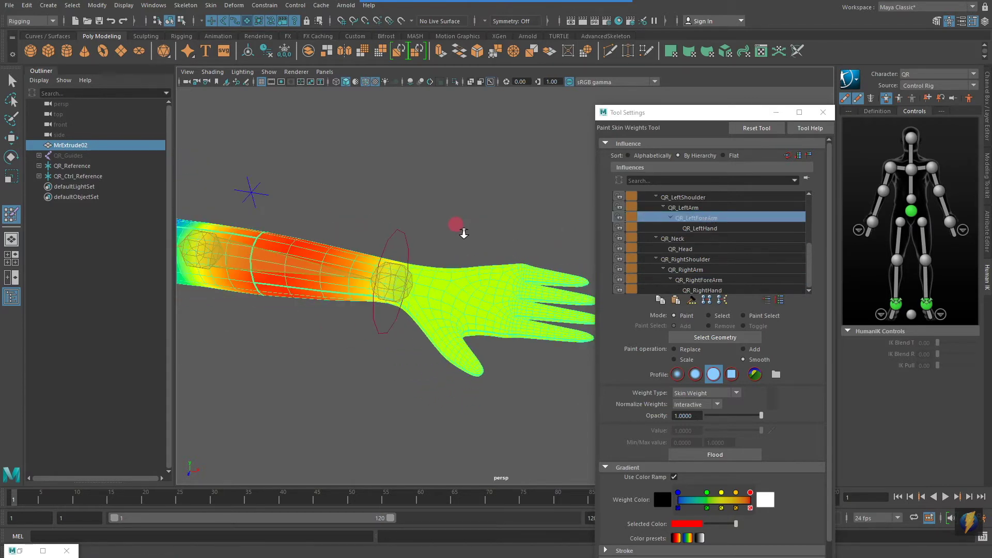
# Step: Compare the QR_LeftArm, QR_LeftForeArm and QR_LeftHand weights along the left arm and hand
pyautogui.click(683, 208)
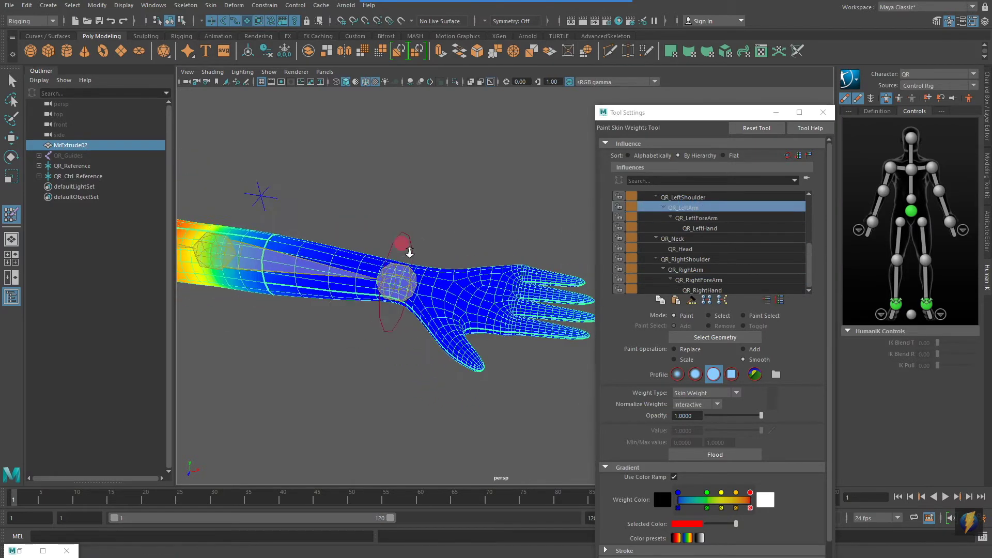
pyautogui.keyDown('alt'); pyautogui.moveTo(401, 246); pyautogui.dragTo(225, 247, button='right'); pyautogui.keyUp('alt')
pyautogui.click(701, 219)
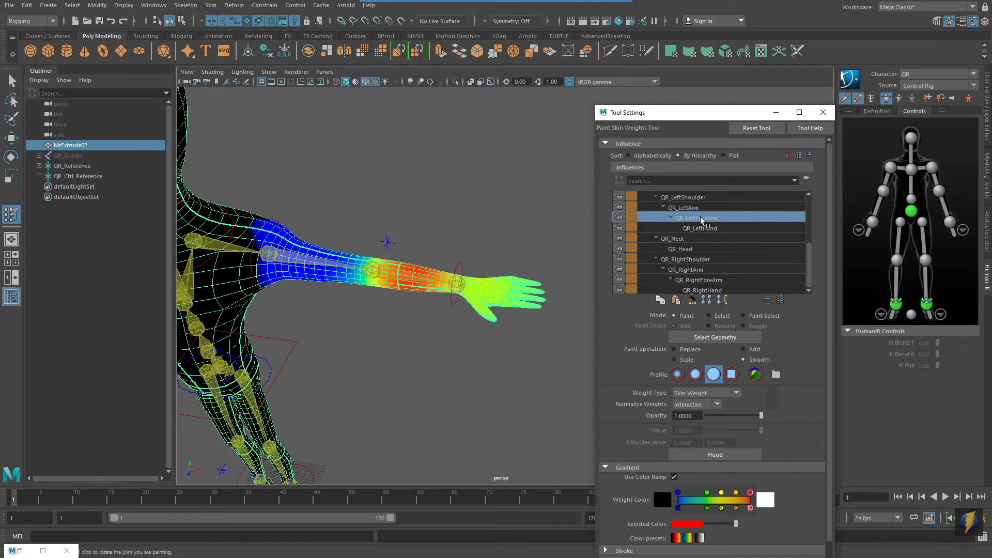
pyautogui.click(707, 229)
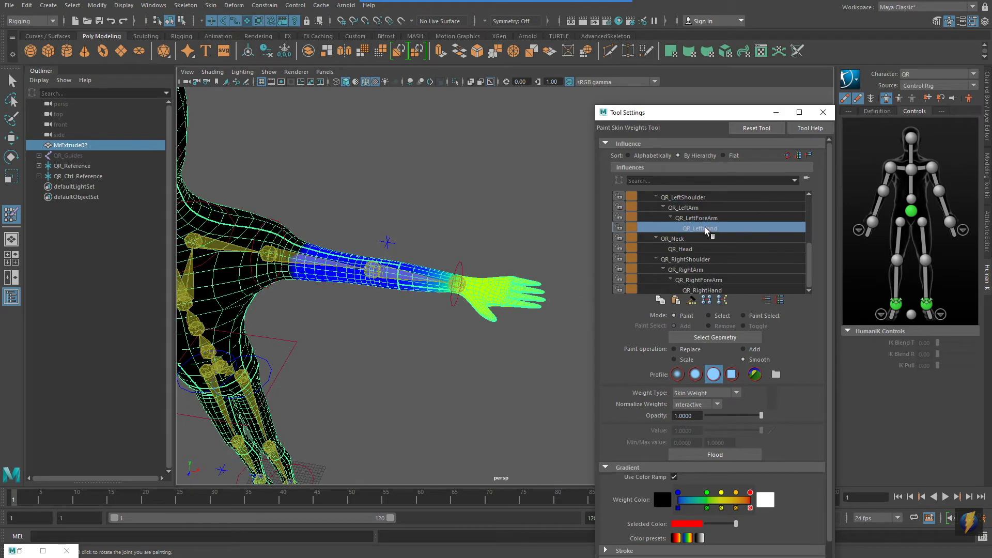
pyautogui.keyDown('alt'); pyautogui.moveTo(413, 317); pyautogui.dragTo(604, 324, button='right'); pyautogui.keyUp('alt')
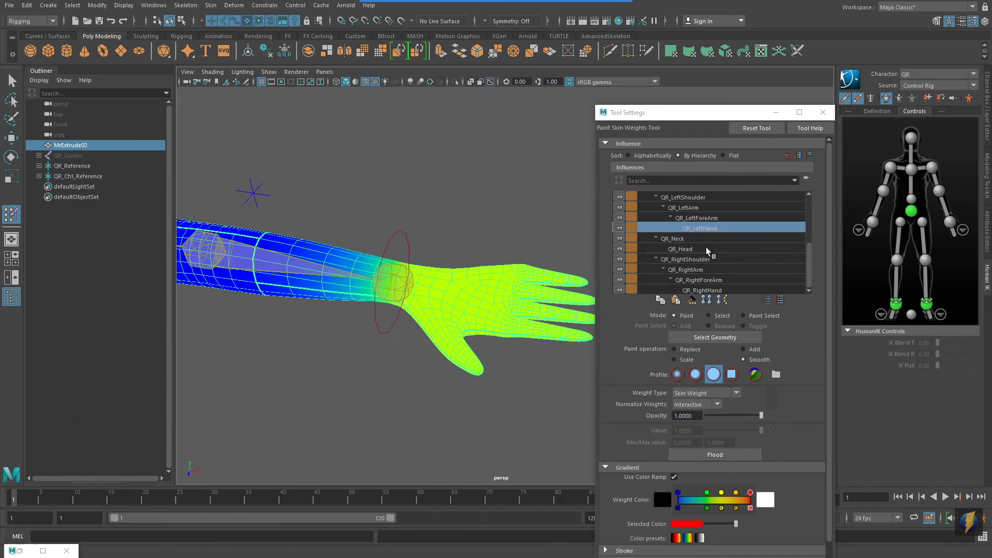
pyautogui.click(697, 219)
# Step: Make QR_LeftHand the influence, set the operation to Replace with value 1, and paint the fingers and upper hand
pyautogui.click(700, 229)
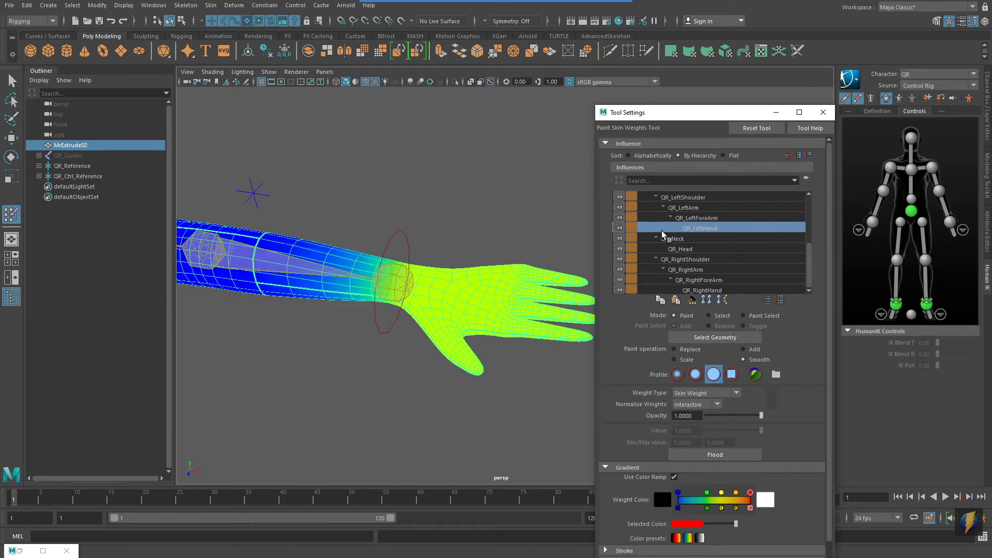
pyautogui.moveTo(718, 116); pyautogui.dragTo(775, 100)
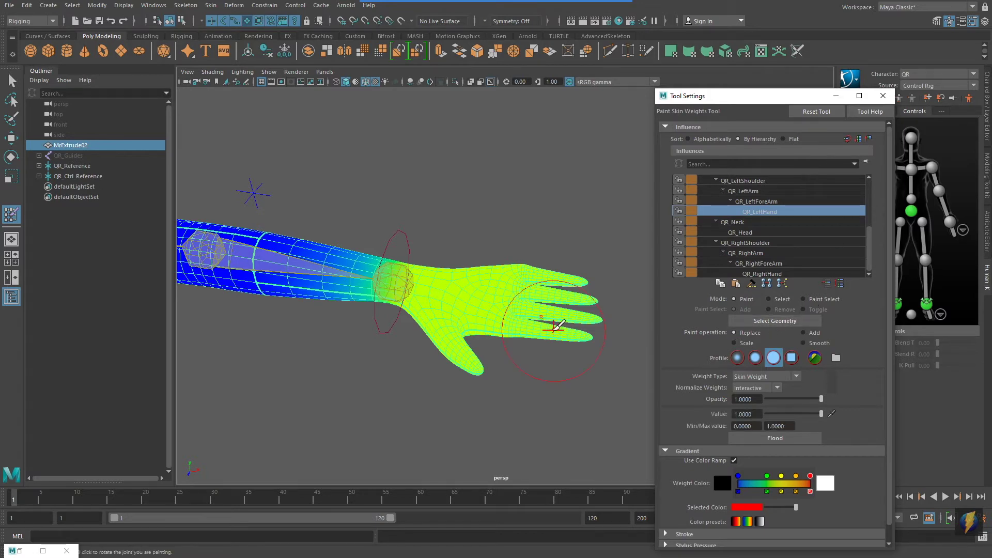
pyautogui.keyDown('alt'); pyautogui.moveTo(586, 343); pyautogui.dragTo(561, 332); pyautogui.keyUp('alt')
pyautogui.keyDown('alt'); pyautogui.moveTo(500, 347); pyautogui.dragTo(537, 336, button='right'); pyautogui.keyUp('alt')
pyautogui.keyDown('alt'); pyautogui.moveTo(535, 329); pyautogui.dragTo(523, 326); pyautogui.keyUp('alt')
pyautogui.moveTo(532, 282)
pyautogui.mouseDown()
pyautogui.moveTo(555, 273)
pyautogui.moveTo(619, 331)
pyautogui.moveTo(517, 283)
pyautogui.moveTo(505, 347)
pyautogui.moveTo(524, 290)
pyautogui.moveTo(524, 437)
pyautogui.moveTo(503, 350)
pyautogui.moveTo(467, 338)
pyautogui.mouseUp()
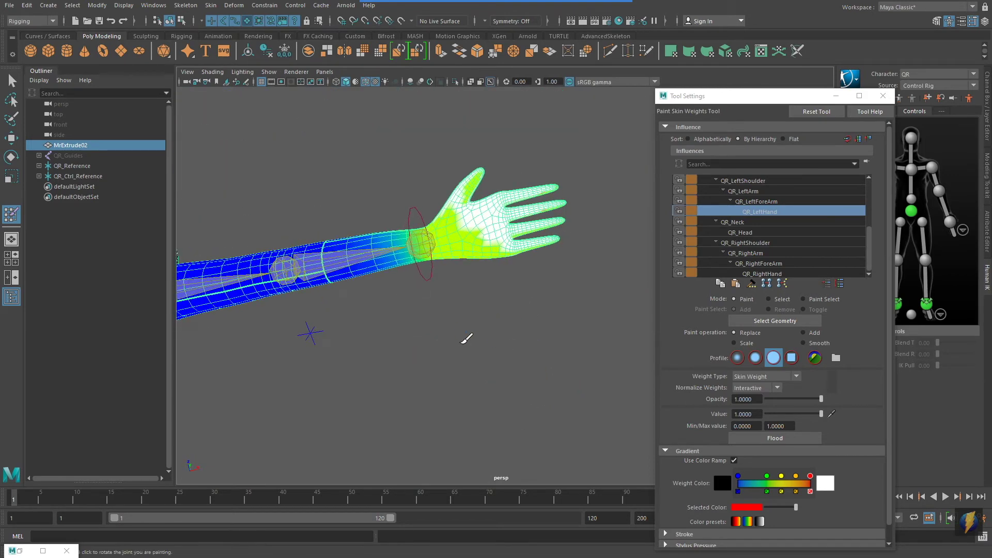
# Step: Extend the full QR_LeftHand weight over the thumb, the rest of the palm and the hand's edge towards the wrist
pyautogui.keyDown('alt'); pyautogui.moveTo(459, 331); pyautogui.dragTo(582, 331, button='right'); pyautogui.keyUp('alt')
pyautogui.keyDown('alt'); pyautogui.moveTo(468, 249); pyautogui.dragTo(483, 335, button='middle'); pyautogui.keyUp('alt')
pyautogui.keyDown('alt'); pyautogui.moveTo(414, 350); pyautogui.dragTo(568, 315, button='right'); pyautogui.keyUp('alt')
pyautogui.moveTo(461, 218)
pyautogui.mouseDown()
pyautogui.moveTo(485, 251)
pyautogui.moveTo(585, 224)
pyautogui.mouseUp()
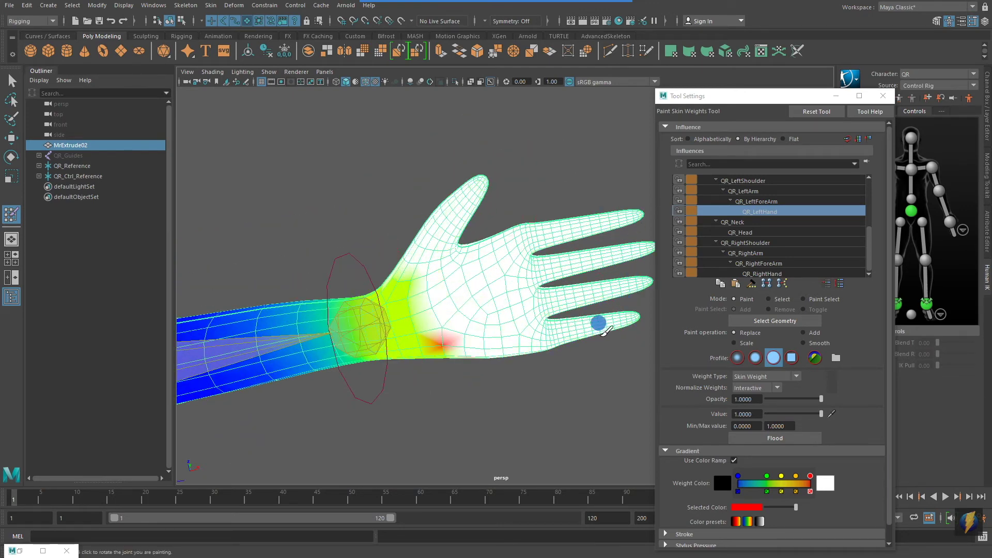
pyautogui.moveTo(472, 272); pyautogui.dragTo(466, 293)
pyautogui.moveTo(480, 333)
pyautogui.keyDown('alt'); pyautogui.mouseDown()
pyautogui.moveTo(516, 420)
pyautogui.moveTo(481, 276)
pyautogui.moveTo(525, 279)
pyautogui.moveTo(504, 323)
pyautogui.moveTo(499, 370)
pyautogui.moveTo(465, 310)
pyautogui.moveTo(465, 255)
pyautogui.moveTo(538, 284)
pyautogui.mouseUp(); pyautogui.keyUp('alt')
pyautogui.moveTo(620, 266)
pyautogui.keyDown('alt'); pyautogui.mouseDown()
pyautogui.moveTo(507, 259)
pyautogui.moveTo(517, 279)
pyautogui.moveTo(460, 277)
pyautogui.mouseUp(); pyautogui.keyUp('alt')
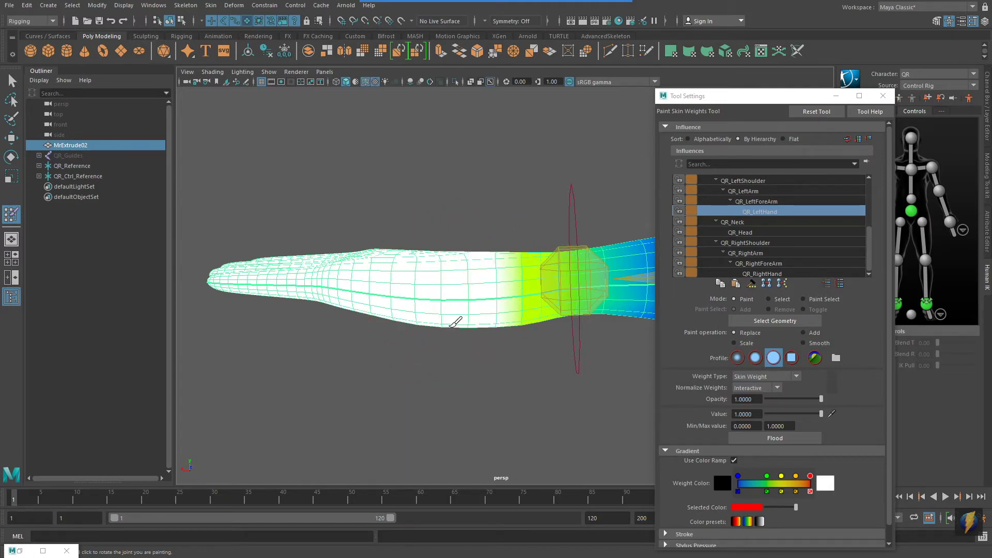
# Step: Rotate the left hand control downwards to test how the wrist deforms with the repainted hand weights
pyautogui.moveTo(455, 321)
pyautogui.keyDown('alt'); pyautogui.mouseDown()
pyautogui.moveTo(463, 345)
pyautogui.moveTo(649, 361)
pyautogui.moveTo(693, 326)
pyautogui.moveTo(701, 254)
pyautogui.moveTo(690, 326)
pyautogui.moveTo(440, 324)
pyautogui.mouseUp(); pyautogui.keyUp('alt')
pyautogui.click(11, 81)
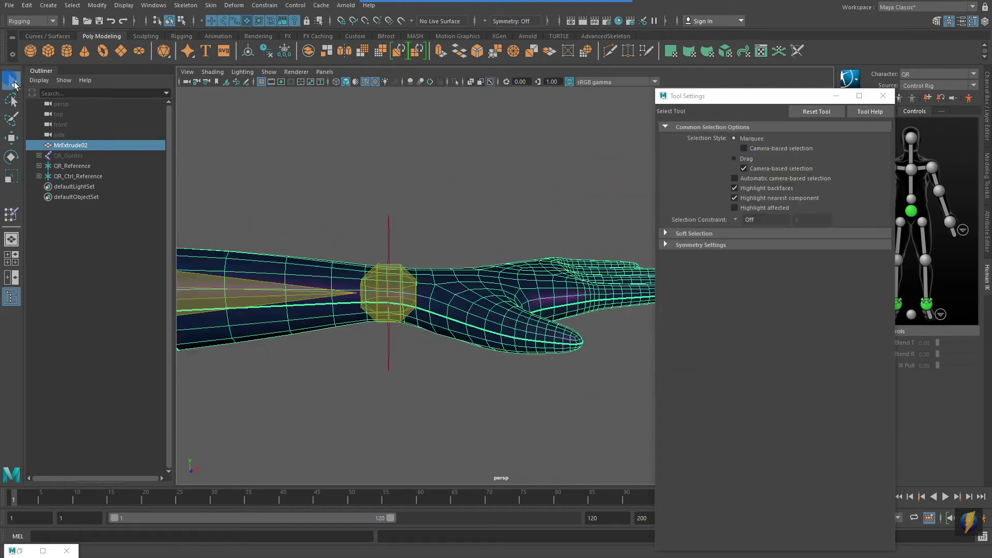
pyautogui.click(390, 230)
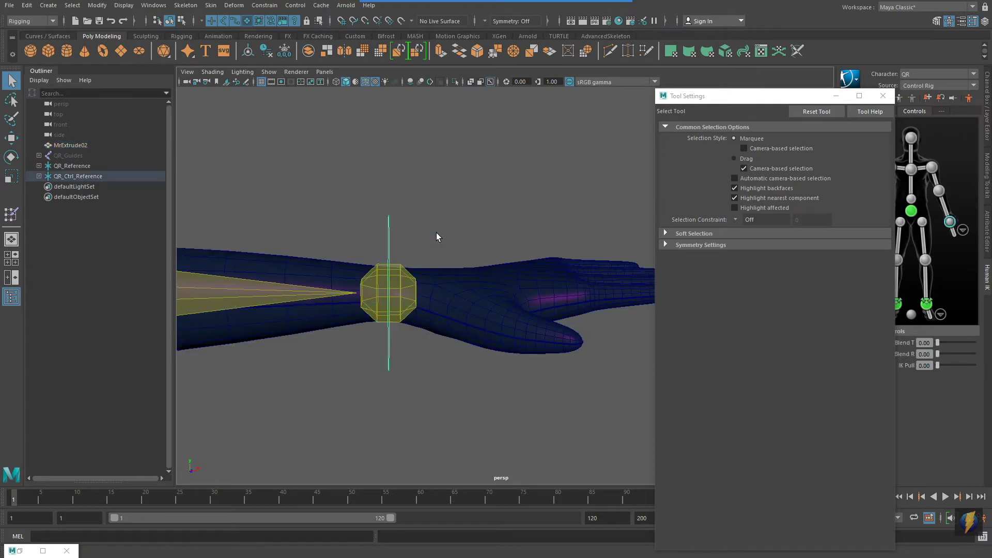
pyautogui.press('e')
pyautogui.moveTo(414, 250); pyautogui.dragTo(472, 307)
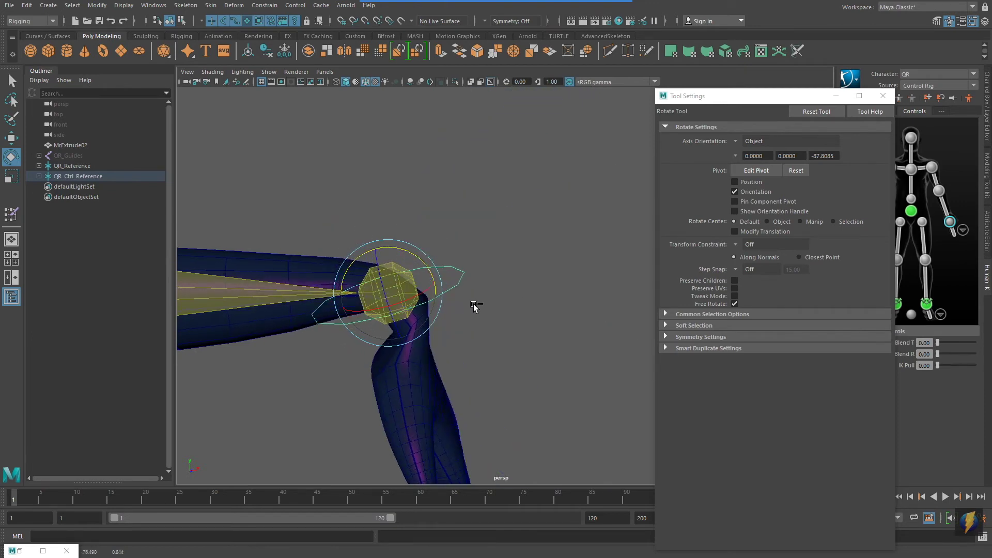
# Step: Return MrExtrude02 to Paint Skin Weights and smooth the QR_LeftHand weights around the base of the hand with a larger brush
pyautogui.click(491, 309)
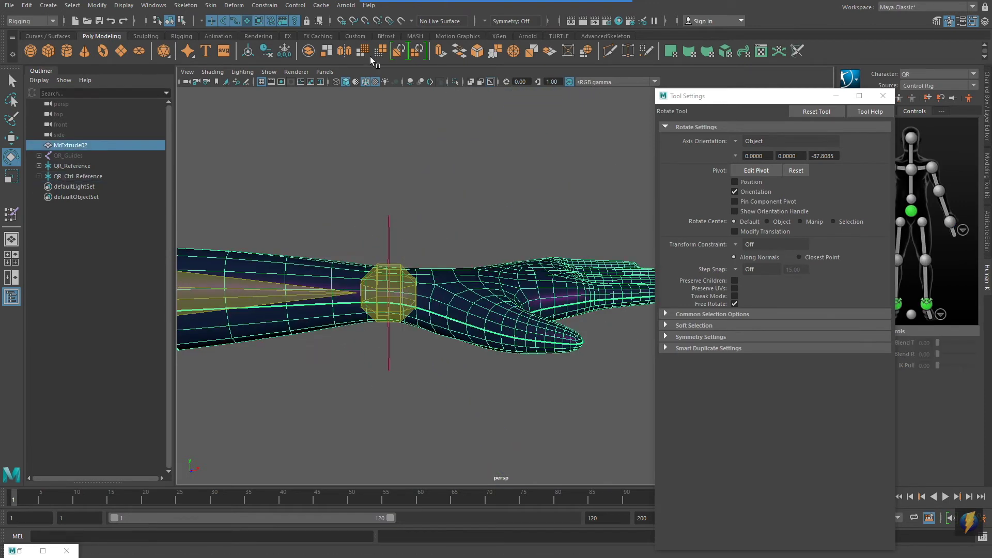
pyautogui.click(212, 6)
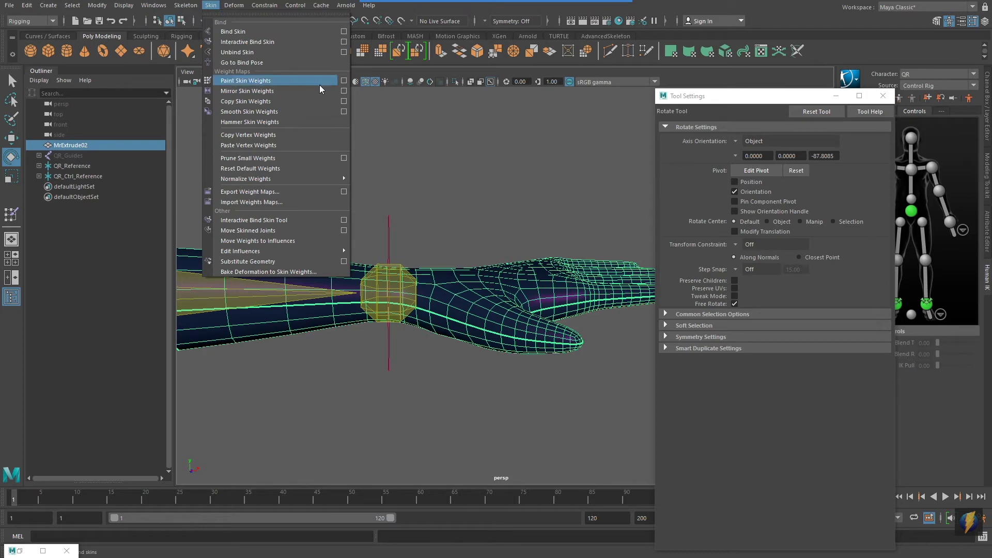
pyautogui.click(344, 82)
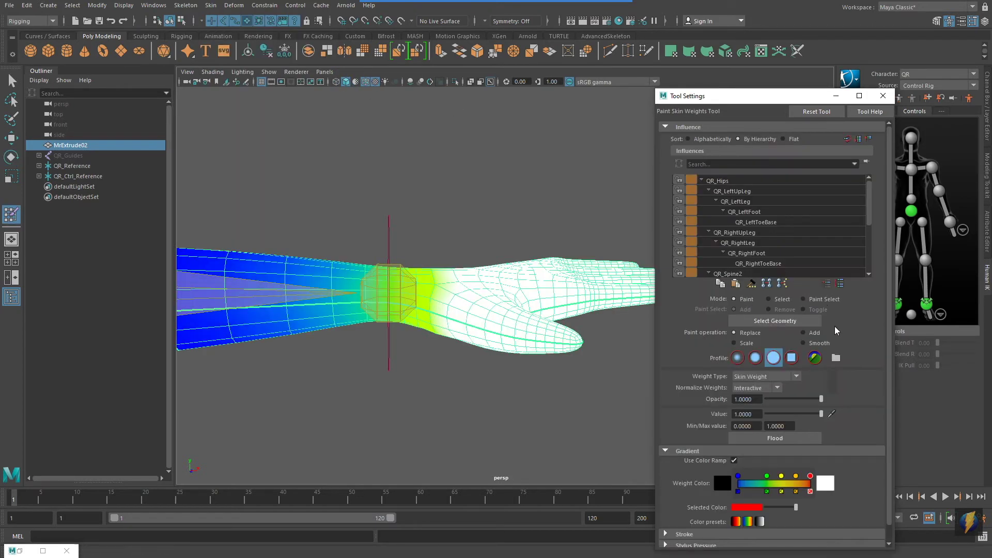
pyautogui.click(805, 344)
pyautogui.keyDown('alt'); pyautogui.moveTo(476, 292); pyautogui.dragTo(472, 319); pyautogui.keyUp('alt')
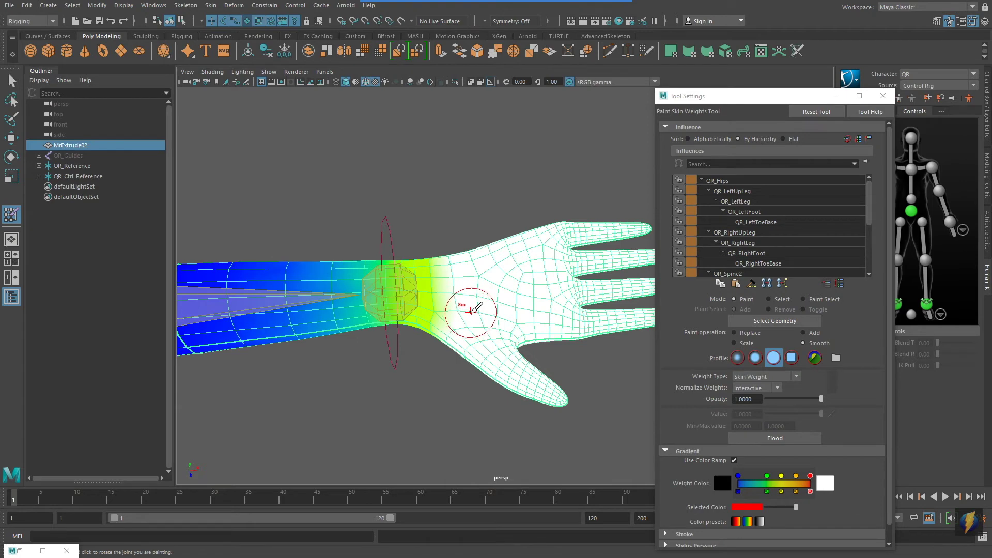
pyautogui.scroll(-4, 473, 312)
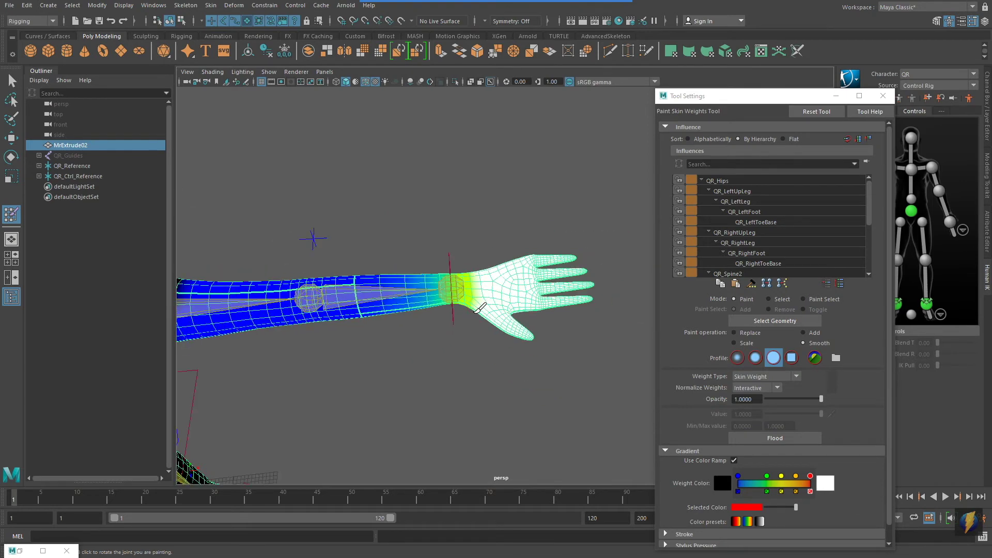
pyautogui.scroll(5, 464, 310)
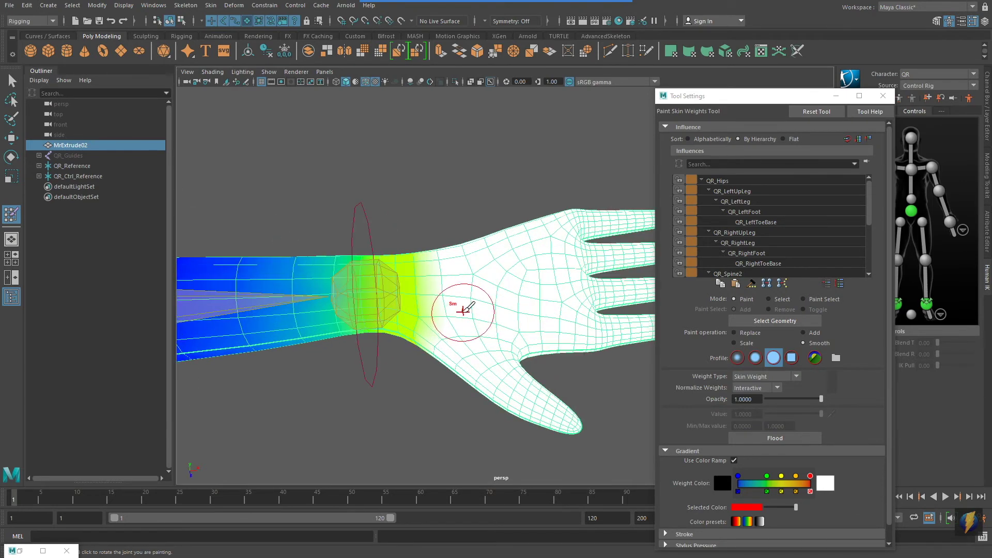
pyautogui.moveTo(474, 310); pyautogui.dragTo(494, 305)
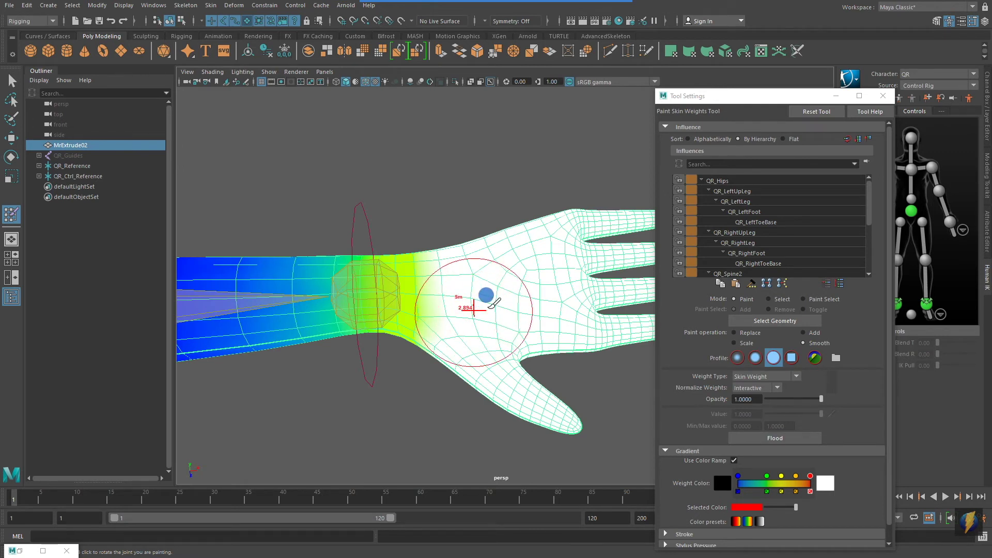
pyautogui.moveTo(440, 250); pyautogui.dragTo(445, 286)
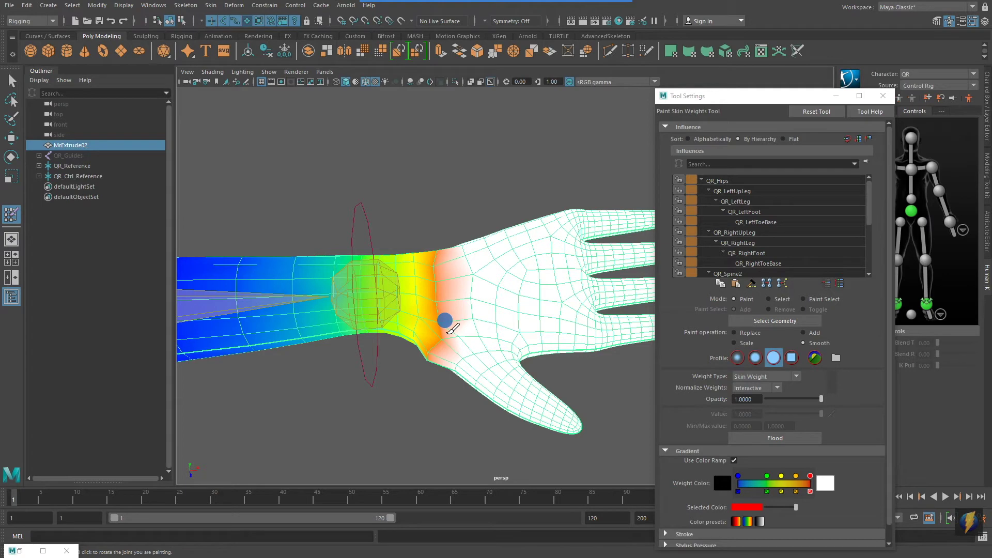
pyautogui.moveTo(447, 327)
pyautogui.keyDown('alt'); pyautogui.mouseDown()
pyautogui.moveTo(434, 239)
pyautogui.moveTo(437, 262)
pyautogui.mouseUp(); pyautogui.keyUp('alt')
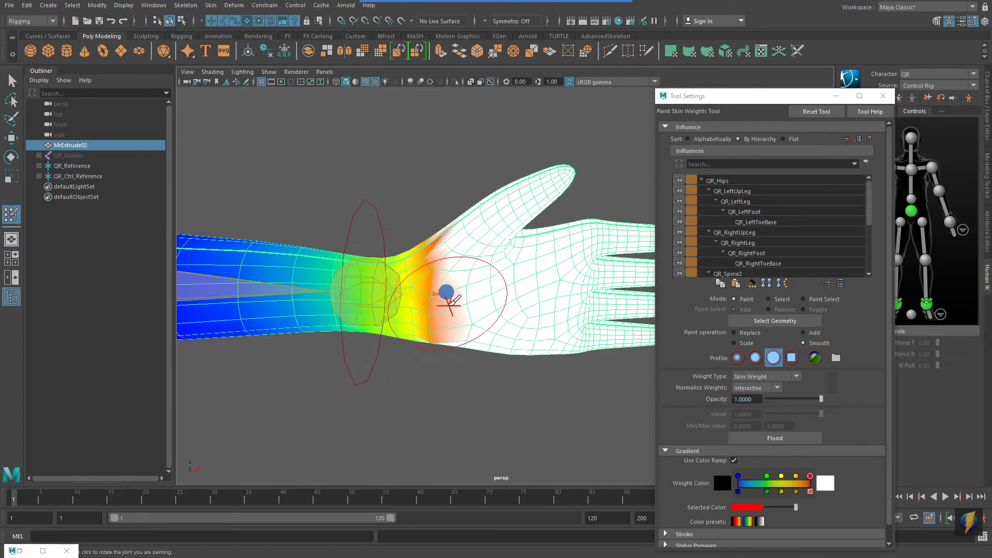
pyautogui.moveTo(453, 301)
pyautogui.keyDown('alt'); pyautogui.mouseDown()
pyautogui.moveTo(448, 246)
pyautogui.moveTo(436, 281)
pyautogui.moveTo(434, 256)
pyautogui.moveTo(436, 232)
pyautogui.moveTo(440, 245)
pyautogui.moveTo(453, 223)
pyautogui.mouseUp(); pyautogui.keyUp('alt')
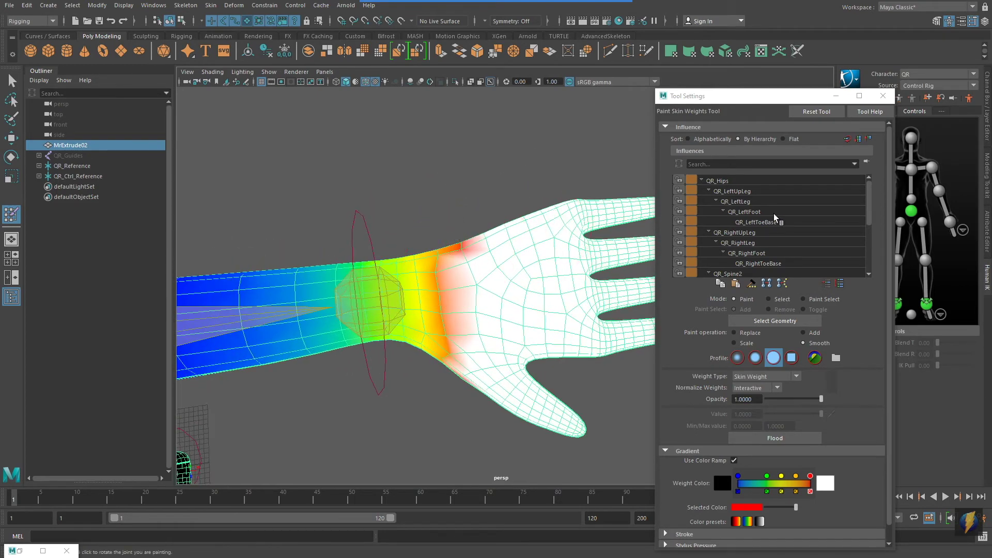
# Step: Make QR_LeftForeArm the influence and smooth its weights all around the left wrist and the base of the hand
pyautogui.scroll(-3, 798, 231)
pyautogui.click(800, 252)
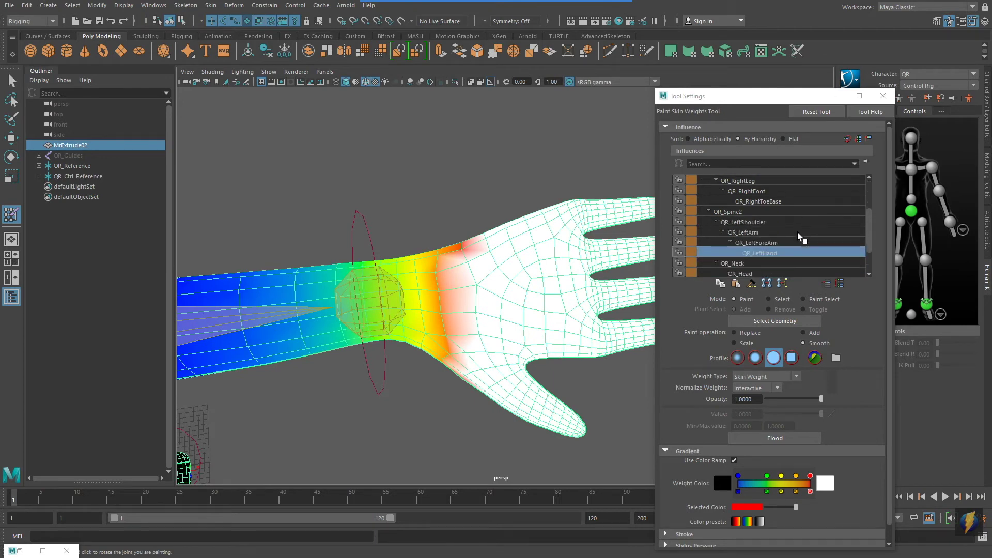
pyautogui.click(781, 243)
pyautogui.keyDown('alt'); pyautogui.moveTo(549, 232); pyautogui.dragTo(543, 209); pyautogui.keyUp('alt')
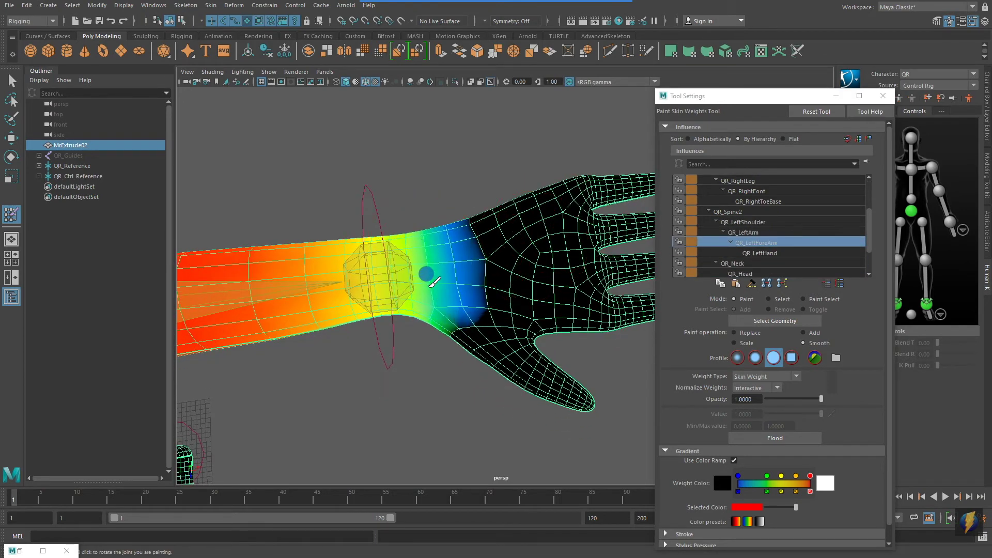
pyautogui.keyDown('alt'); pyautogui.moveTo(433, 308); pyautogui.dragTo(411, 194); pyautogui.keyUp('alt')
pyautogui.moveTo(435, 258)
pyautogui.mouseDown()
pyautogui.moveTo(442, 305)
pyautogui.moveTo(447, 259)
pyautogui.mouseUp()
pyautogui.moveTo(457, 302)
pyautogui.mouseDown()
pyautogui.moveTo(462, 309)
pyautogui.moveTo(436, 203)
pyautogui.mouseUp()
pyautogui.moveTo(416, 242)
pyautogui.mouseDown()
pyautogui.moveTo(413, 291)
pyautogui.moveTo(377, 266)
pyautogui.moveTo(393, 262)
pyautogui.moveTo(414, 276)
pyautogui.moveTo(417, 343)
pyautogui.moveTo(458, 343)
pyautogui.moveTo(437, 323)
pyautogui.mouseUp()
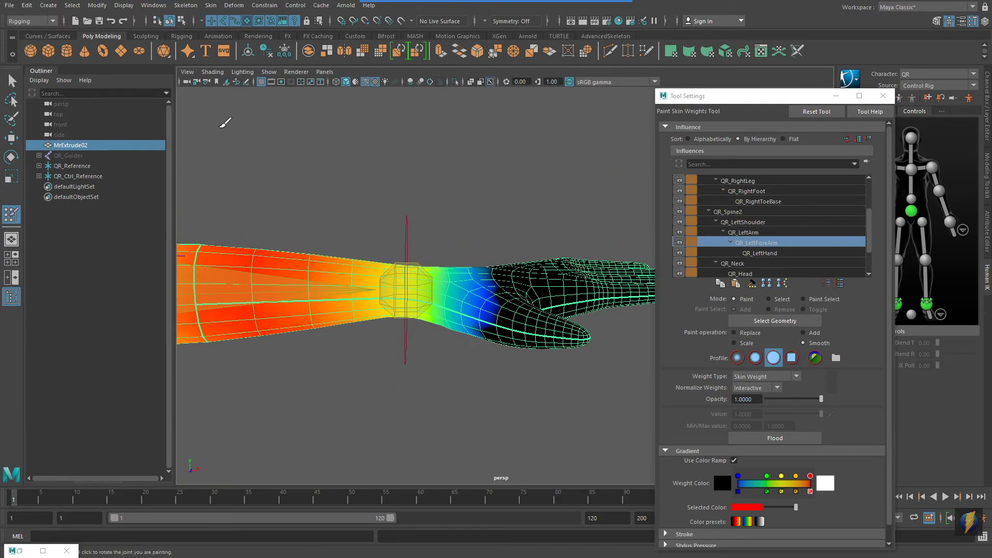
# Step: Test the left wrist by rotating the hand control up about 44° and down about 48°, undoing each rotation
pyautogui.click(11, 80)
pyautogui.click(408, 231)
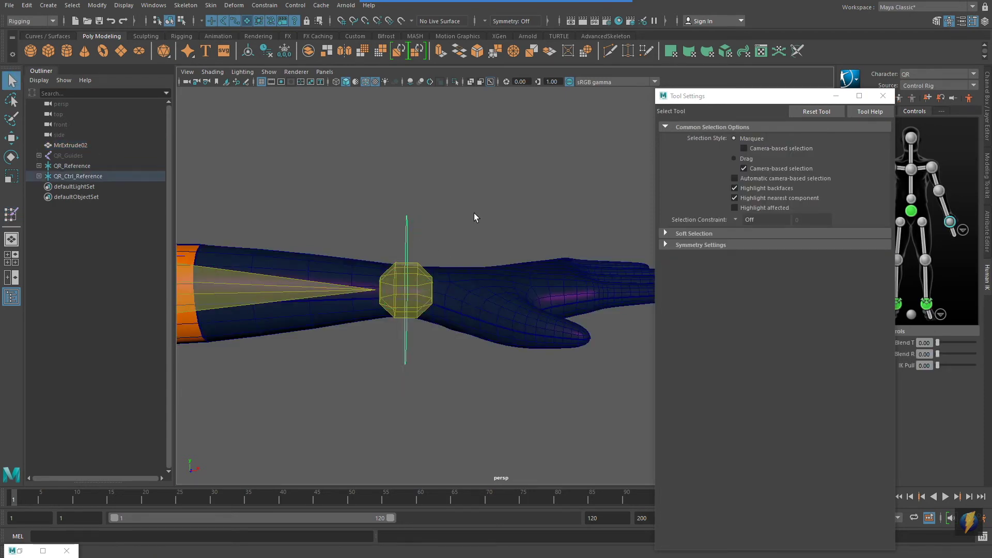
pyautogui.press('e')
pyautogui.moveTo(431, 247); pyautogui.dragTo(374, 206)
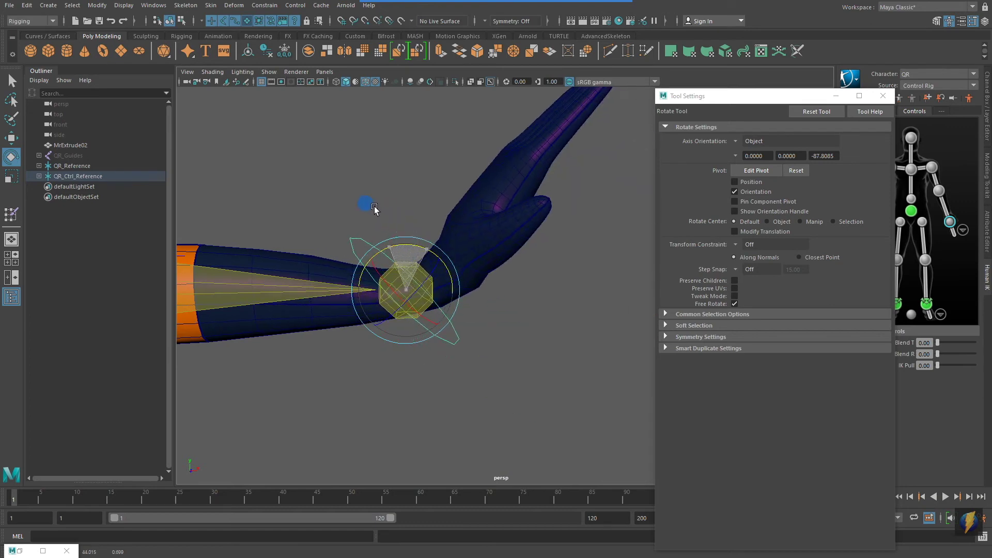
pyautogui.hotkey('ctrl', 'z')
pyautogui.keyDown('alt'); pyautogui.moveTo(476, 246); pyautogui.dragTo(384, 262); pyautogui.keyUp('alt')
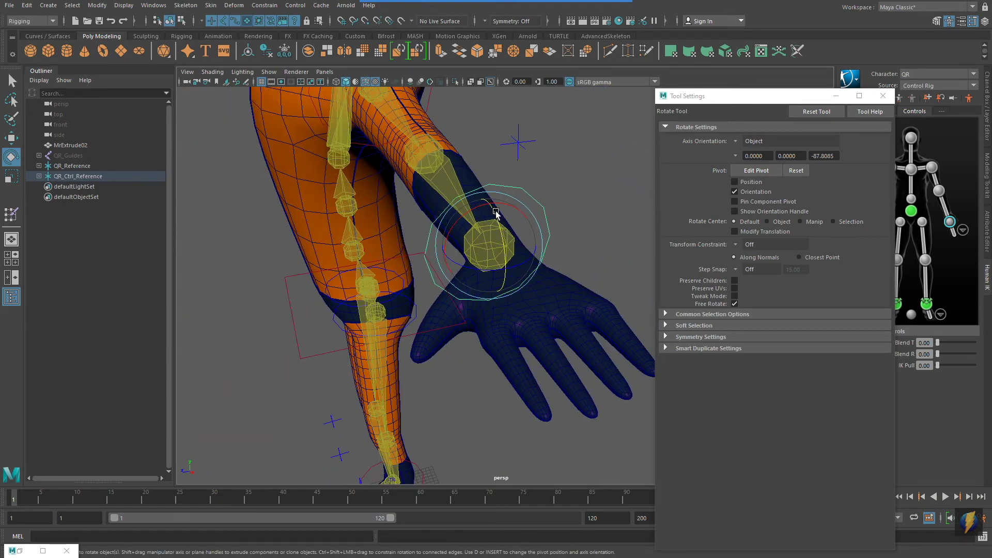
pyautogui.moveTo(503, 203); pyautogui.dragTo(386, 225)
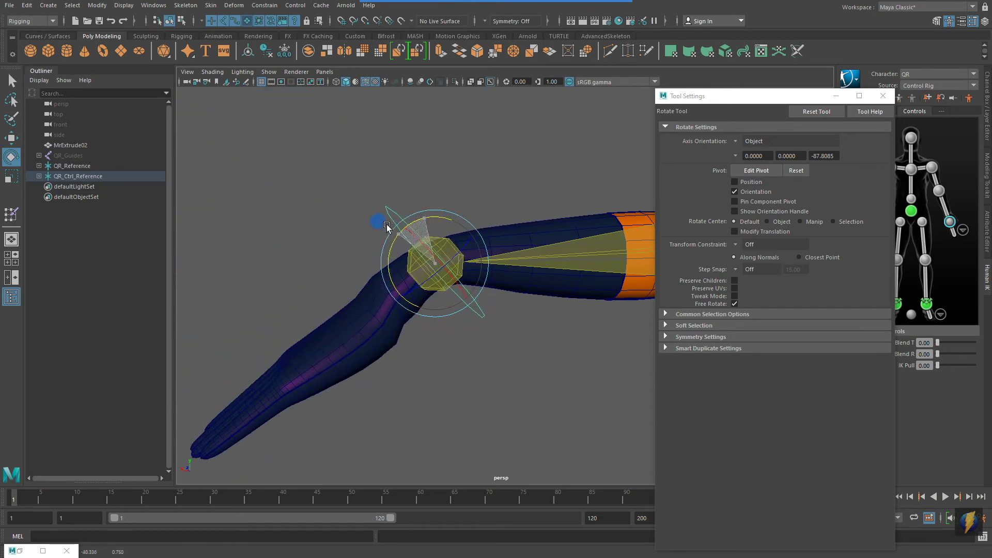
pyautogui.keyDown('alt'); pyautogui.moveTo(476, 229); pyautogui.dragTo(482, 292); pyautogui.keyUp('alt')
pyautogui.hotkey('ctrl', 'z')
# Step: Reopen Paint Skin Weights on MrExtrude02 and compare the QR_LeftHand, QR_LeftArm and QR_LeftShoulder weights around the wrist
pyautogui.moveTo(447, 236)
pyautogui.keyDown('alt'); pyautogui.mouseDown()
pyautogui.moveTo(443, 246)
pyautogui.moveTo(580, 341)
pyautogui.mouseUp(); pyautogui.keyUp('alt')
pyautogui.click(578, 337)
pyautogui.moveTo(572, 301)
pyautogui.keyDown('alt'); pyautogui.mouseDown(button='middle')
pyautogui.moveTo(498, 261)
pyautogui.moveTo(506, 236)
pyautogui.mouseUp(button='middle'); pyautogui.keyUp('alt')
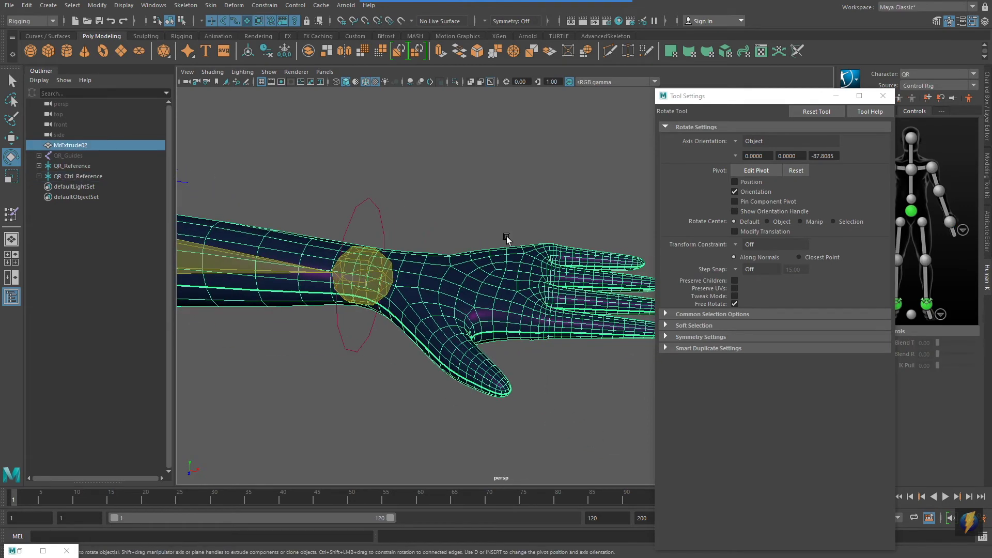
pyautogui.click(218, 7)
pyautogui.click(340, 82)
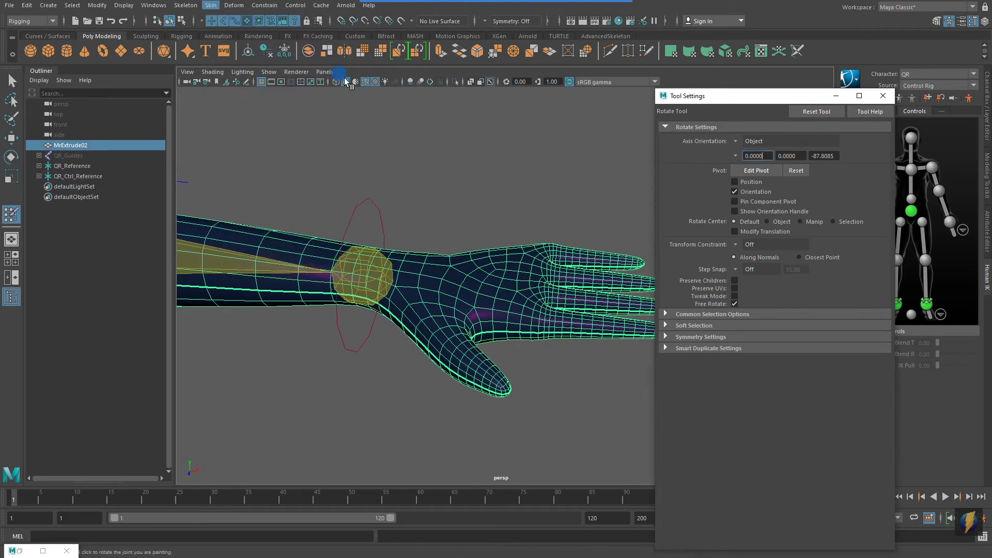
pyautogui.moveTo(519, 208)
pyautogui.keyDown('alt'); pyautogui.mouseDown()
pyautogui.moveTo(467, 176)
pyautogui.moveTo(457, 222)
pyautogui.moveTo(452, 189)
pyautogui.moveTo(454, 199)
pyautogui.mouseUp(); pyautogui.keyUp('alt')
pyautogui.keyDown('alt'); pyautogui.moveTo(455, 199); pyautogui.dragTo(456, 207, button='middle'); pyautogui.keyUp('alt')
pyautogui.keyDown('alt'); pyautogui.moveTo(456, 207); pyautogui.dragTo(460, 220); pyautogui.keyUp('alt')
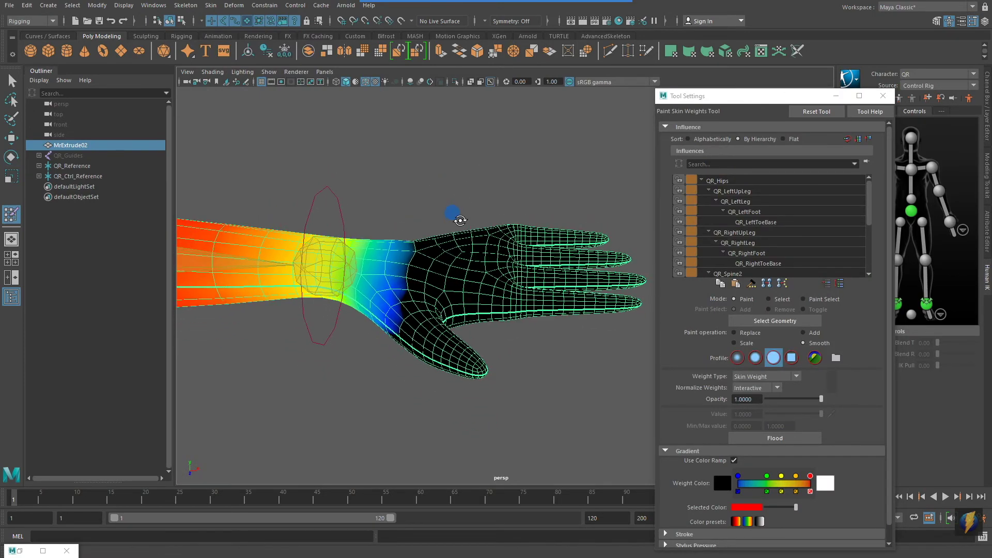
pyautogui.scroll(-2, 760, 230)
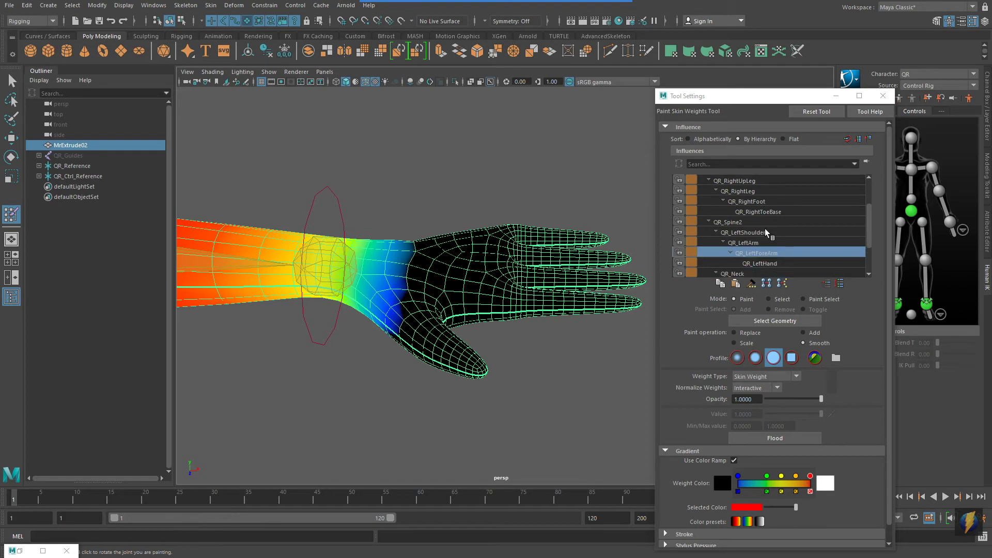
pyautogui.click(760, 264)
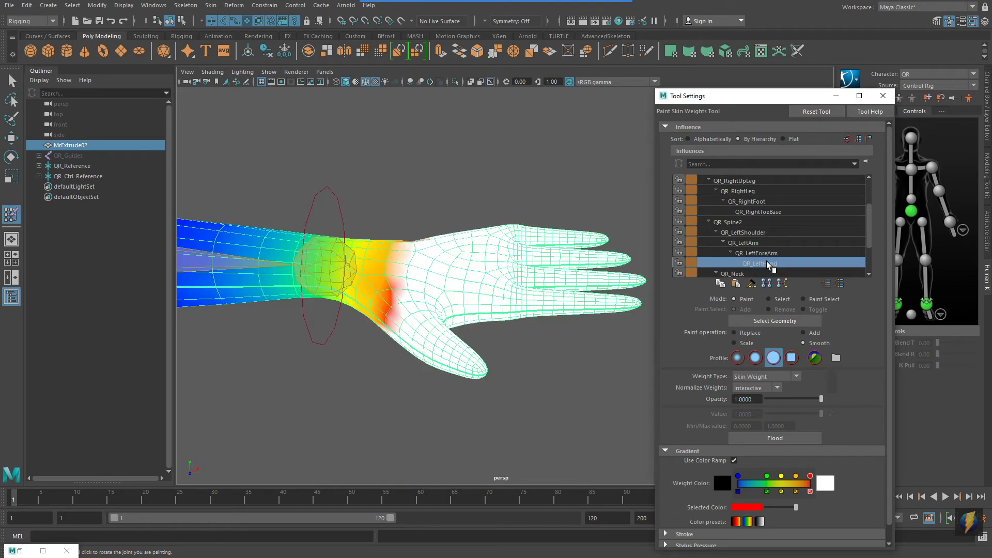
pyautogui.click(755, 244)
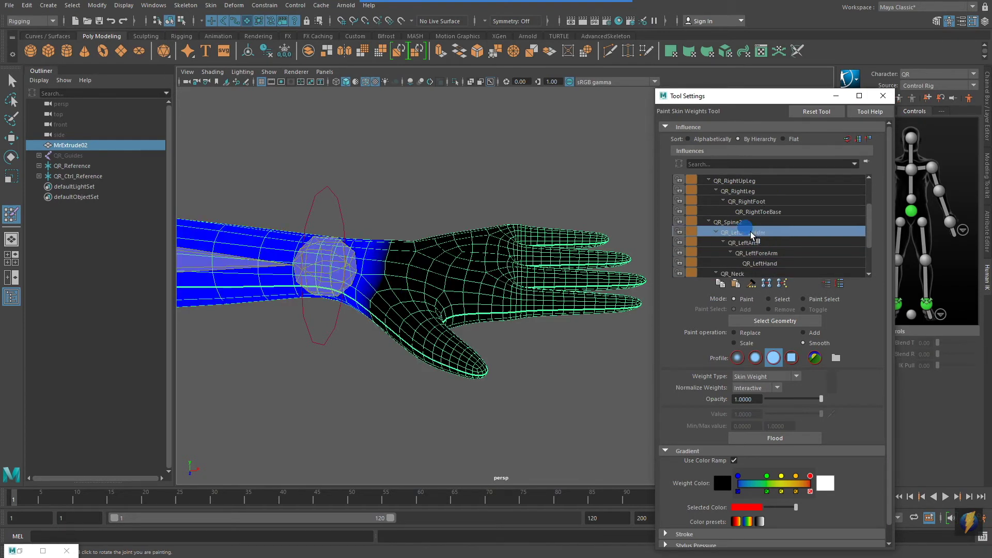
pyautogui.click(755, 243)
pyautogui.click(749, 232)
# Step: Paint the QR_Spine2 weight off the left wrist and the base of the hand using Replace with value 0
pyautogui.click(744, 222)
pyautogui.scroll(5, 472, 224)
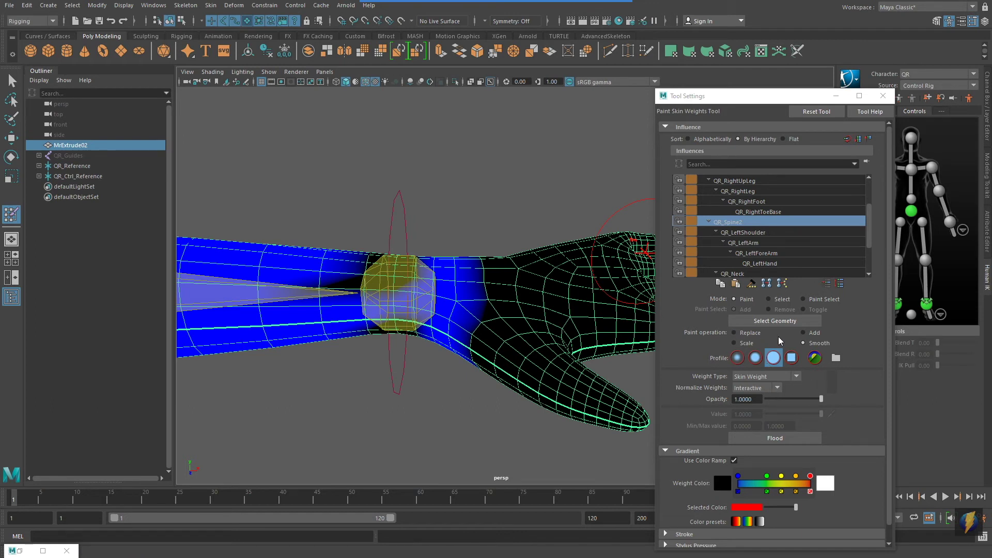
pyautogui.click(738, 334)
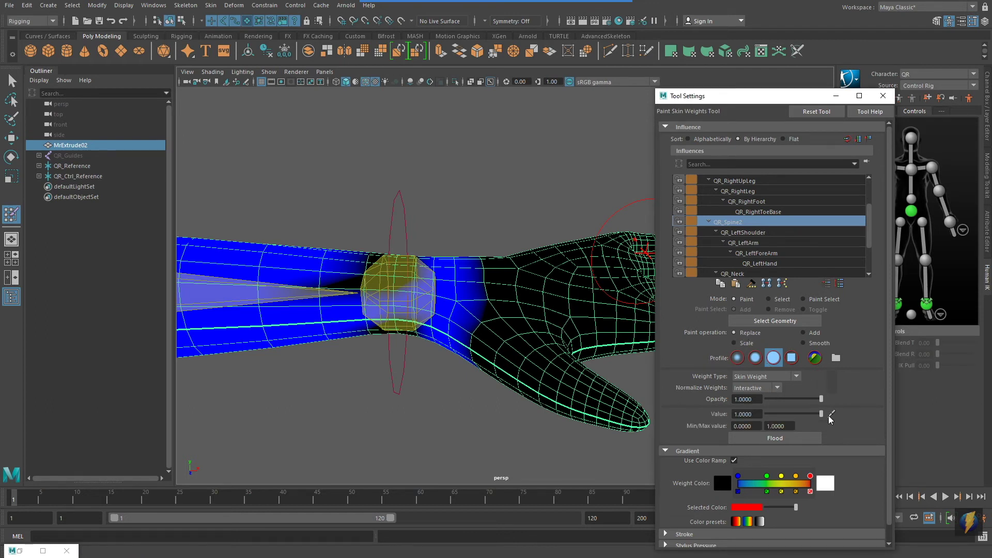
pyautogui.moveTo(450, 337); pyautogui.dragTo(451, 300)
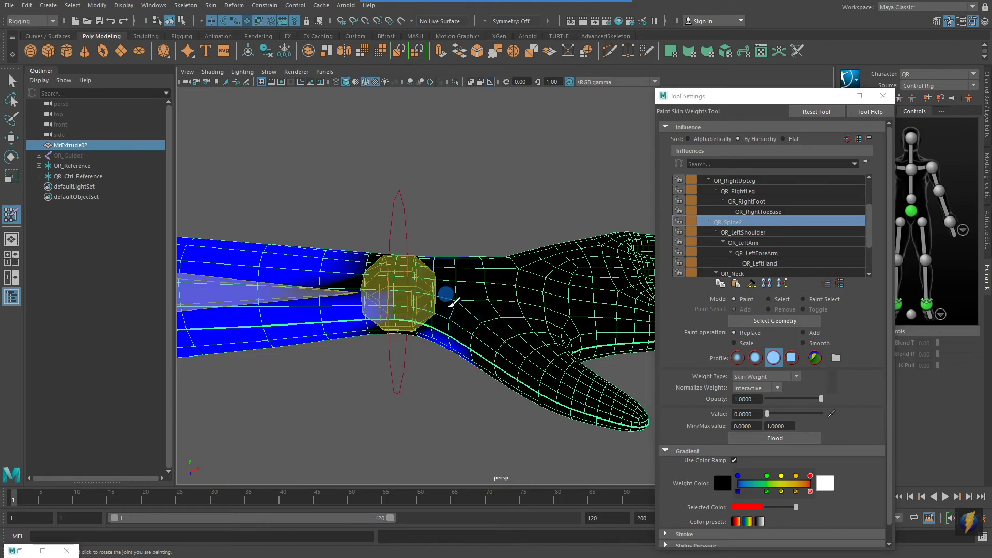
pyautogui.moveTo(464, 336)
pyautogui.keyDown('alt'); pyautogui.mouseDown()
pyautogui.moveTo(445, 310)
pyautogui.moveTo(453, 261)
pyautogui.moveTo(465, 283)
pyautogui.moveTo(450, 181)
pyautogui.moveTo(450, 240)
pyautogui.moveTo(486, 280)
pyautogui.moveTo(464, 313)
pyautogui.moveTo(468, 261)
pyautogui.moveTo(462, 283)
pyautogui.moveTo(479, 283)
pyautogui.mouseUp(); pyautogui.keyUp('alt')
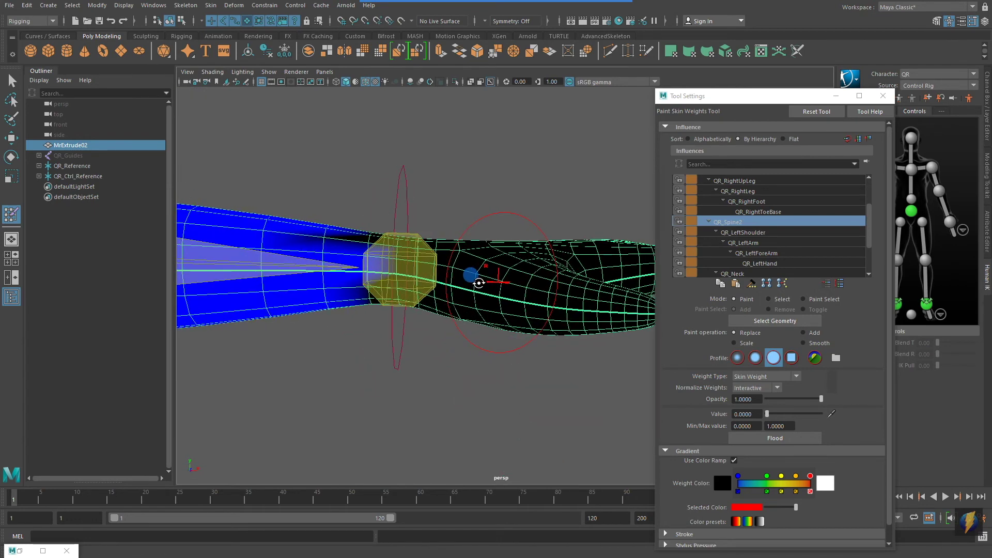
# Step: Check the QR_LeftShoulder, QR_LeftArm, QR_LeftForeArm, QR_LeftHand and QR_RightFoot influences for stray weights around the left wrist
pyautogui.click(744, 234)
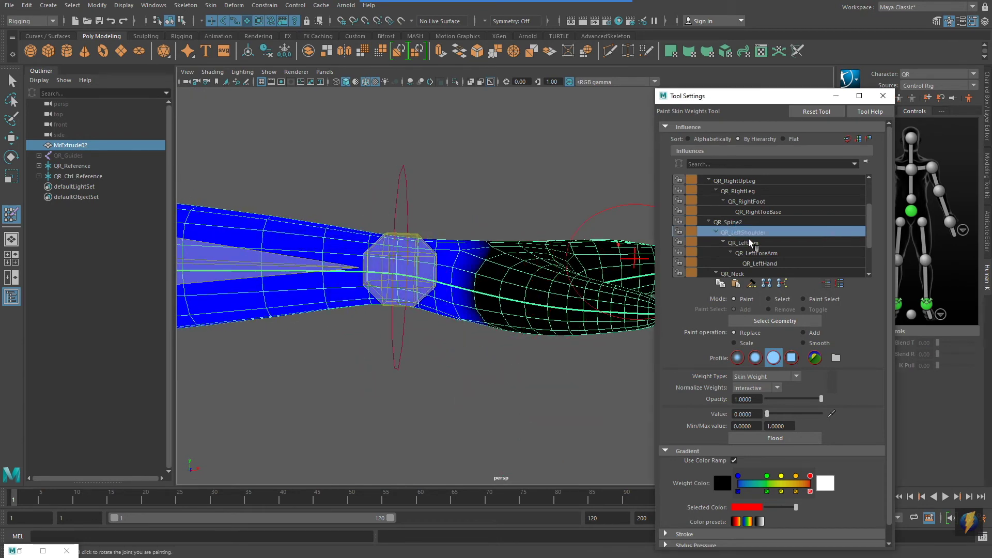
pyautogui.click(753, 244)
pyautogui.click(757, 254)
pyautogui.click(761, 263)
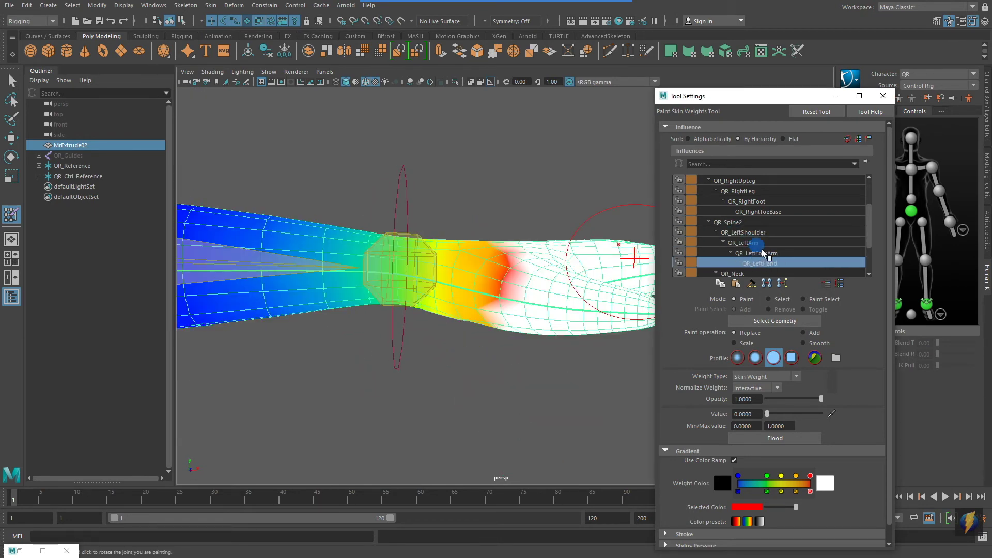
pyautogui.click(755, 213)
pyautogui.click(752, 202)
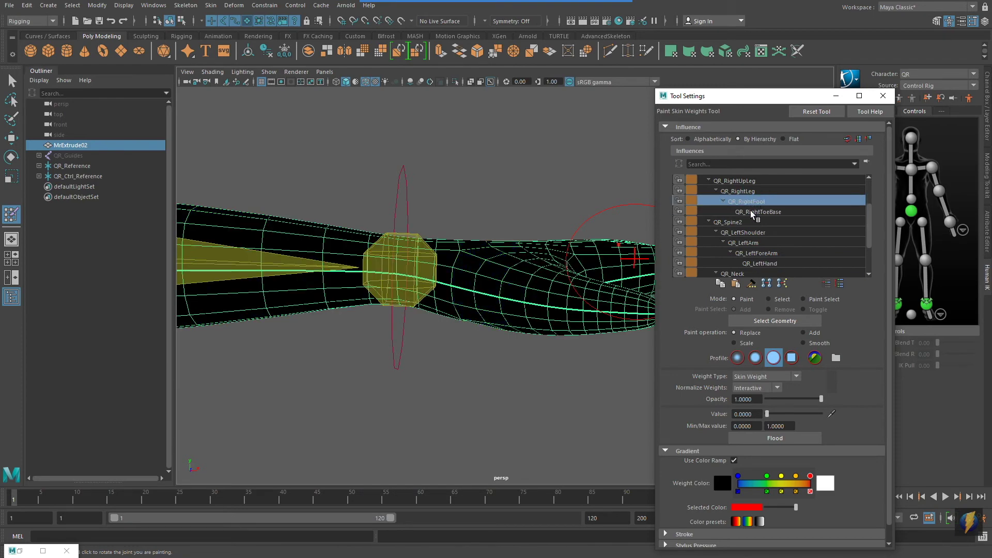
# Step: Paint the QR_RightToeBase weight off the base of the left hand on all sides using Replace with value 0
pyautogui.click(751, 211)
pyautogui.keyDown('alt'); pyautogui.moveTo(541, 255); pyautogui.dragTo(534, 301); pyautogui.keyUp('alt')
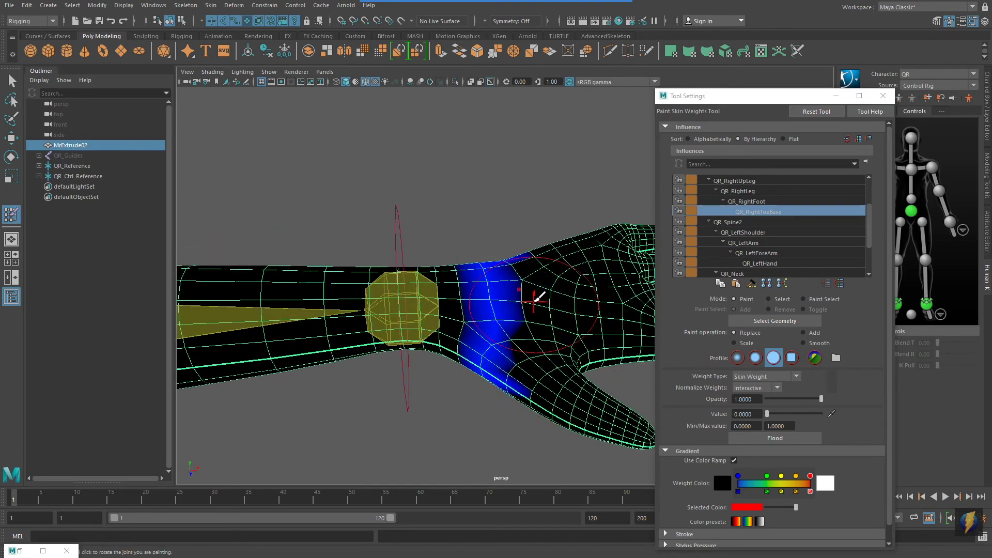
pyautogui.moveTo(494, 266)
pyautogui.keyDown('alt'); pyautogui.mouseDown()
pyautogui.moveTo(491, 348)
pyautogui.moveTo(483, 232)
pyautogui.moveTo(484, 255)
pyautogui.mouseUp(); pyautogui.keyUp('alt')
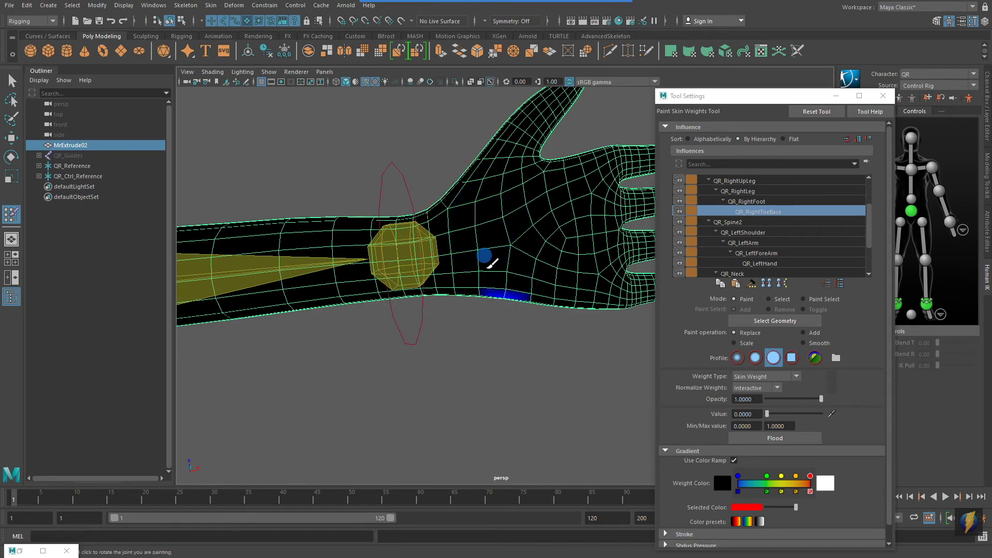
pyautogui.keyDown('alt'); pyautogui.moveTo(513, 297); pyautogui.dragTo(475, 186); pyautogui.keyUp('alt')
# Step: Check the QR_RightFoot, QR_RightLeg and QR_RightUpLeg influences, and paint the QR_LeftToeBase weight off the base of the left hand with value 0
pyautogui.click(746, 201)
pyautogui.keyDown('alt'); pyautogui.moveTo(552, 269); pyautogui.dragTo(519, 336); pyautogui.keyUp('alt')
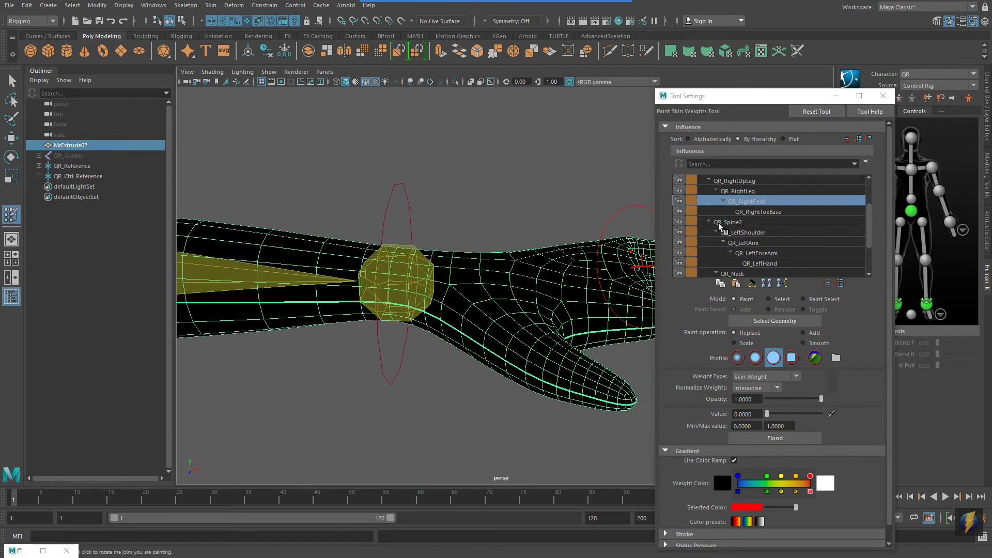
pyautogui.click(738, 192)
pyautogui.click(729, 181)
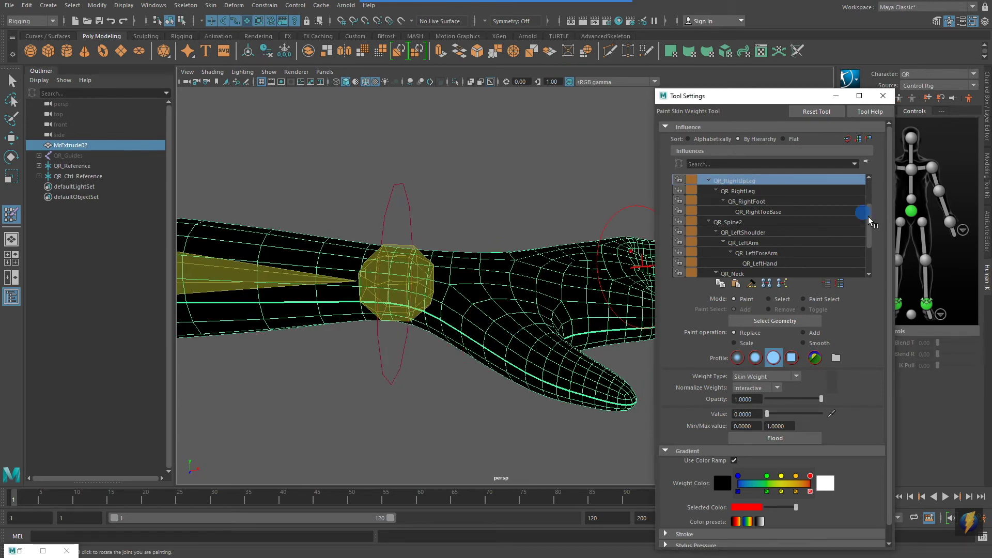
pyautogui.moveTo(868, 220); pyautogui.dragTo(866, 191)
pyautogui.click(780, 223)
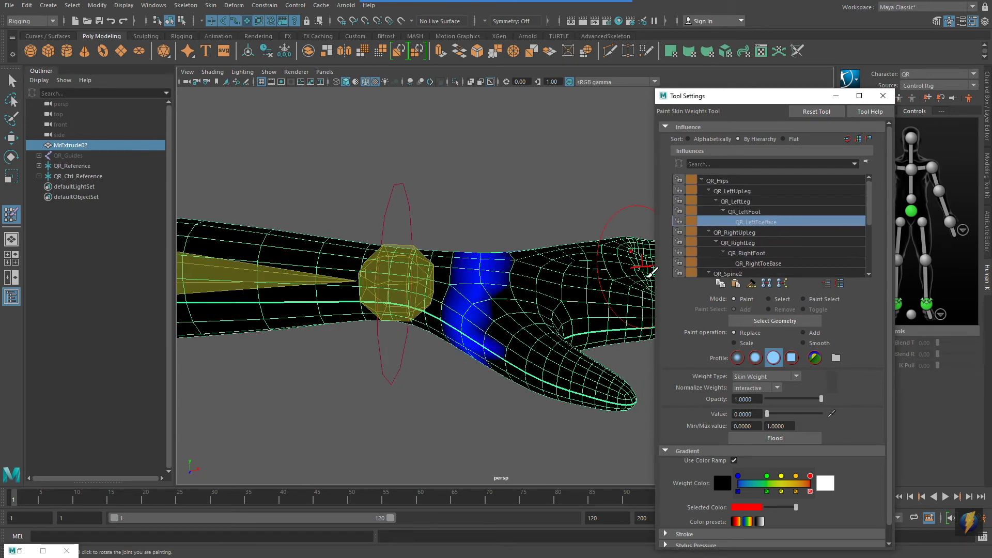
pyautogui.moveTo(481, 248); pyautogui.dragTo(472, 261)
pyautogui.keyDown('alt'); pyautogui.moveTo(479, 345); pyautogui.dragTo(480, 293); pyautogui.keyUp('alt')
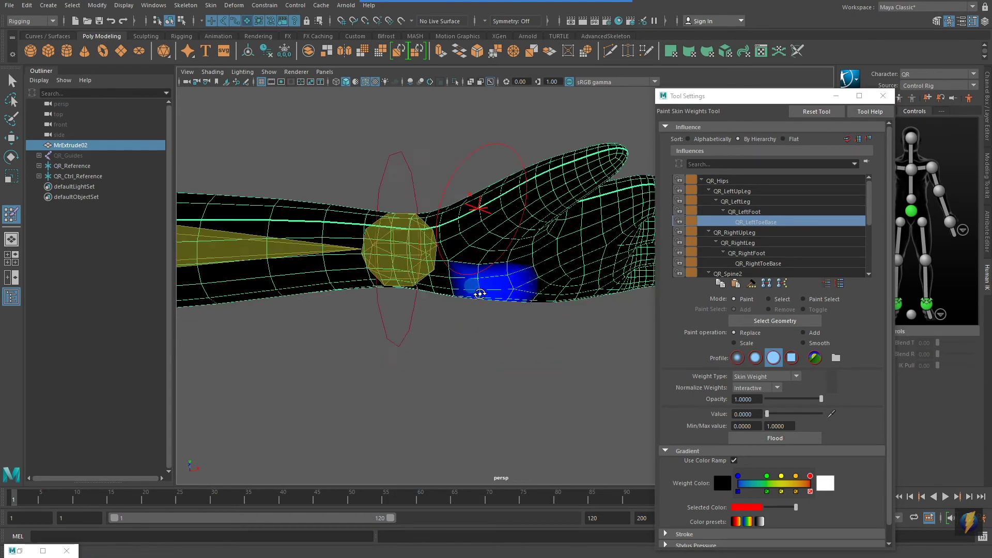
pyautogui.moveTo(480, 293)
pyautogui.mouseDown(button='middle')
pyautogui.moveTo(483, 217)
pyautogui.moveTo(513, 311)
pyautogui.moveTo(504, 448)
pyautogui.moveTo(496, 288)
pyautogui.mouseUp(button='middle')
# Step: Check the QR_LeftFoot, QR_Hips and QR_RightHand influences, and paint the QR_RightShoulder weight off the left wrist and hand base with value 0
pyautogui.click(762, 212)
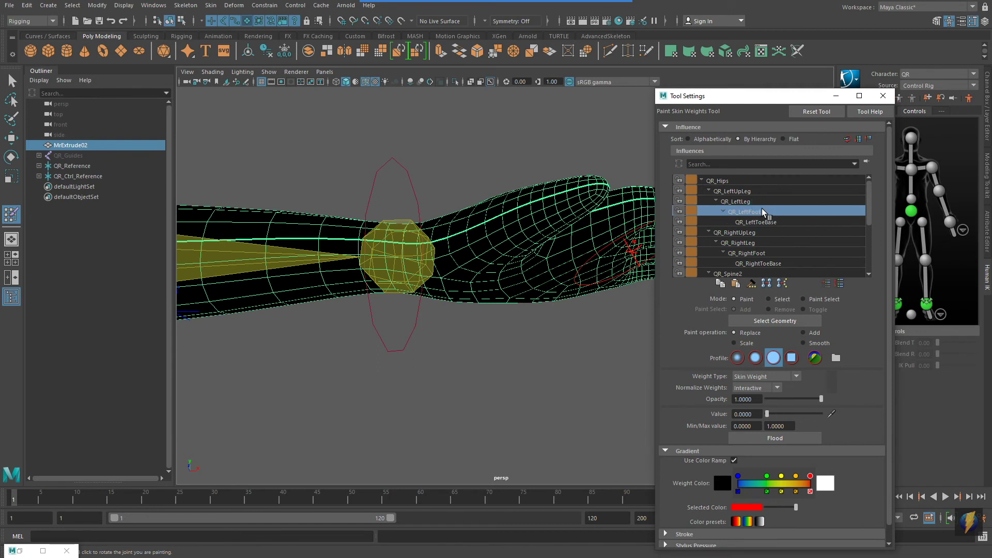
pyautogui.click(760, 203)
pyautogui.scroll(-3, 764, 222)
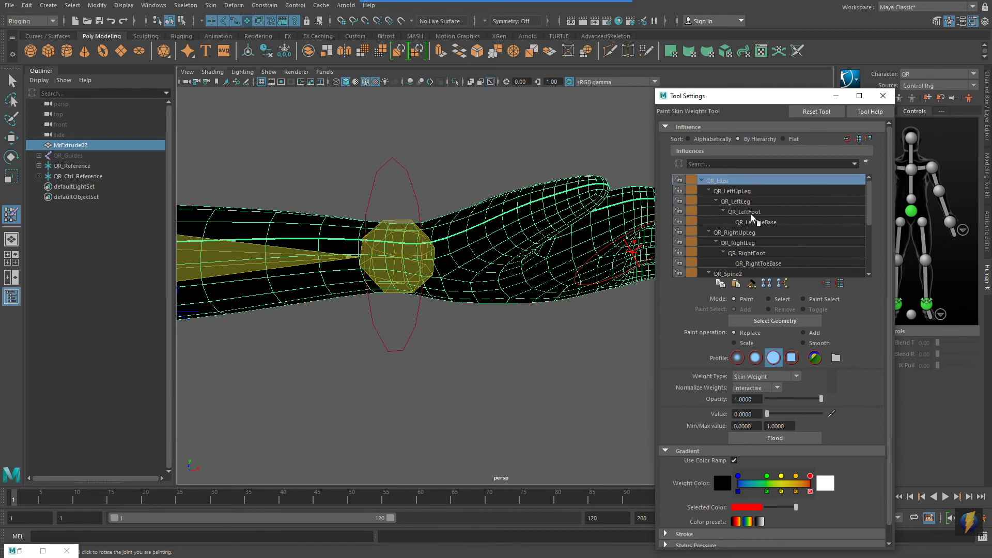
pyautogui.scroll(-1, 794, 257)
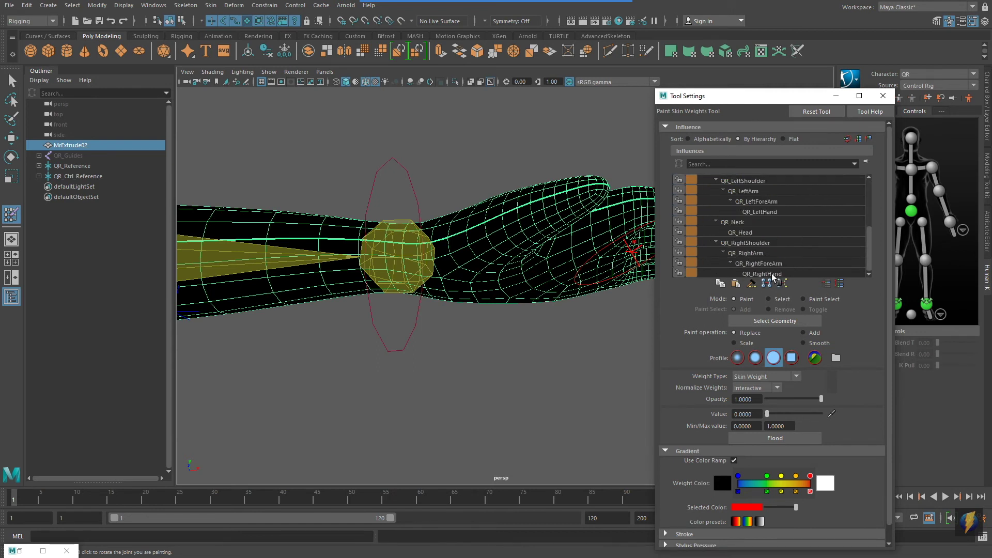
pyautogui.click(770, 274)
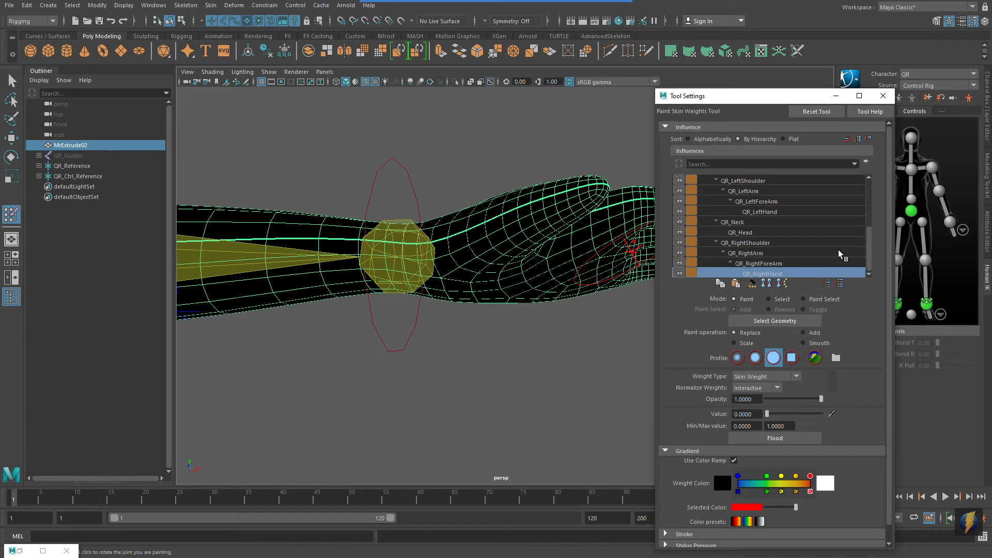
pyautogui.scroll(1, 840, 255)
pyautogui.scroll(1, 840, 254)
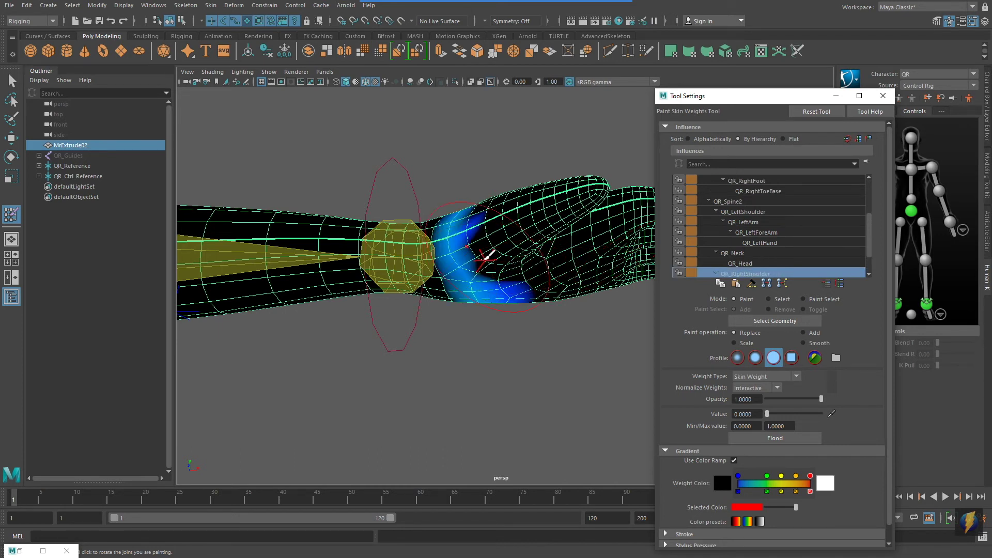
pyautogui.moveTo(485, 255); pyautogui.dragTo(472, 235)
pyautogui.moveTo(509, 294)
pyautogui.keyDown('alt'); pyautogui.mouseDown()
pyautogui.moveTo(483, 324)
pyautogui.moveTo(496, 162)
pyautogui.moveTo(505, 292)
pyautogui.moveTo(494, 288)
pyautogui.mouseUp(); pyautogui.keyUp('alt')
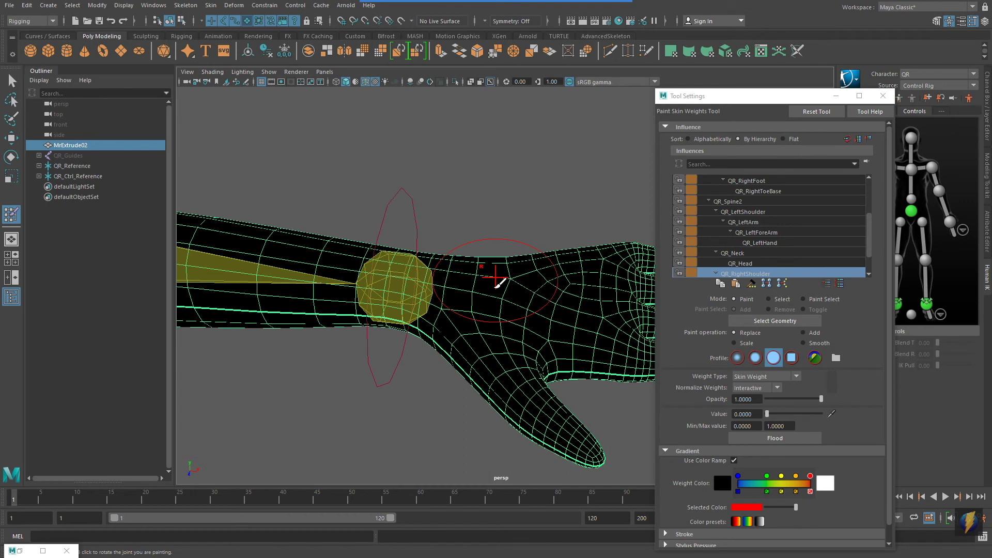
# Step: Recheck the QR_Spine2 influence for stray weight along the left forearm and wrist
pyautogui.press('Up')
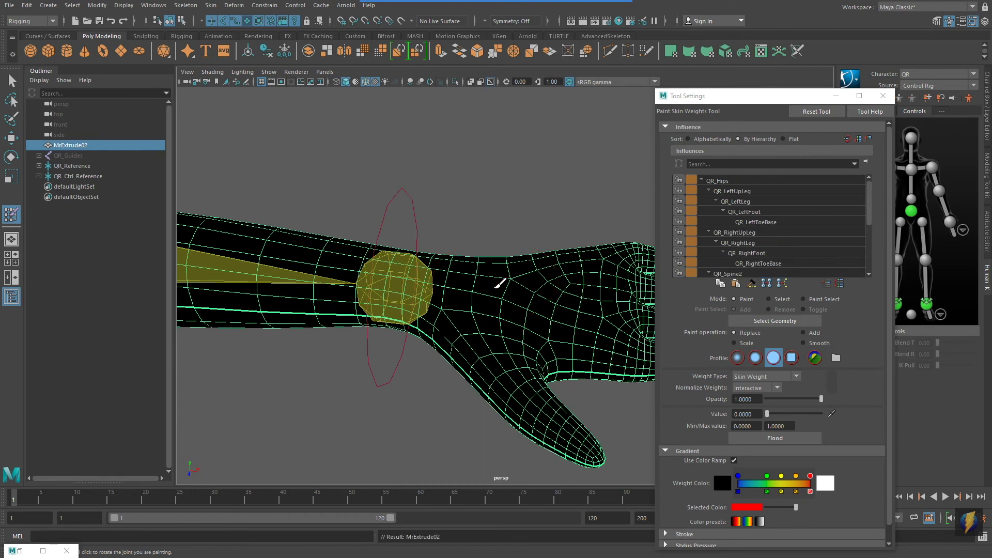
pyautogui.click(776, 272)
pyautogui.scroll(-3, 794, 243)
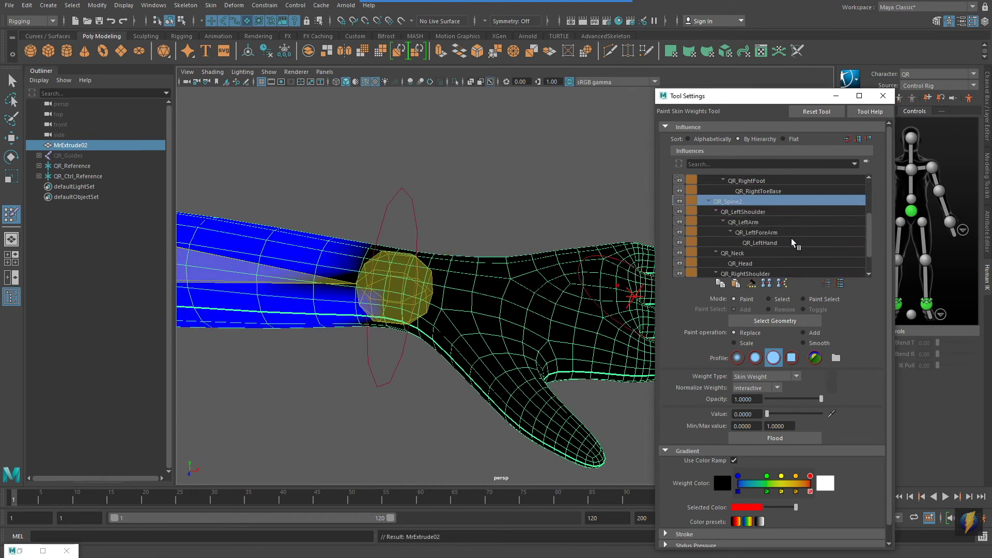
pyautogui.scroll(3, 794, 244)
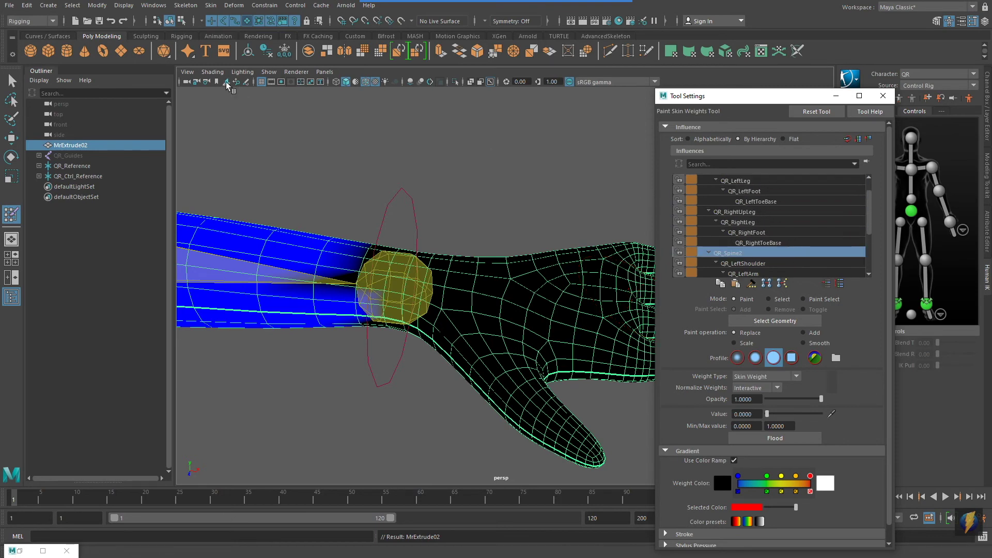
# Step: Test the repainted left wrist by rotating the left hand control, and undo the rotation
pyautogui.press('q')
pyautogui.click(393, 208)
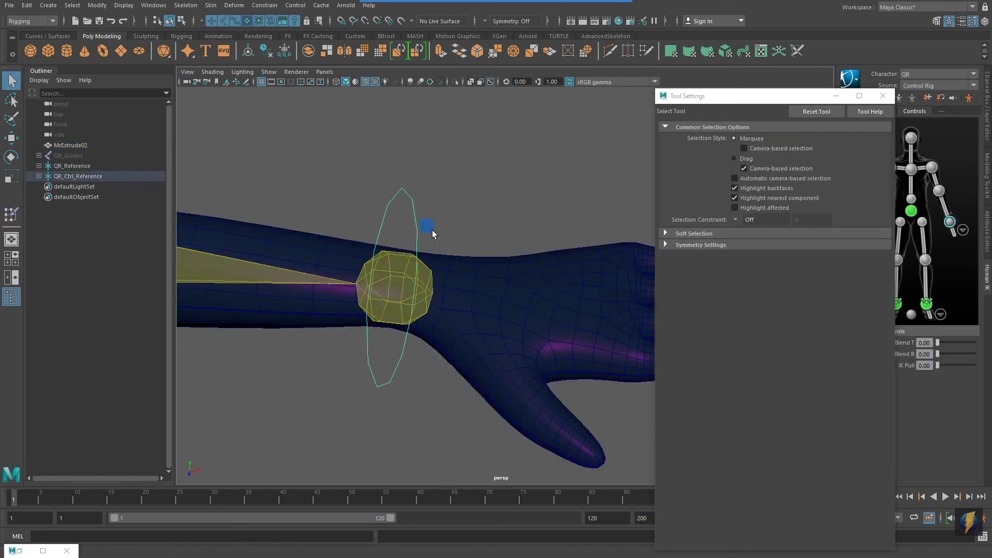
pyautogui.press('f')
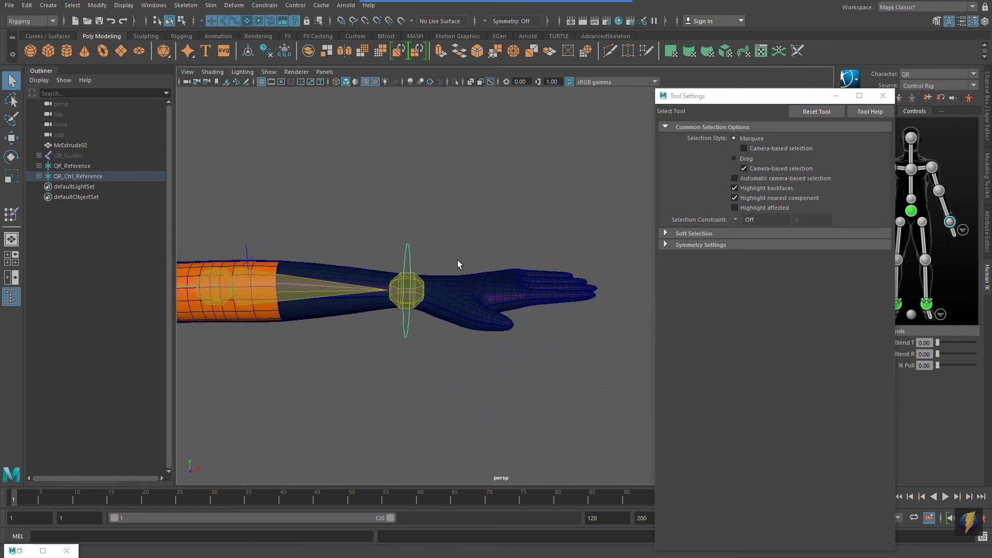
pyautogui.press('e')
pyautogui.moveTo(441, 259); pyautogui.dragTo(407, 203)
pyautogui.hotkey('ctrl', 'z')
# Step: Mirror MrExtrude02's skin weights across YZ, positive to negative, with Closest point on surface and Closest joint association
pyautogui.keyDown('alt'); pyautogui.moveTo(554, 271); pyautogui.dragTo(388, 268, button='right'); pyautogui.keyUp('alt')
pyautogui.keyDown('alt'); pyautogui.moveTo(388, 268); pyautogui.dragTo(594, 213, button='middle'); pyautogui.keyUp('alt')
pyautogui.keyDown('alt'); pyautogui.moveTo(594, 213); pyautogui.dragTo(381, 235, button='right'); pyautogui.keyUp('alt')
pyautogui.keyDown('alt'); pyautogui.moveTo(381, 234); pyautogui.dragTo(444, 218, button='middle'); pyautogui.keyUp('alt')
pyautogui.keyDown('alt'); pyautogui.moveTo(444, 218); pyautogui.dragTo(441, 262, button='right'); pyautogui.keyUp('alt')
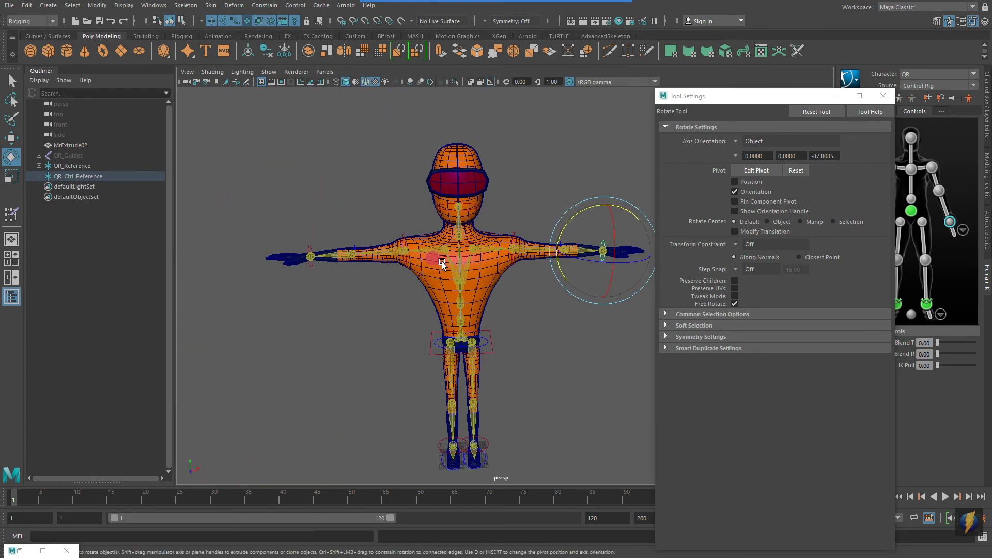
pyautogui.keyDown('alt'); pyautogui.moveTo(439, 264); pyautogui.dragTo(445, 254); pyautogui.keyUp('alt')
pyautogui.click(487, 271)
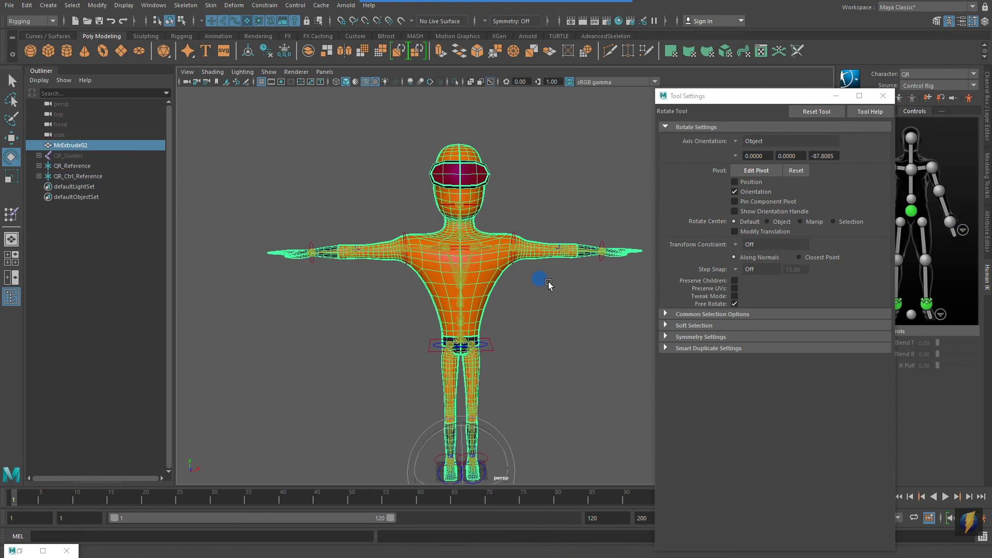
pyautogui.keyDown('alt'); pyautogui.moveTo(553, 284); pyautogui.dragTo(548, 271); pyautogui.keyUp('alt')
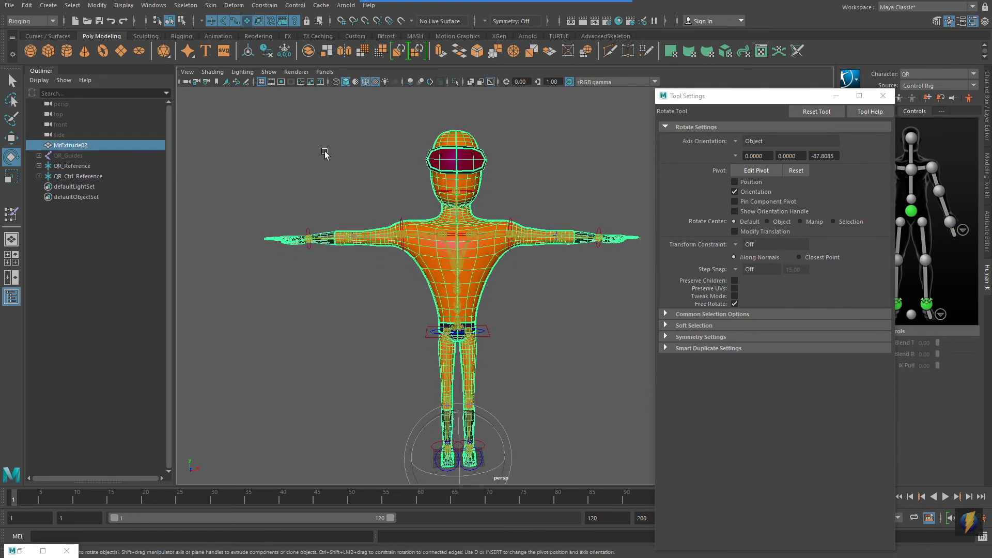
pyautogui.click(211, 5)
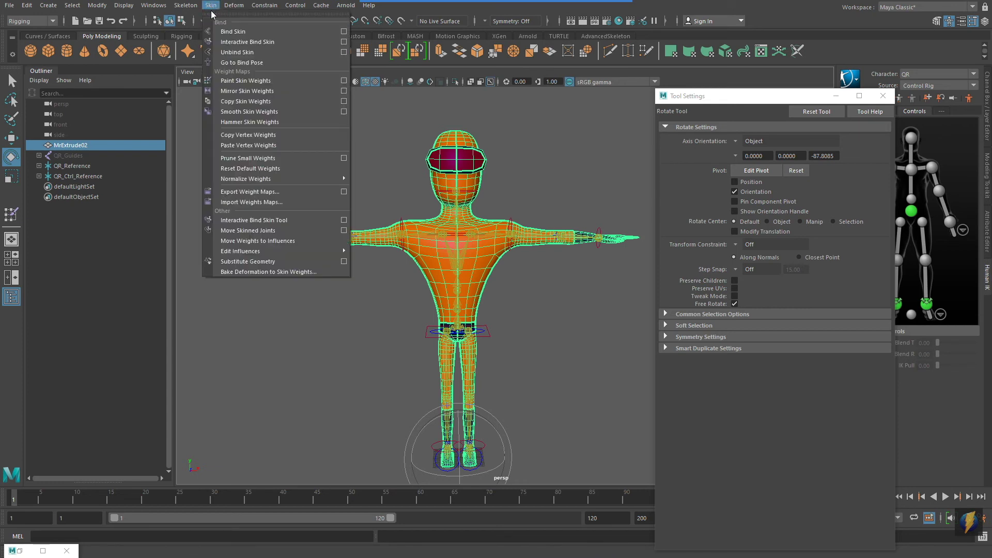
pyautogui.click(344, 92)
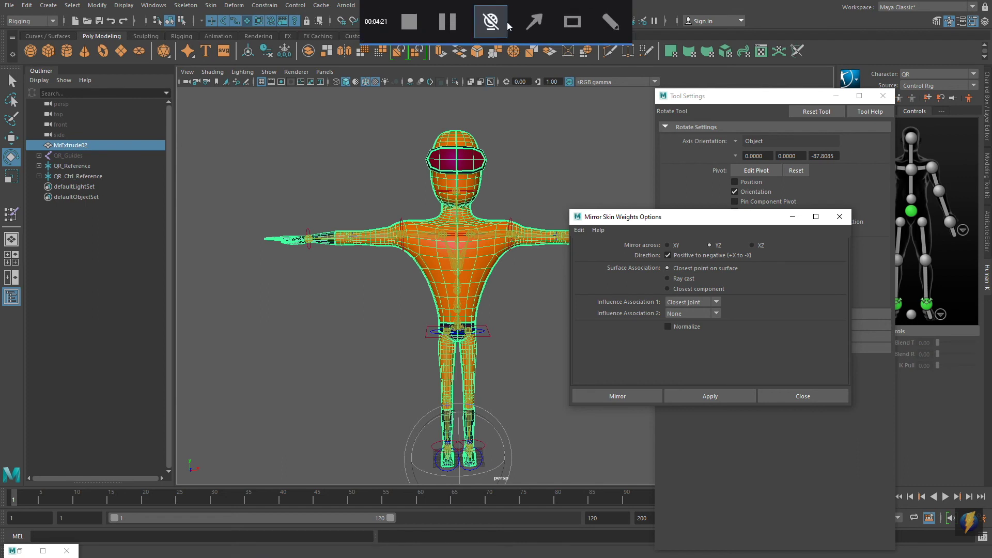
pyautogui.click(708, 246)
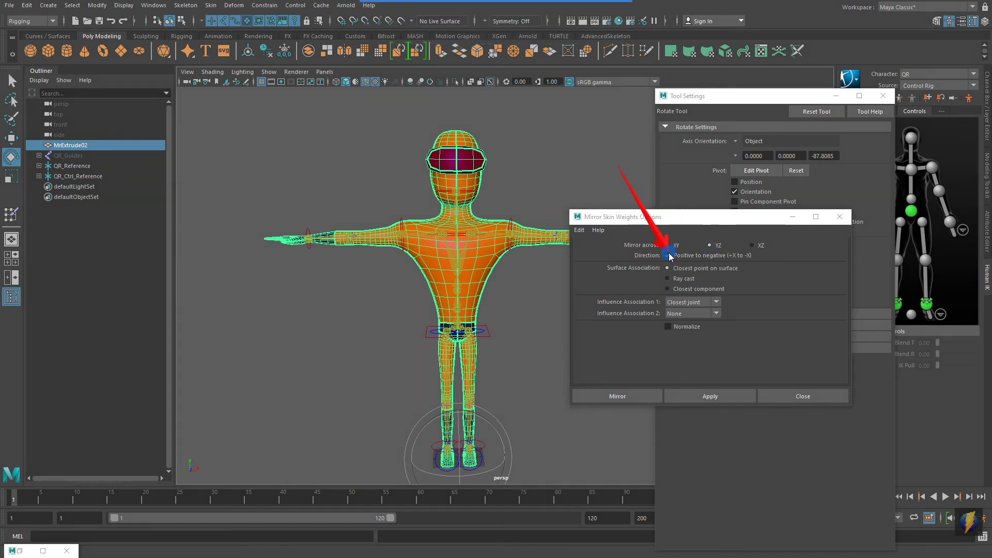
pyautogui.click(737, 398)
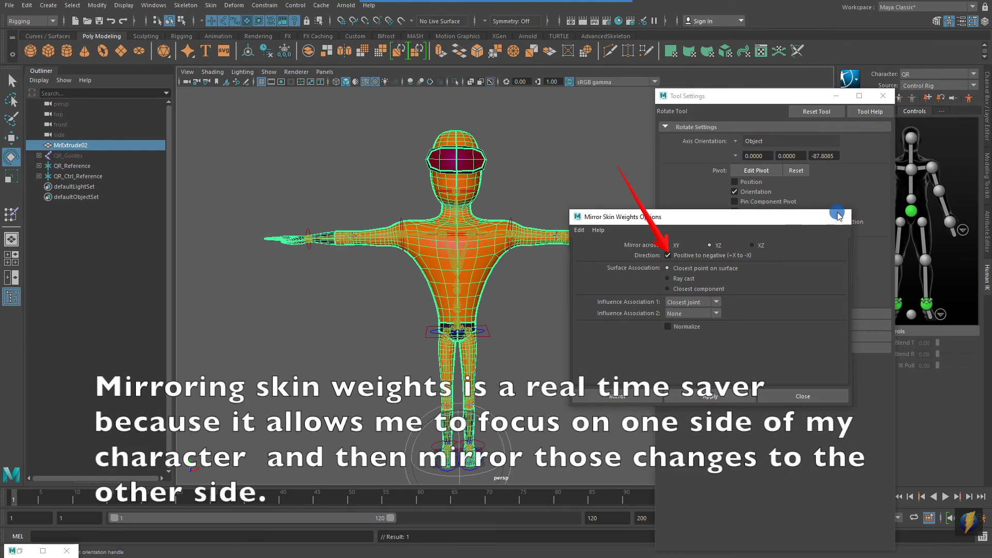
pyautogui.click(838, 212)
# Step: Close the Tool Settings window and test the right wrist by rotating the right hand control upward, undoing the rotation
pyautogui.keyDown('alt'); pyautogui.moveTo(411, 221); pyautogui.dragTo(437, 237); pyautogui.keyUp('alt')
pyautogui.click(883, 95)
pyautogui.keyDown('alt'); pyautogui.moveTo(483, 210); pyautogui.dragTo(489, 235); pyautogui.keyUp('alt')
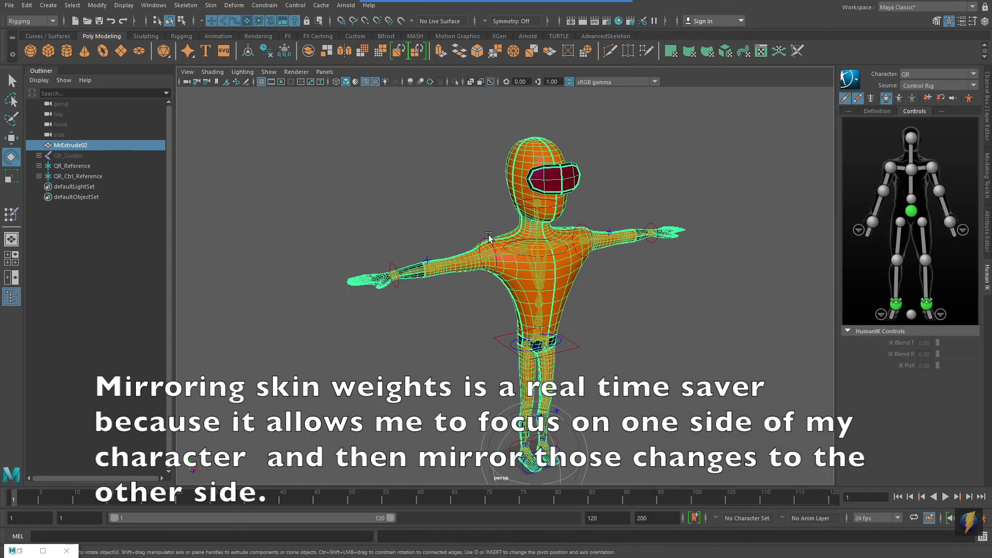
pyautogui.keyDown('alt'); pyautogui.moveTo(488, 236); pyautogui.dragTo(434, 245, button='right'); pyautogui.keyUp('alt')
pyautogui.keyDown('alt'); pyautogui.moveTo(434, 244); pyautogui.dragTo(558, 259, button='middle'); pyautogui.keyUp('alt')
pyautogui.click(423, 238)
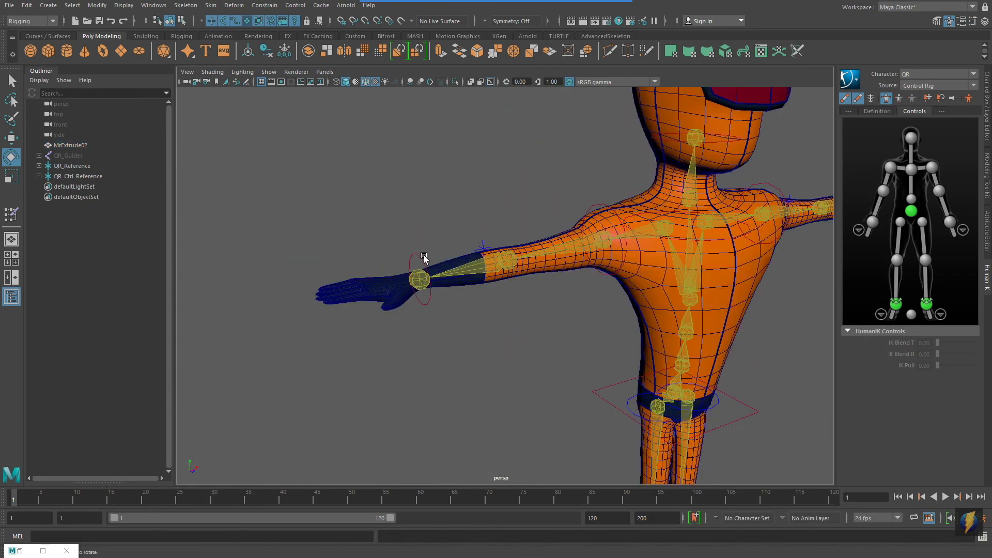
pyautogui.click(424, 258)
pyautogui.keyDown('alt'); pyautogui.moveTo(424, 257); pyautogui.dragTo(447, 228); pyautogui.keyUp('alt')
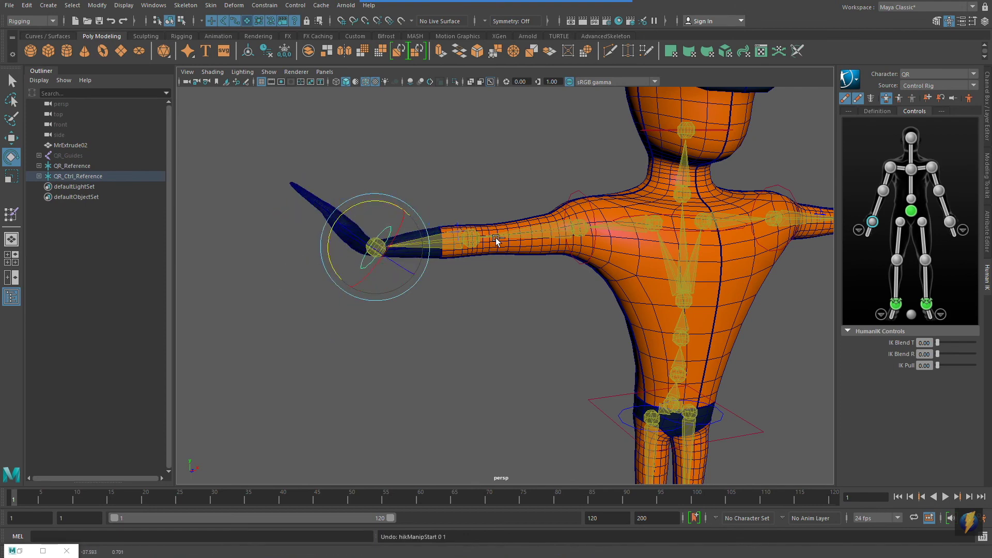
pyautogui.hotkey('ctrl', 'z')
# Step: Test the right elbow's deformation by rotating the right forearm control, and undo the rotation
pyautogui.click(462, 240)
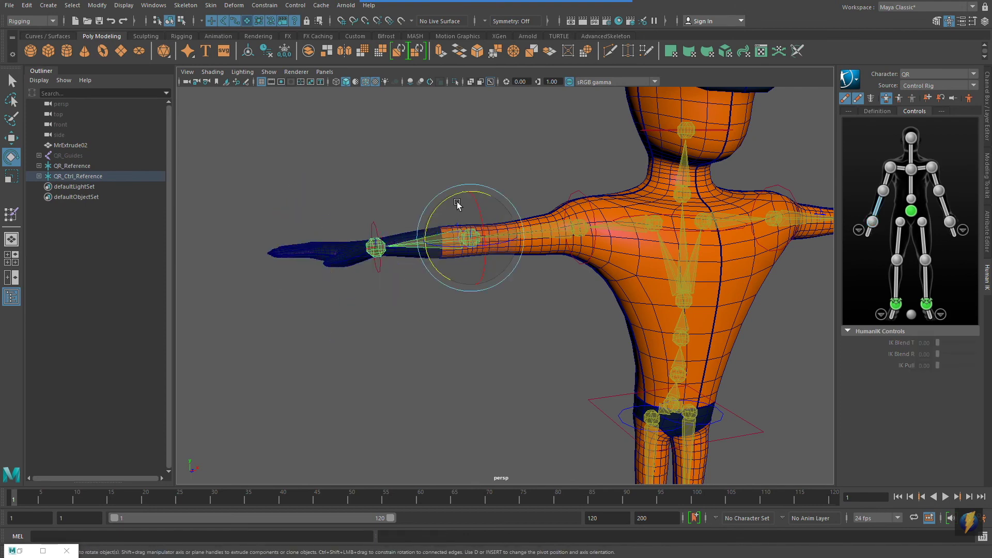
pyautogui.keyDown('alt'); pyautogui.moveTo(461, 251); pyautogui.dragTo(500, 300); pyautogui.keyUp('alt')
pyautogui.moveTo(506, 391); pyautogui.dragTo(540, 310)
pyautogui.hotkey('ctrl', 'z')
# Step: Test the right shoulder's deformation by rotating the right upper arm control, and undo the rotation
pyautogui.click(471, 240)
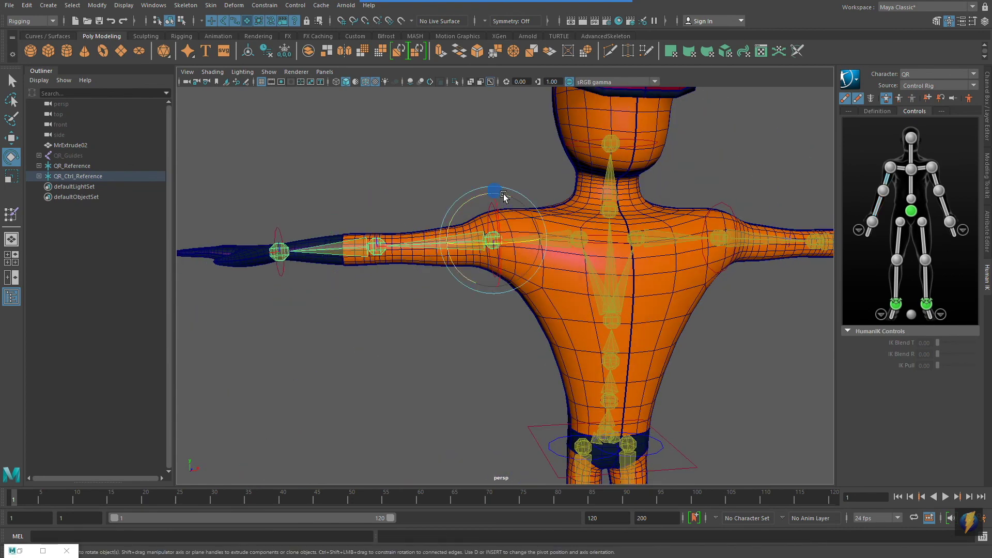
pyautogui.moveTo(496, 192); pyautogui.dragTo(428, 211)
pyautogui.scroll(-2, 410, 211)
pyautogui.hotkey('ctrl', 'z')
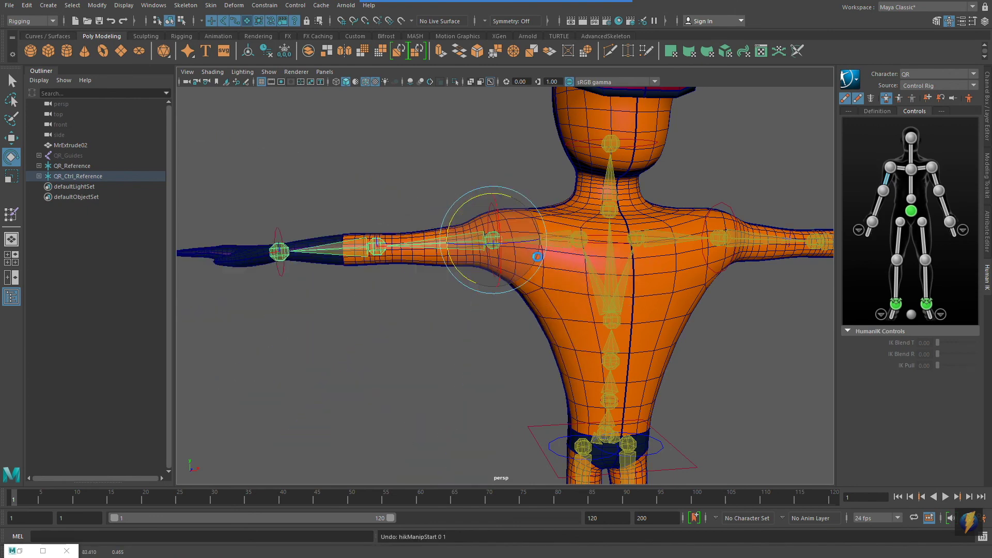
pyautogui.scroll(-3, 529, 283)
pyautogui.keyDown('alt'); pyautogui.moveTo(529, 283); pyautogui.dragTo(515, 293, button='middle'); pyautogui.keyUp('alt')
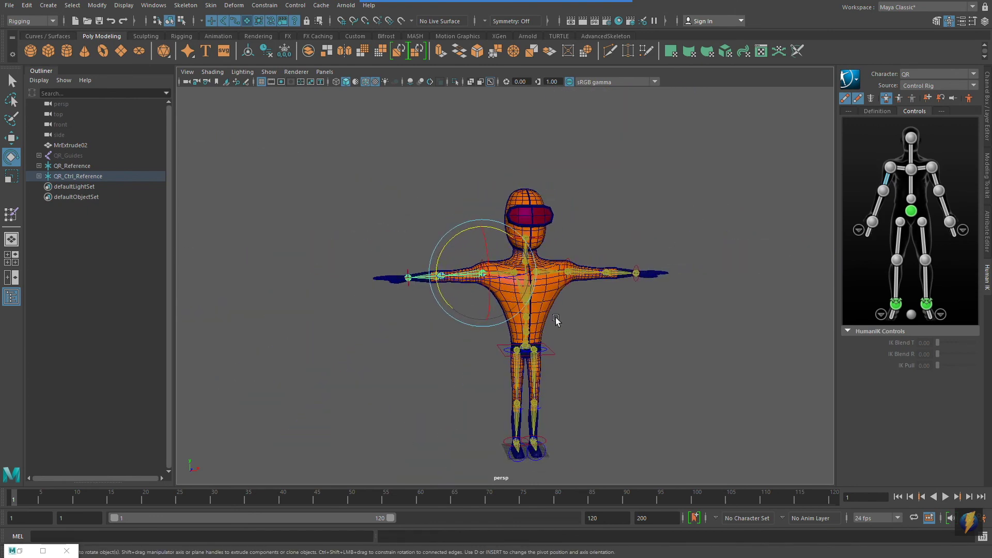
pyautogui.keyDown('alt'); pyautogui.moveTo(556, 321); pyautogui.dragTo(597, 293, button='right'); pyautogui.keyUp('alt')
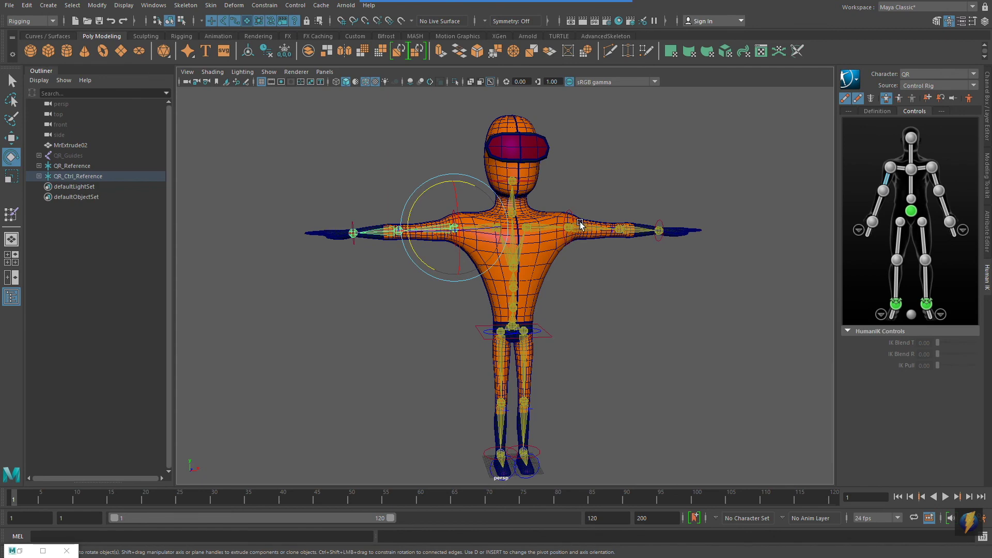